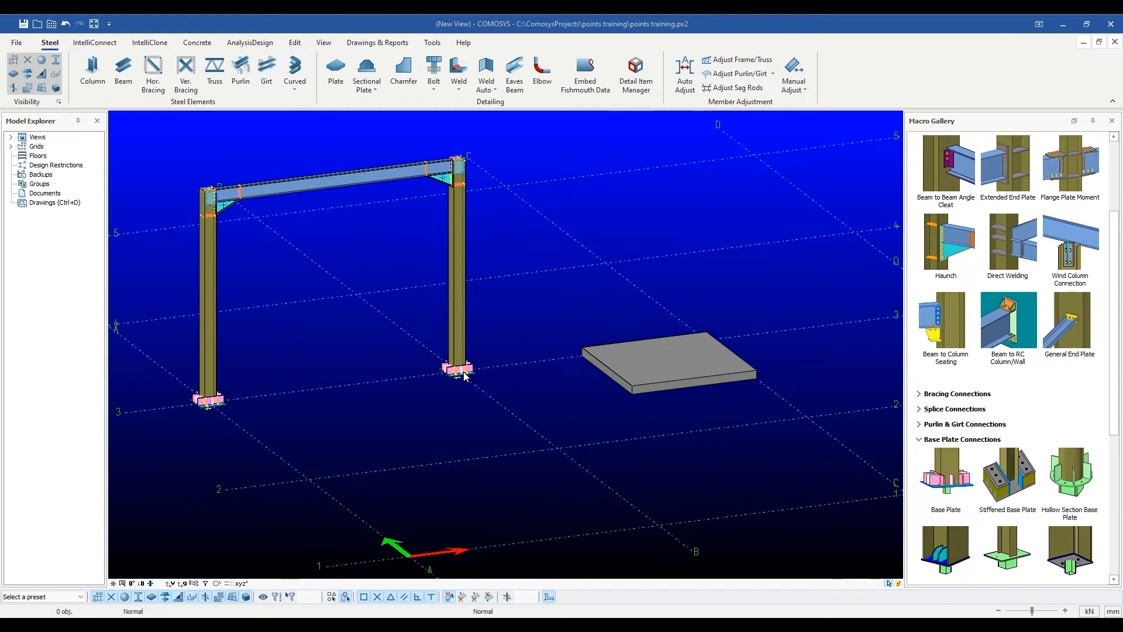
Examine the portal frame's haunch connection, columns and base plates, and the slab beside it
scroll(443, 229, "up", 5)
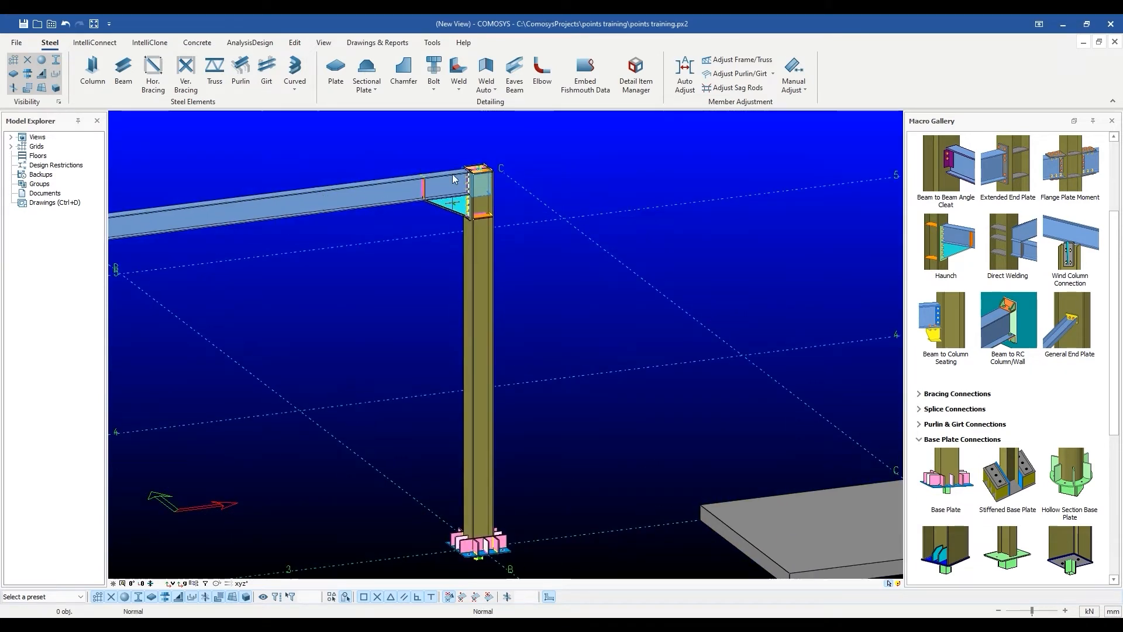
scroll(456, 219, "up", 3)
scroll(453, 226, "up", 2)
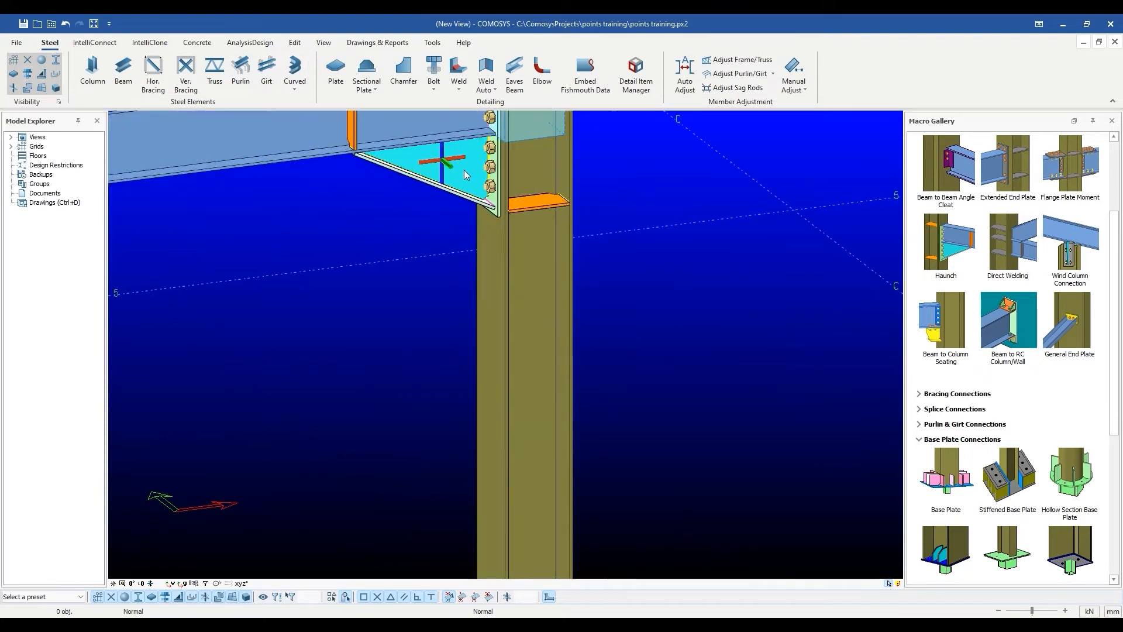
scroll(493, 186, "down", 4)
scroll(494, 187, "down", 5)
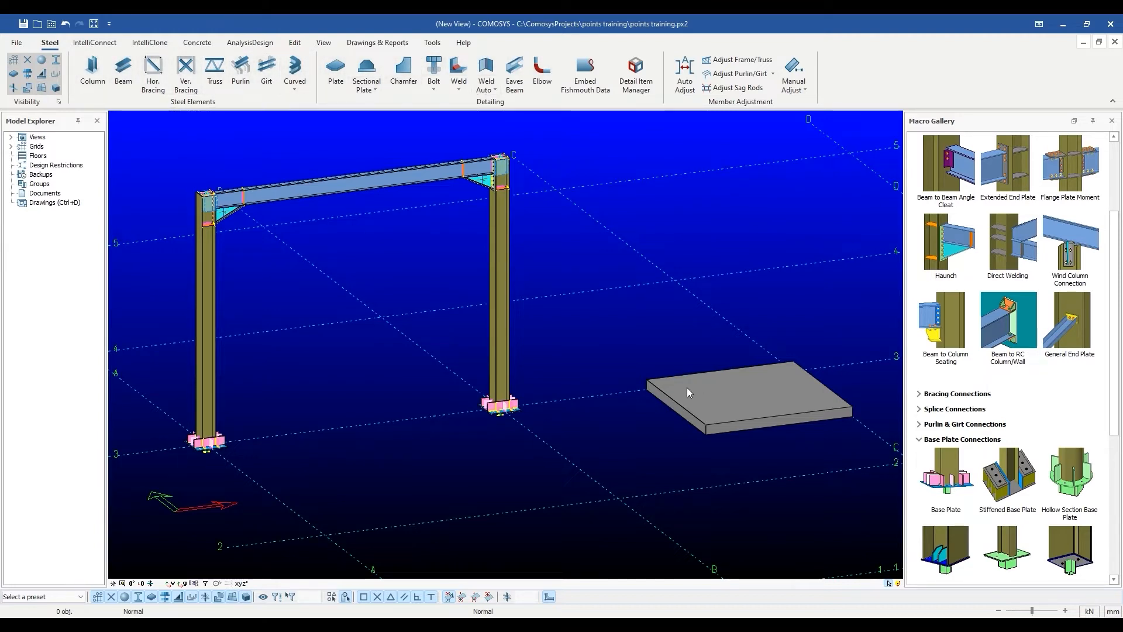
scroll(594, 376, "down", 1)
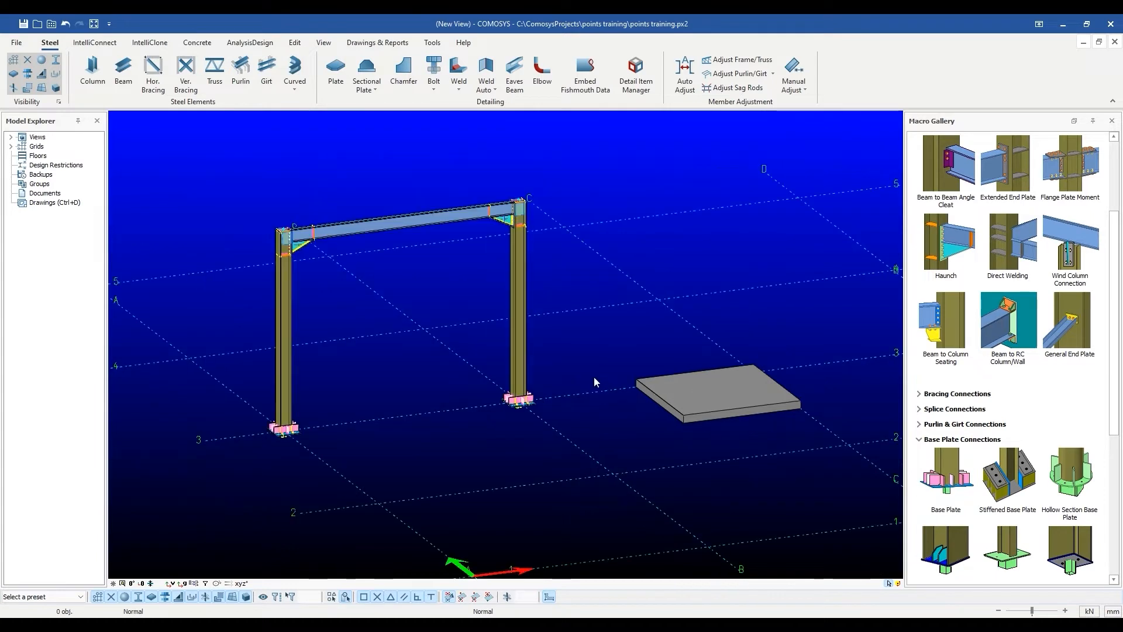
left_click(93, 74)
scroll(404, 213, "up", 2)
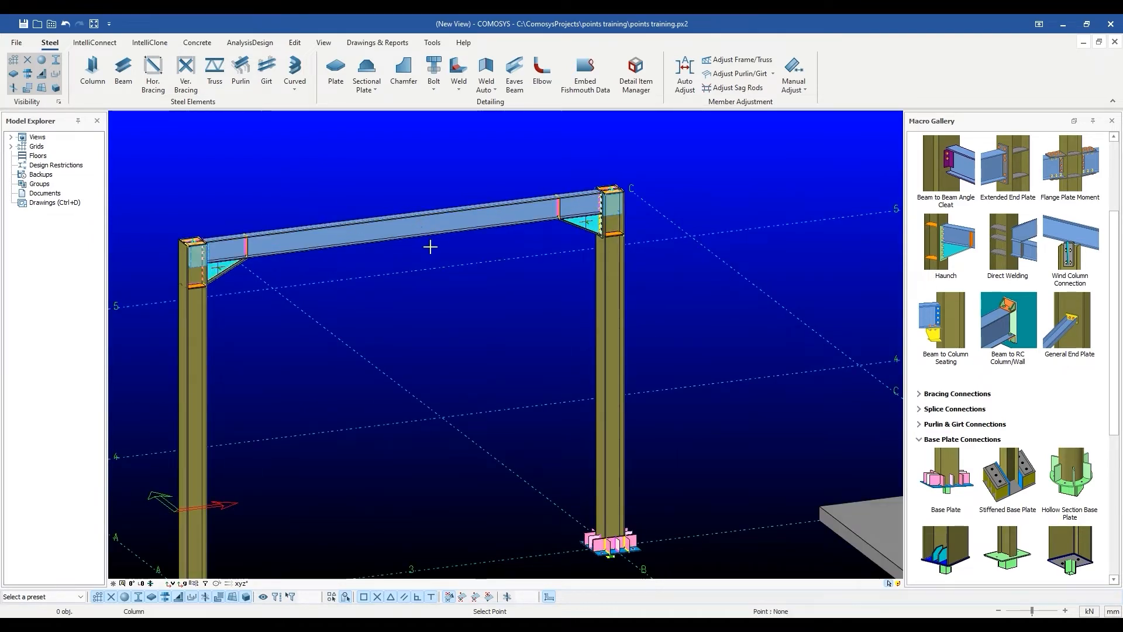
scroll(430, 247, "down", 2)
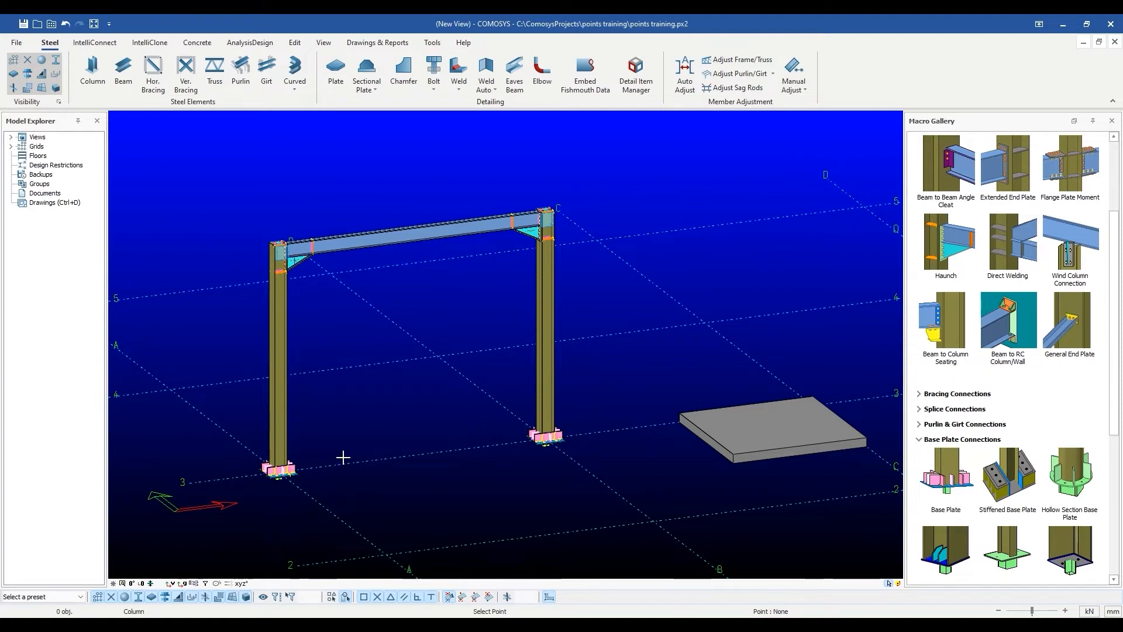
key("Escape")
Review the available types of reference point that can be created
left_click(299, 43)
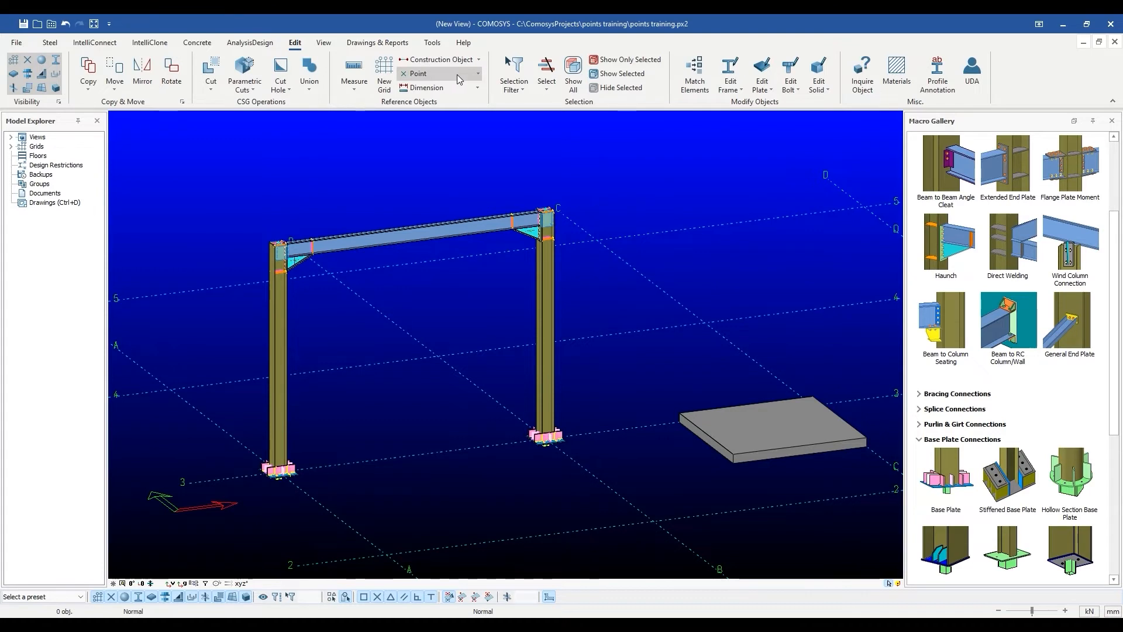
left_click(475, 74)
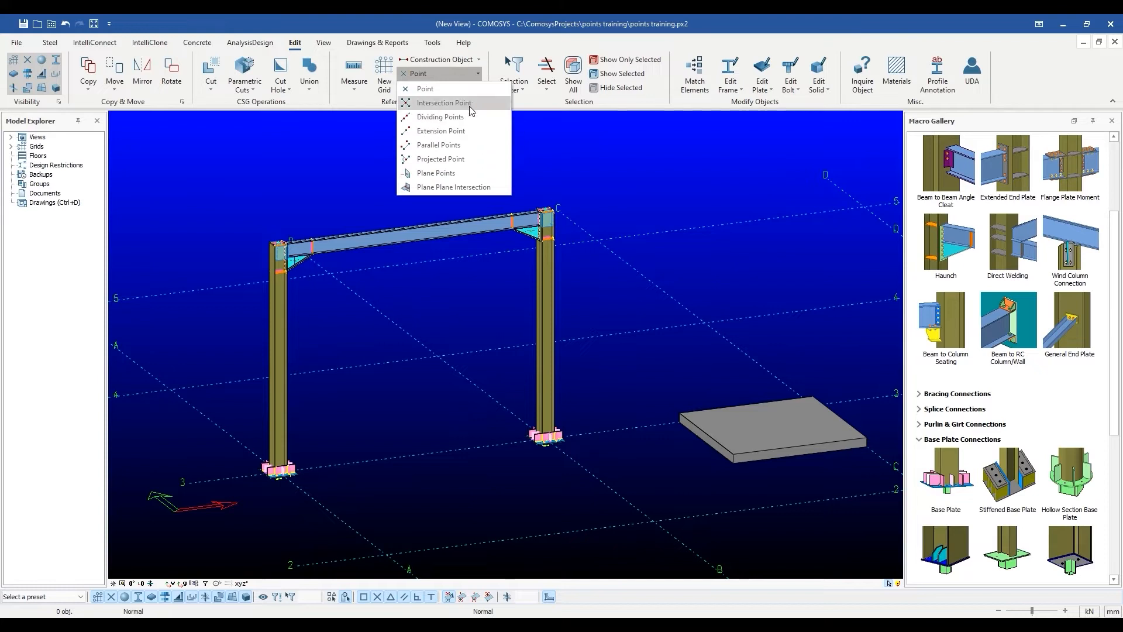
left_click(579, 157)
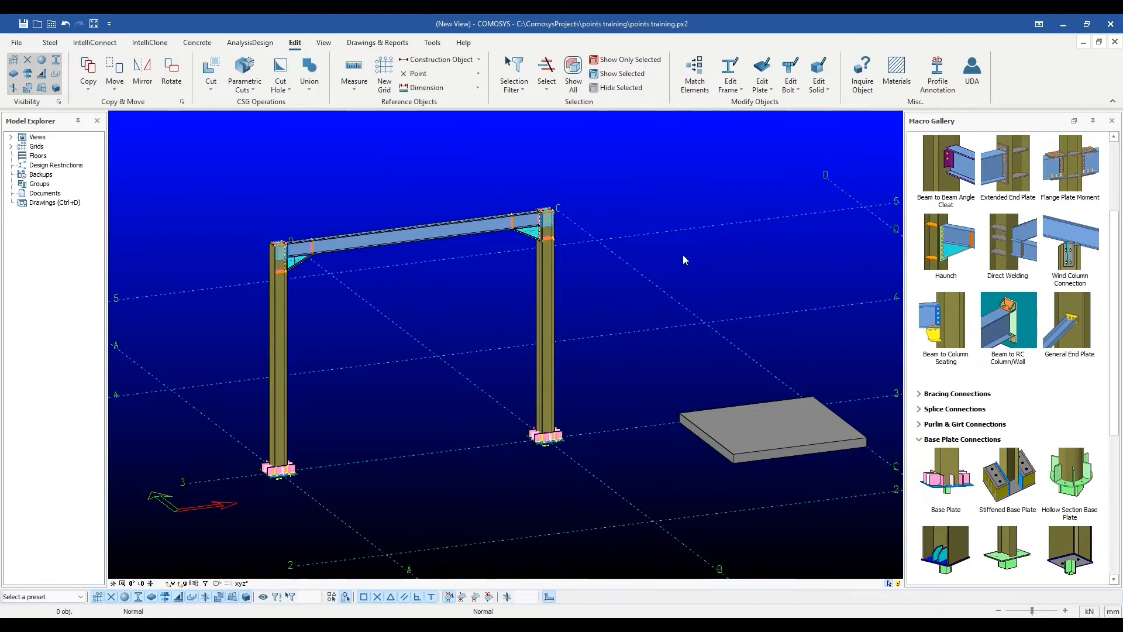
Place a column at grid intersection B-2 with a relative Z offset of 1000 mm (dz1000)
scroll(535, 449, "down", 1)
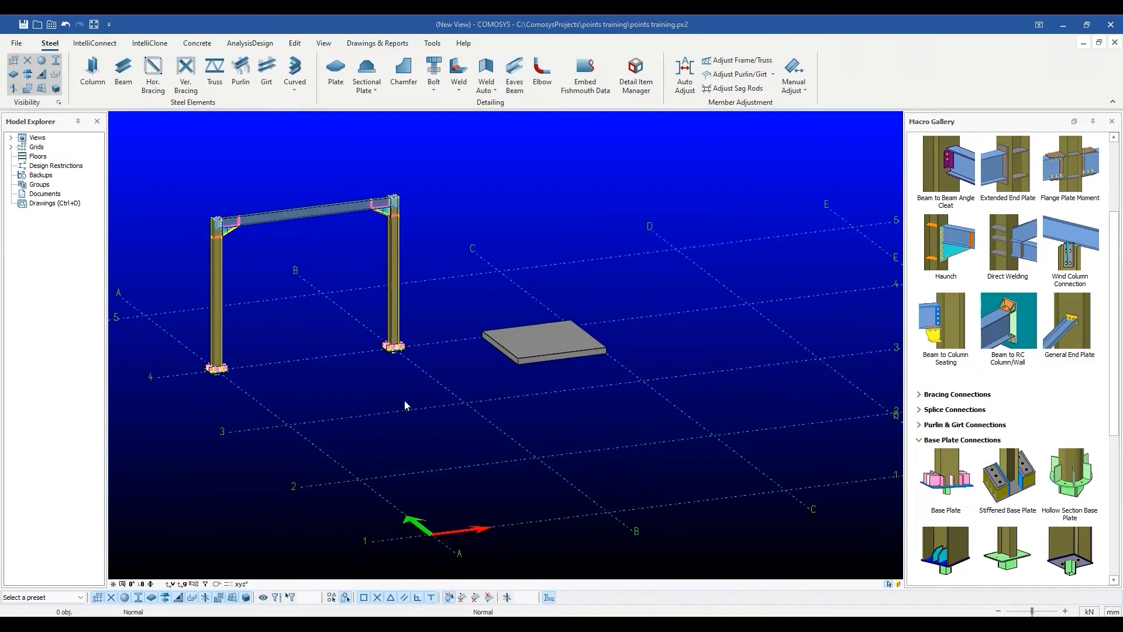
scroll(404, 404, "up", 3)
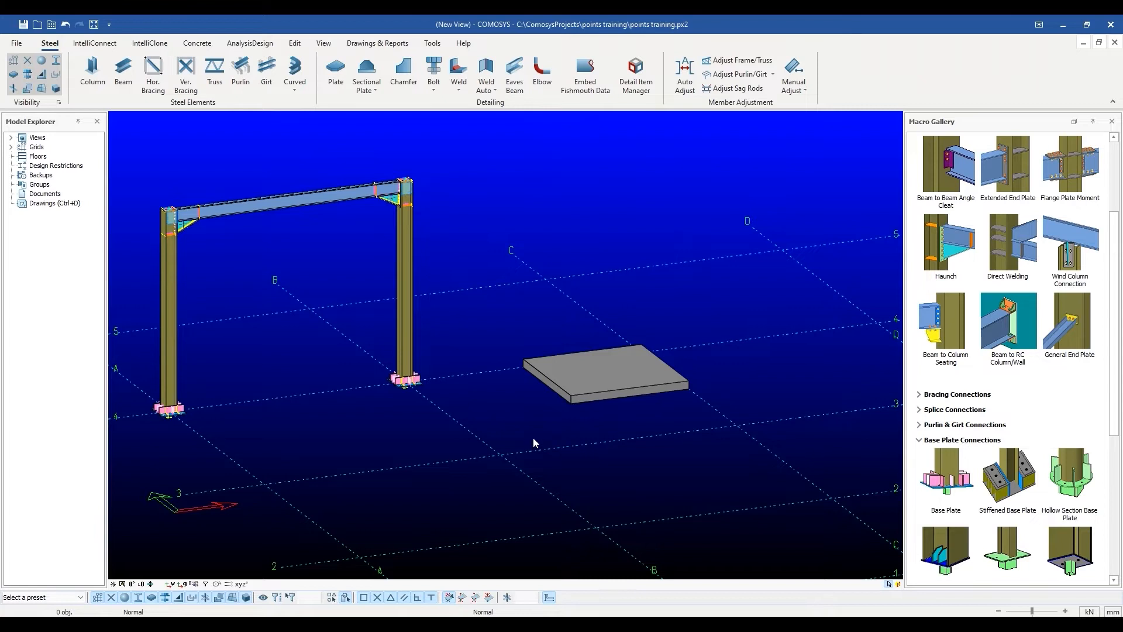
left_click(92, 71)
key("space")
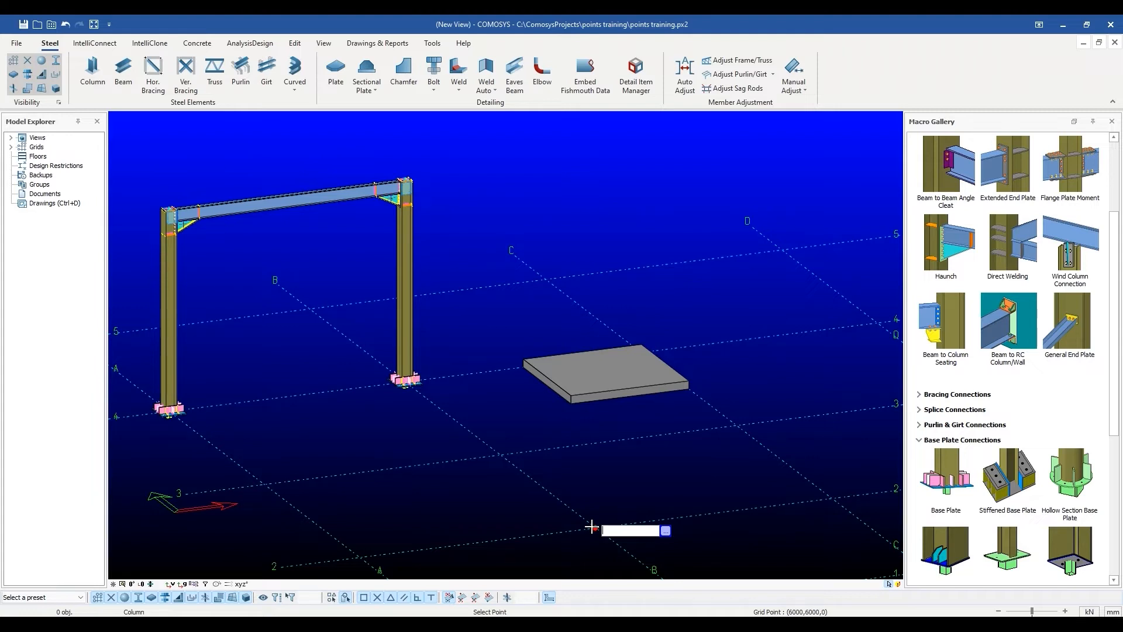
scroll(585, 485, "down", 1)
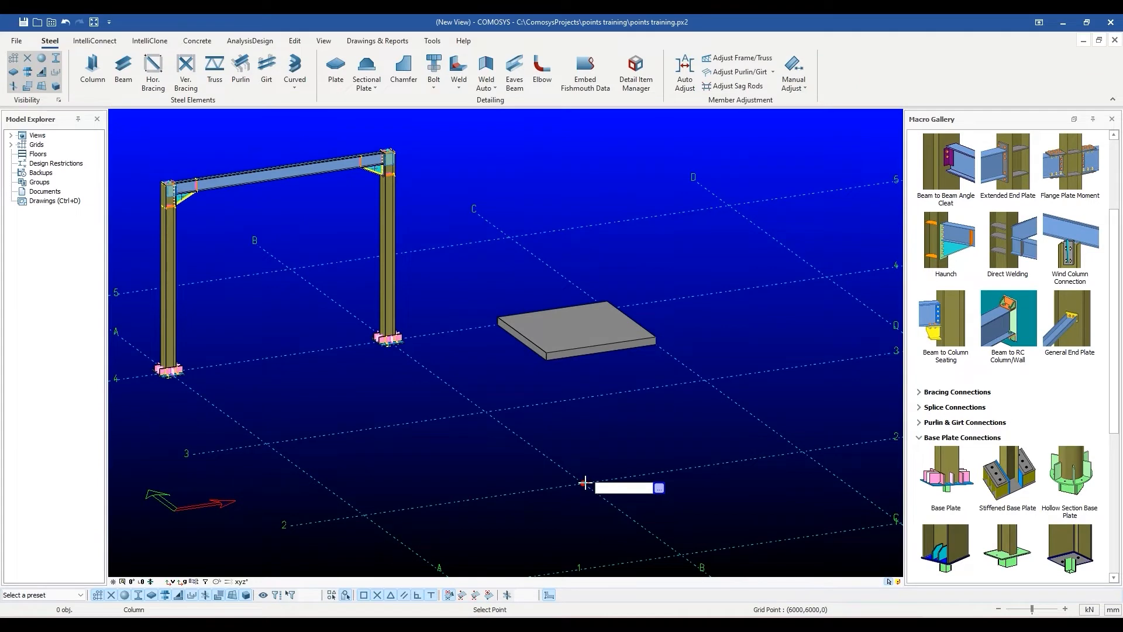
type("dz1000")
key("Return")
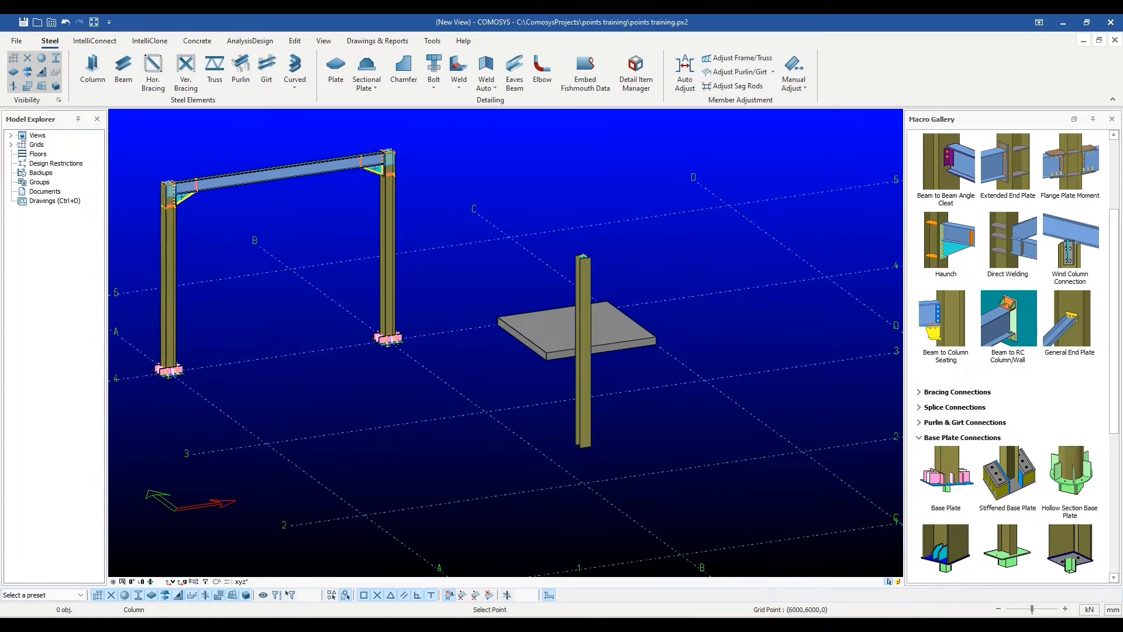
Place a second column at grid intersection C-2 with a relative offset in the X direction
mouse_move(612, 482)
middle_mouse_down()
mouse_move(595, 470)
mouse_move(629, 468)
middle_mouse_up()
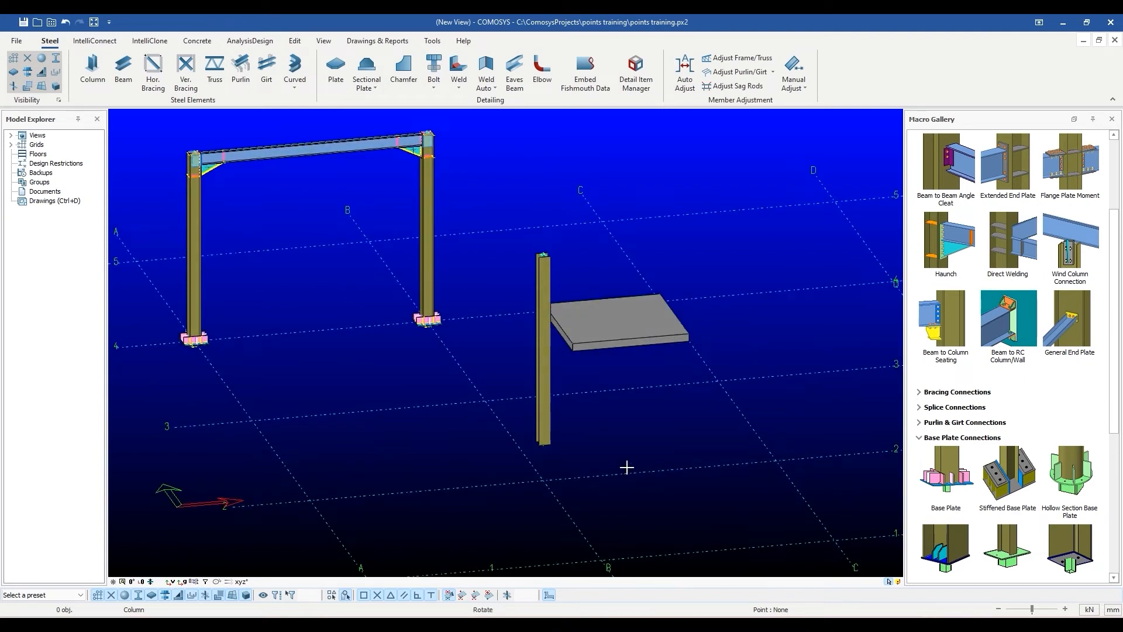
left_click(775, 458)
key("BackSpace")
type("dx100")
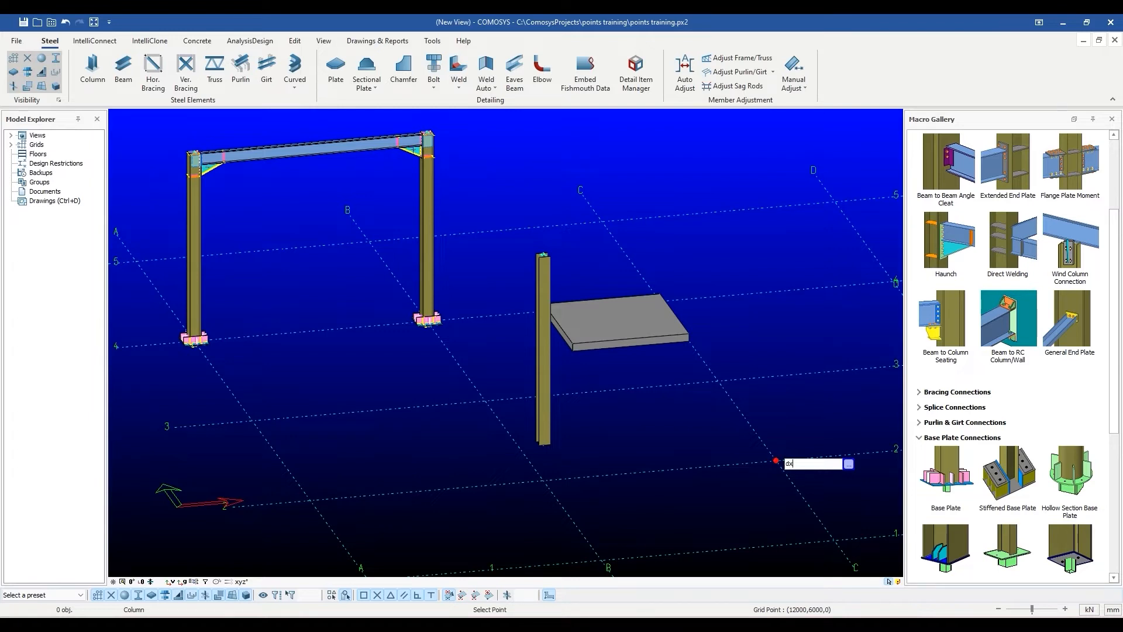
key("Return")
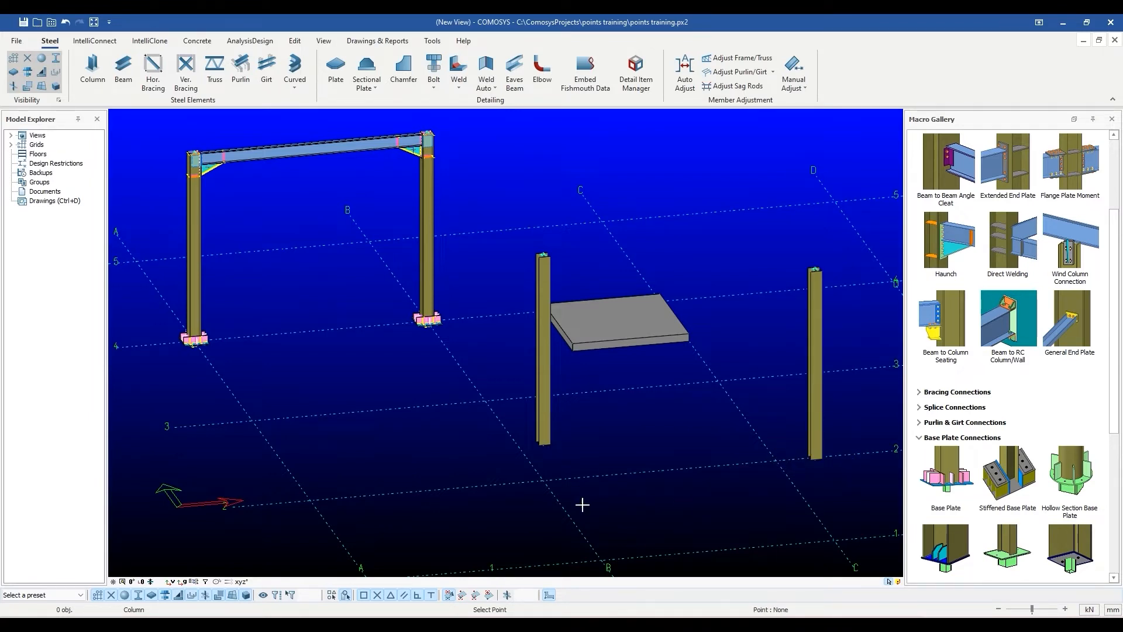
Place a third column at grid intersection A-2 with a relative Y offset of 1000 mm (dy1000)
left_click(311, 500)
type("dy1000")
key("Return")
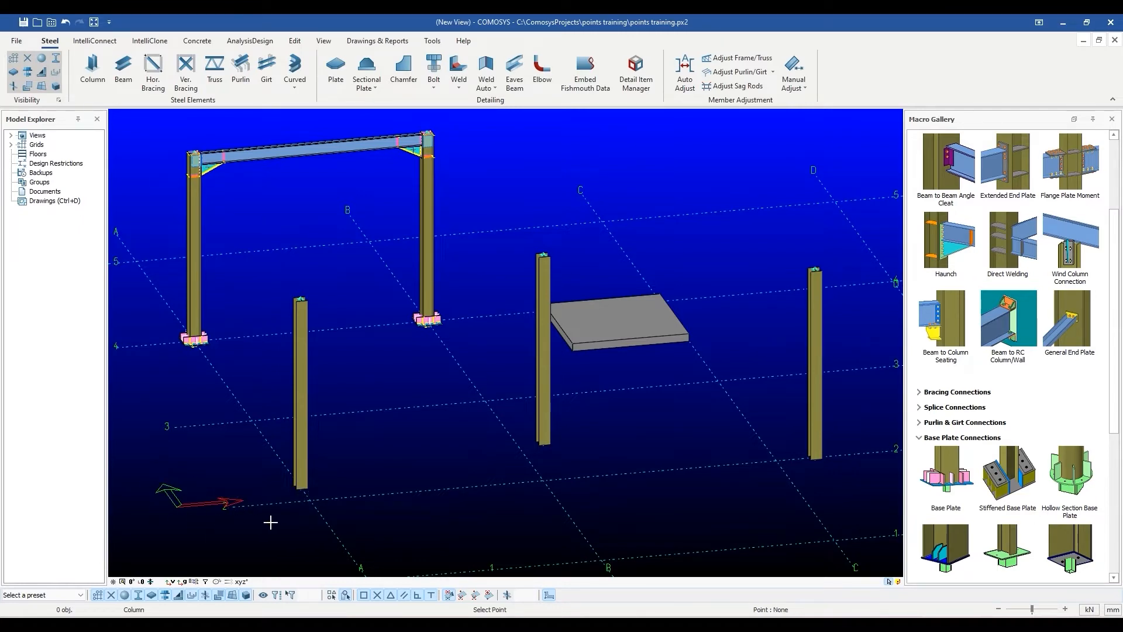
Measure the height of the column at grid intersection B-3
scroll(348, 486, "down", 1)
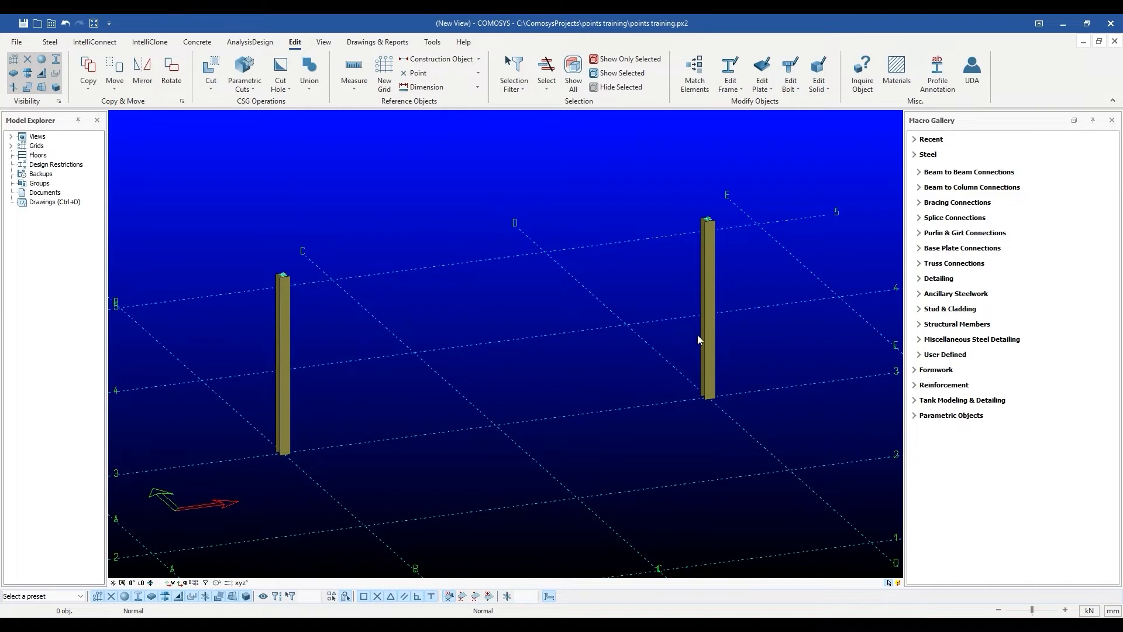
left_click(353, 79)
left_click(374, 104)
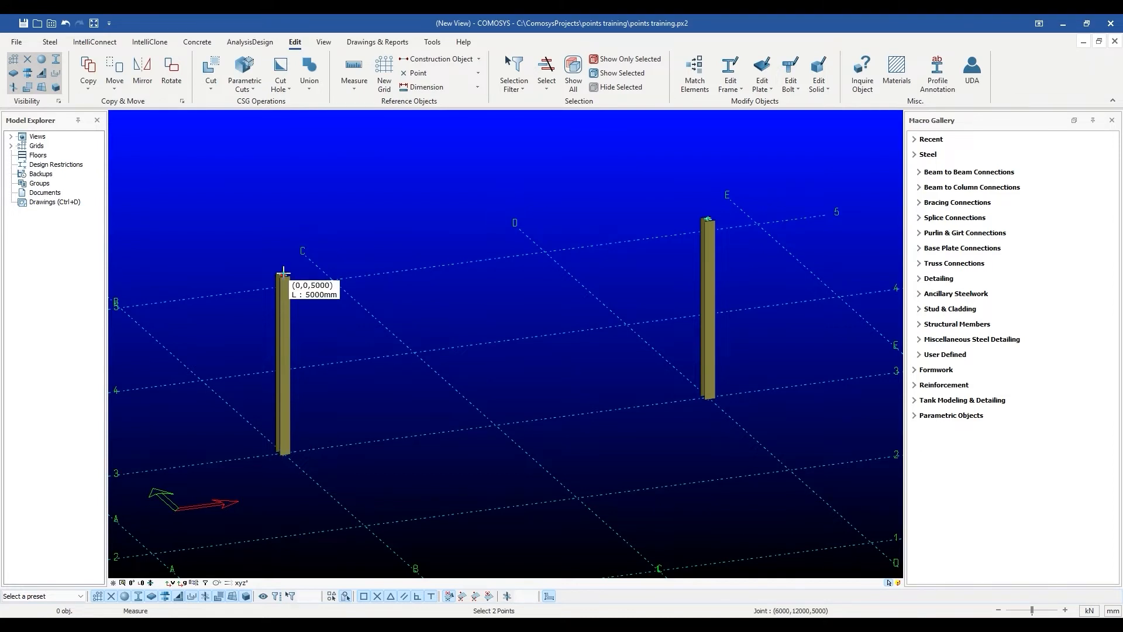
key("Escape")
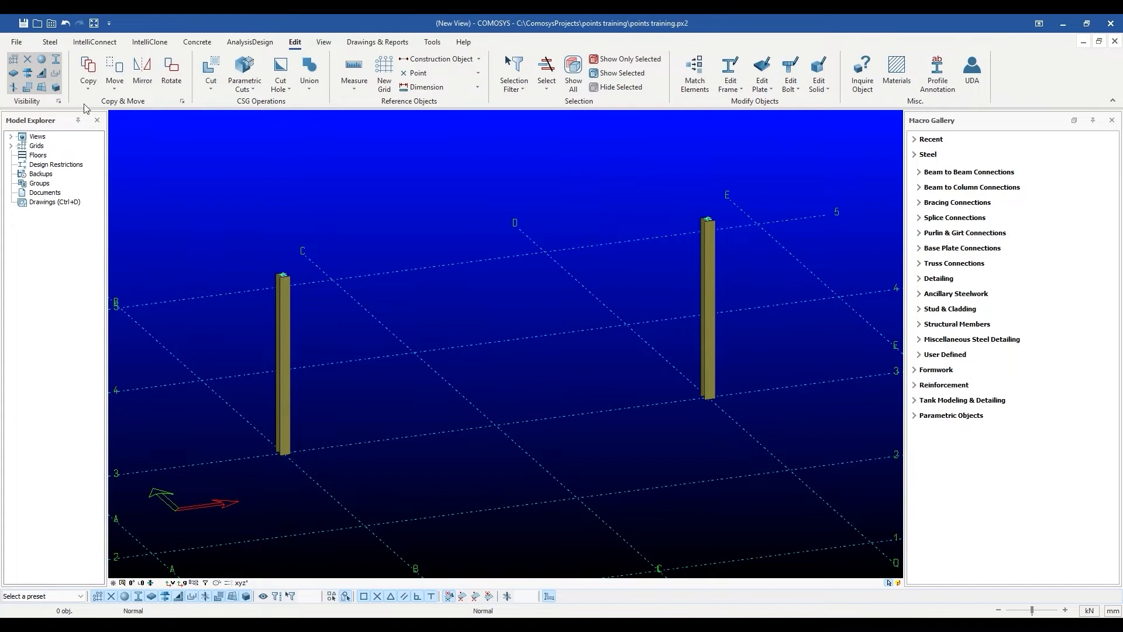
Draw a beam from the top of column B-3 to grid point C-3 with a 6000 mm Z offset (dz6000)
left_click(50, 42)
left_click(120, 79)
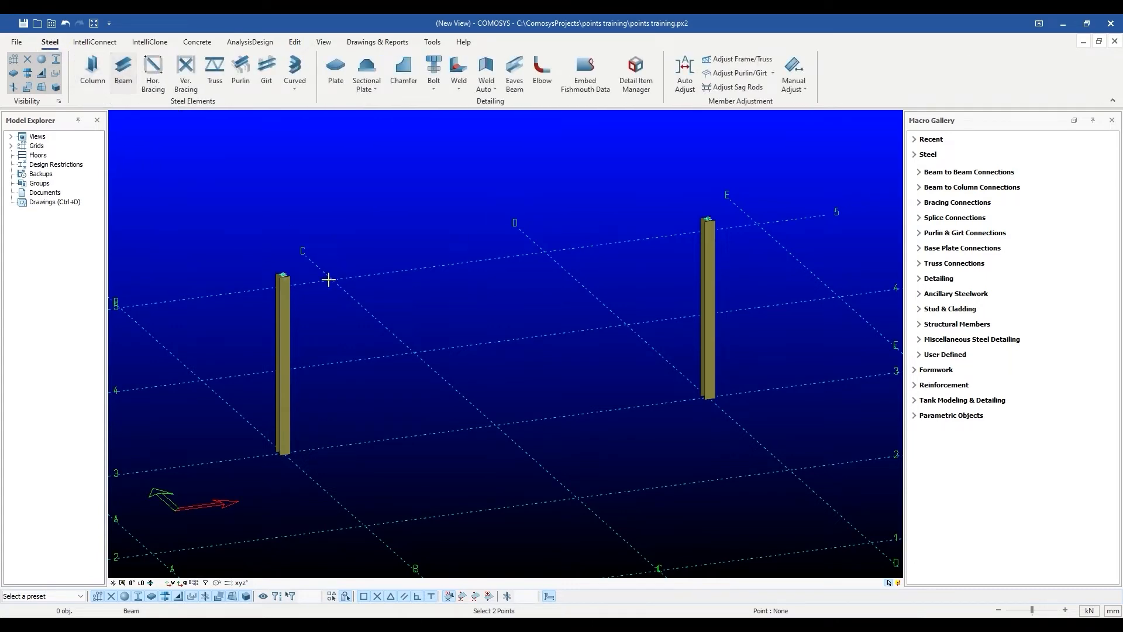
left_click(283, 275)
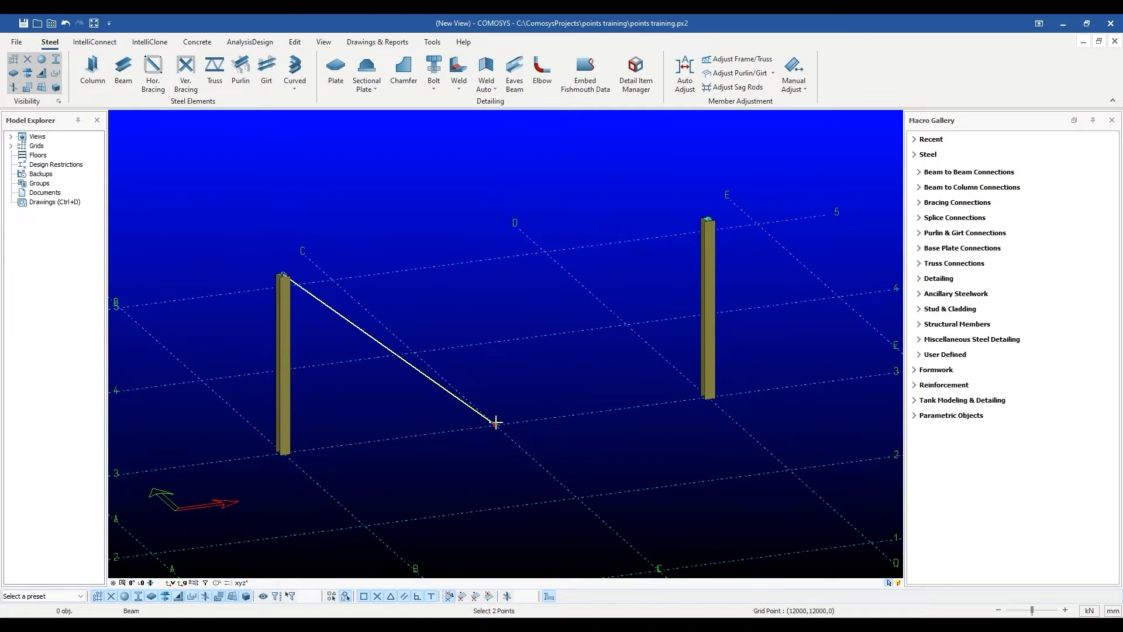
type("z")
type("d")
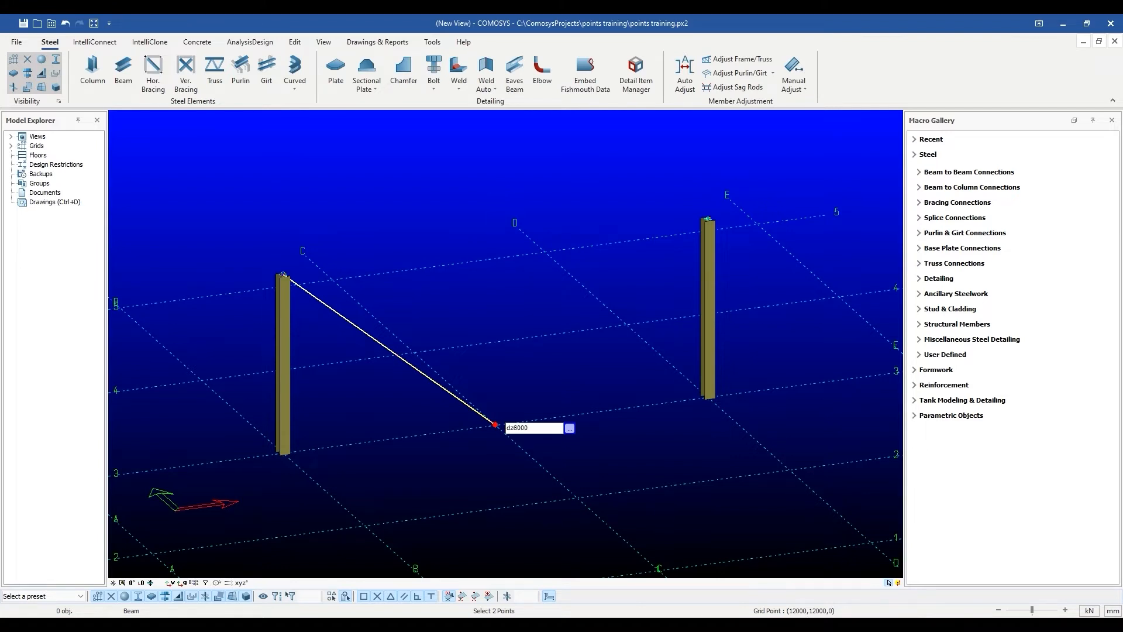
type("z6000")
key("Return")
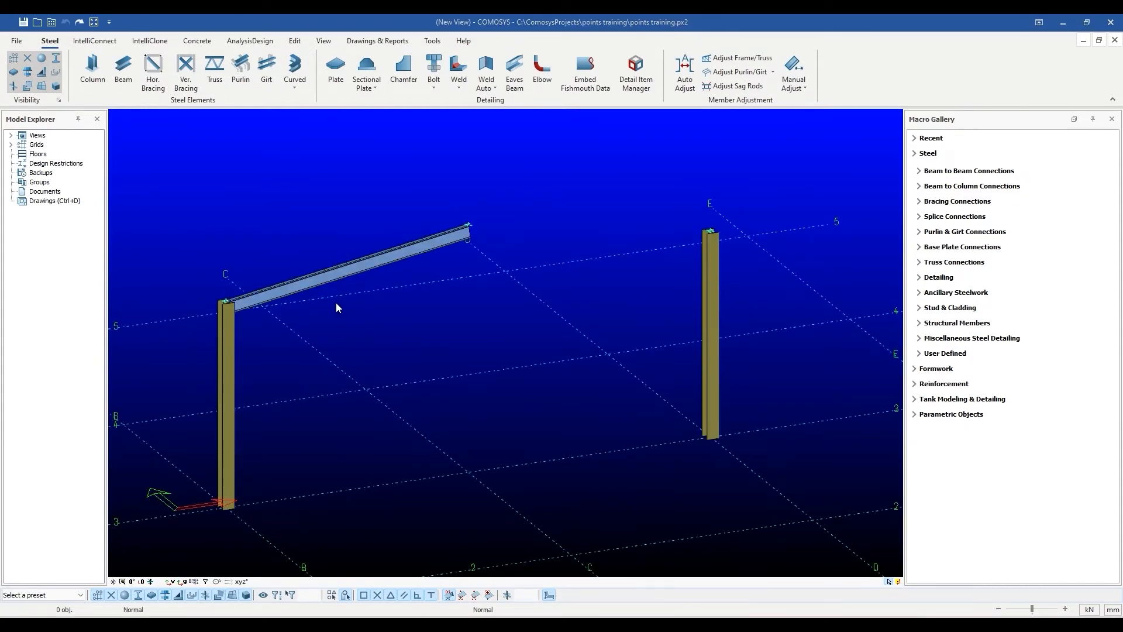
Delete the sloping beam that starts at the top of column B-3
left_click(357, 266)
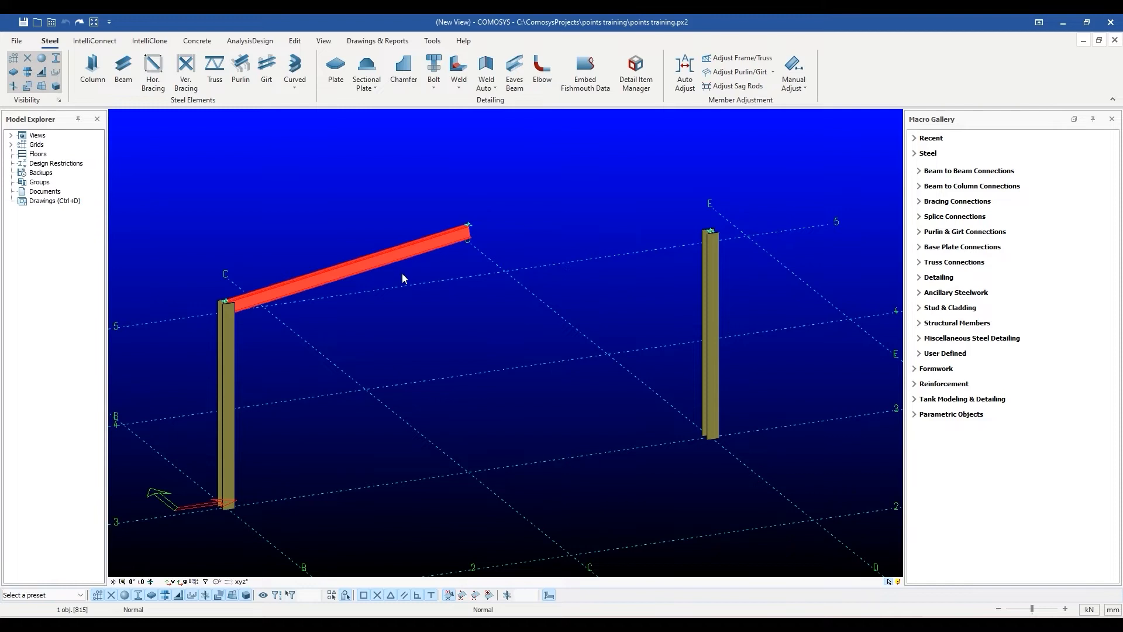
key("Delete")
left_click(504, 354)
left_click(123, 65)
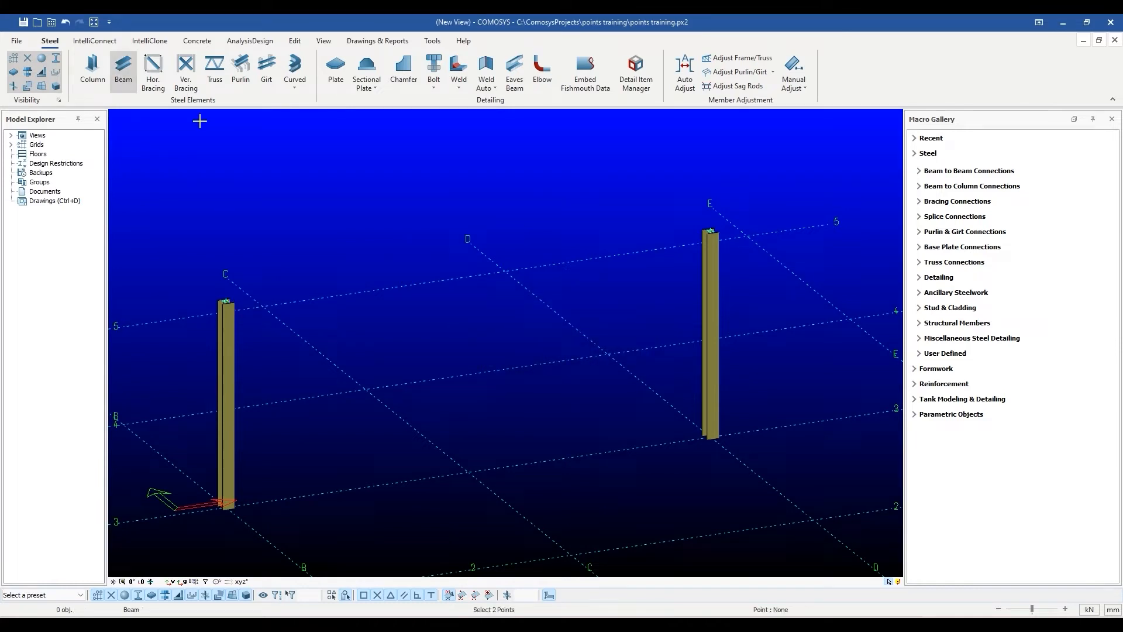
left_click(226, 300)
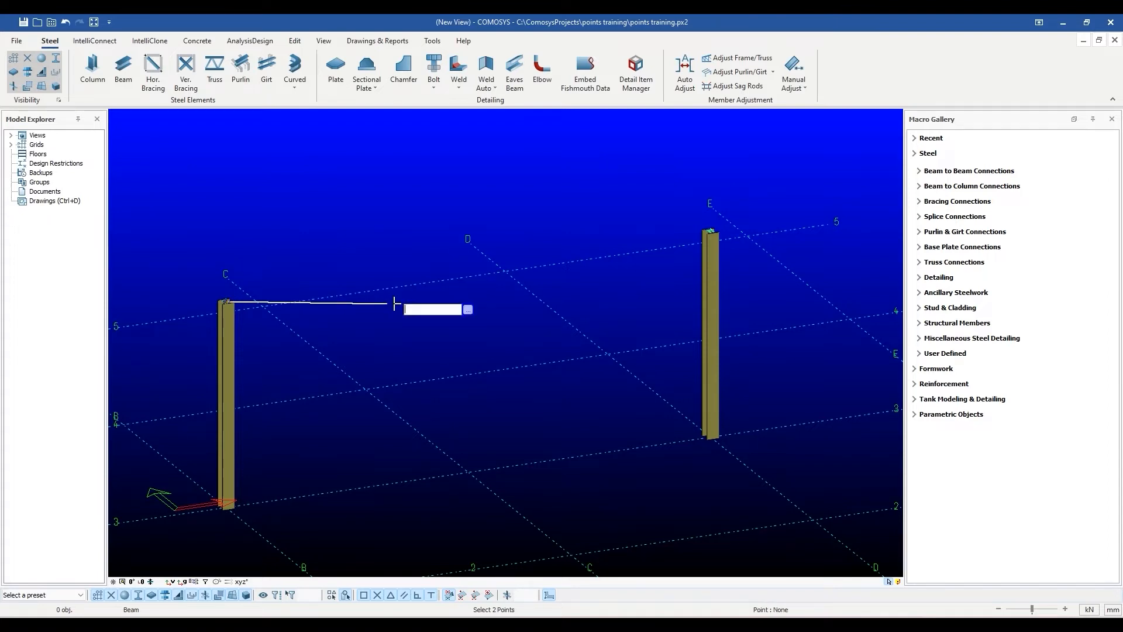
type("@6000,0,1000")
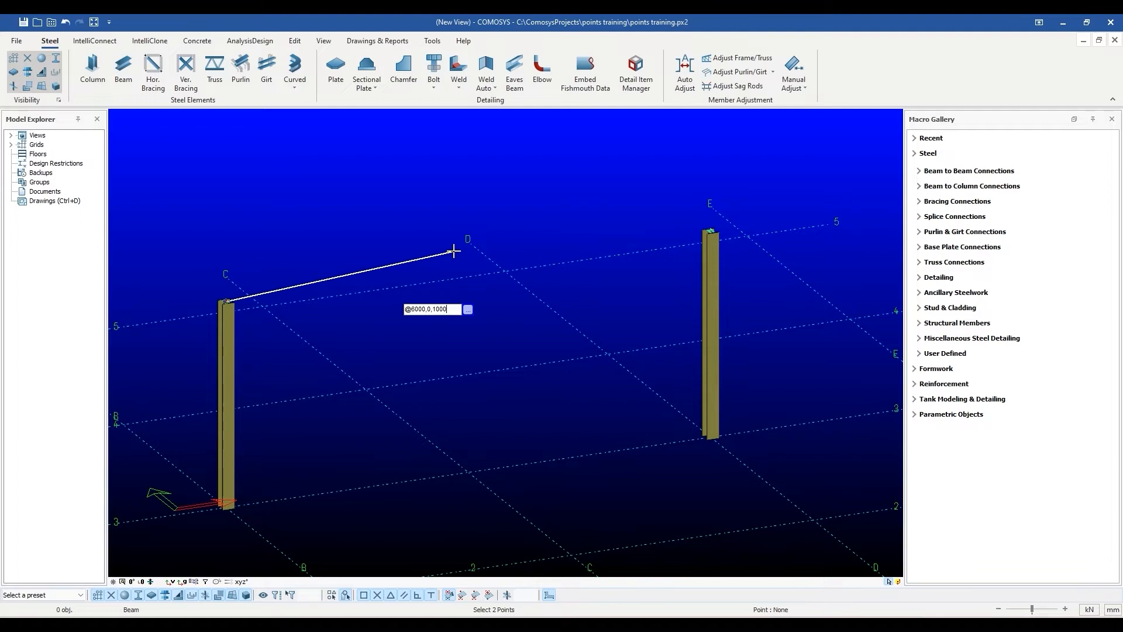
key("Return")
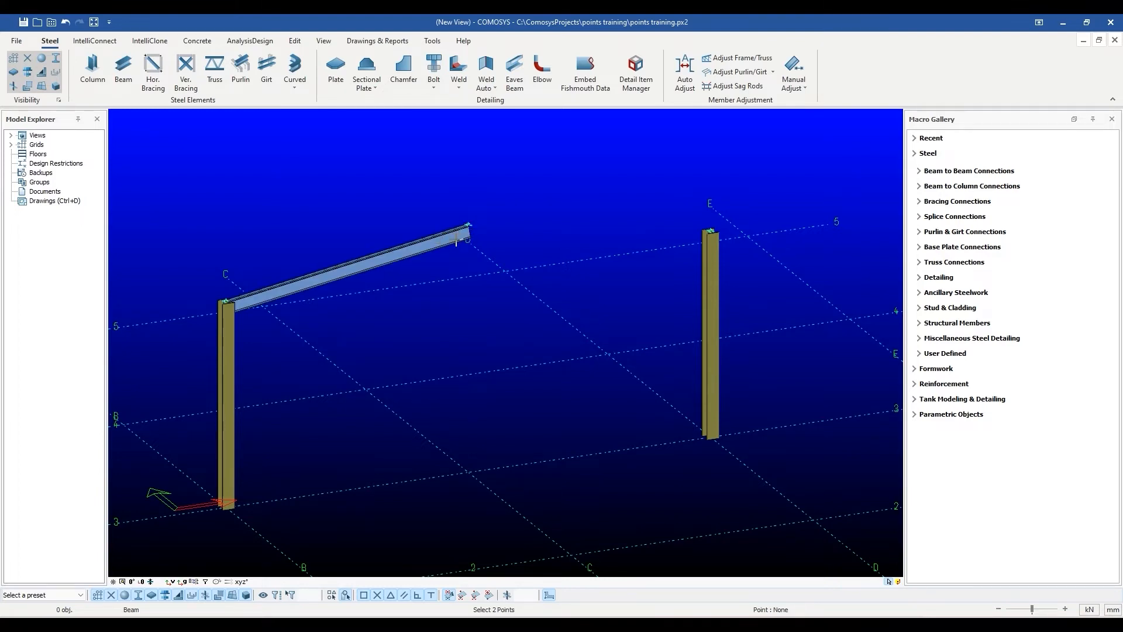
key("Escape")
Draw a beam from the raised end of the first sloping beam to the top of column D-3
scroll(231, 307, "up", 3)
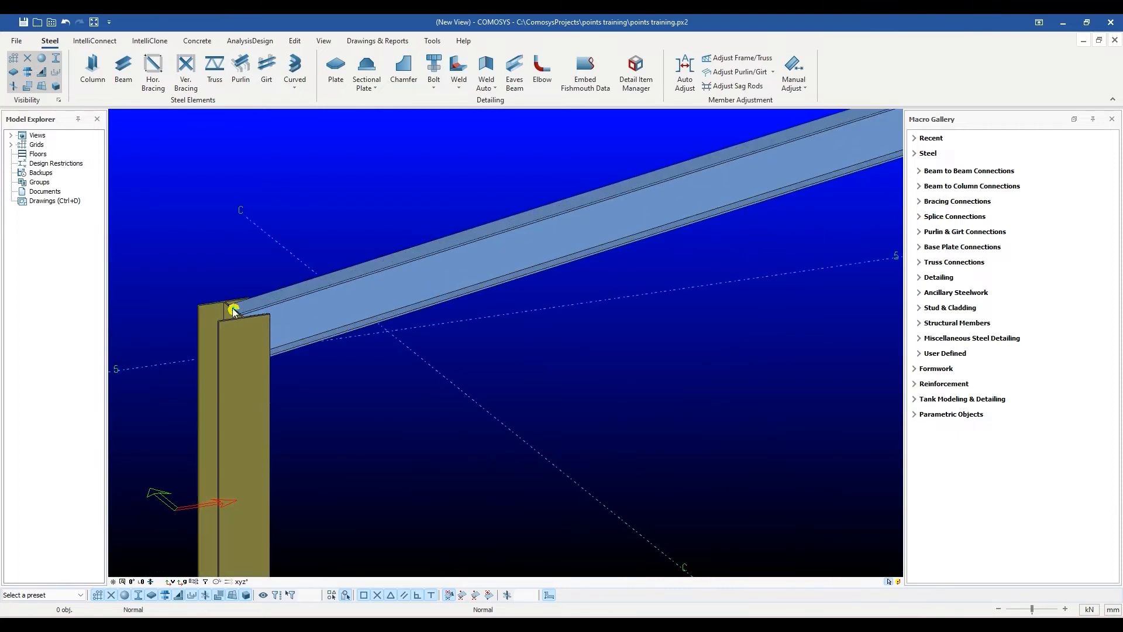
scroll(315, 305, "down", 5)
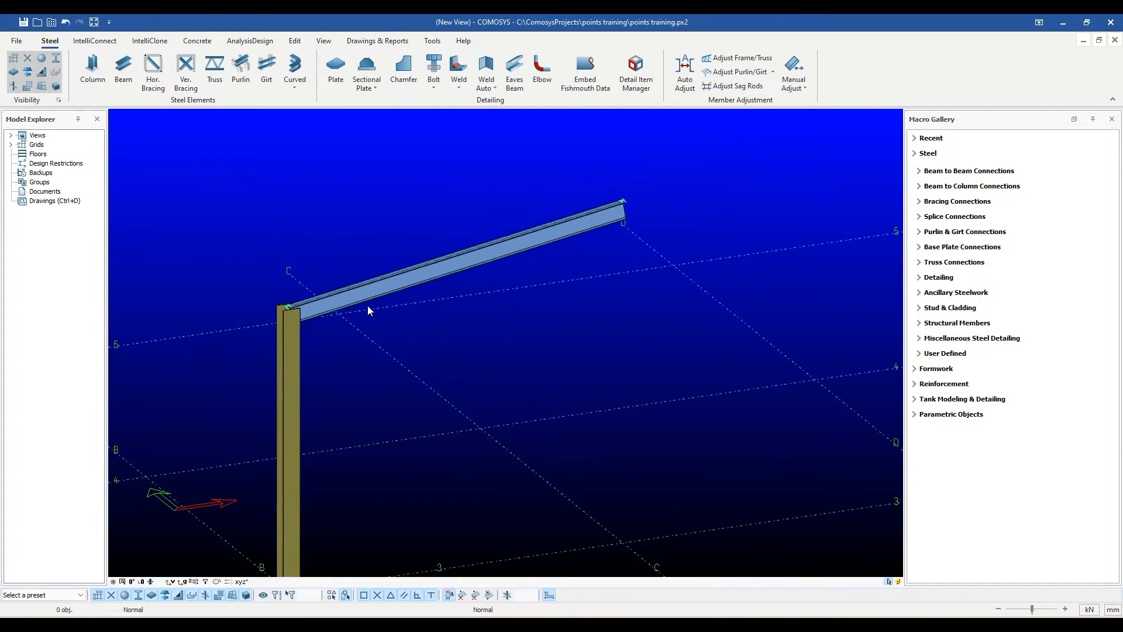
middle_click_drag(515, 310, 459, 308)
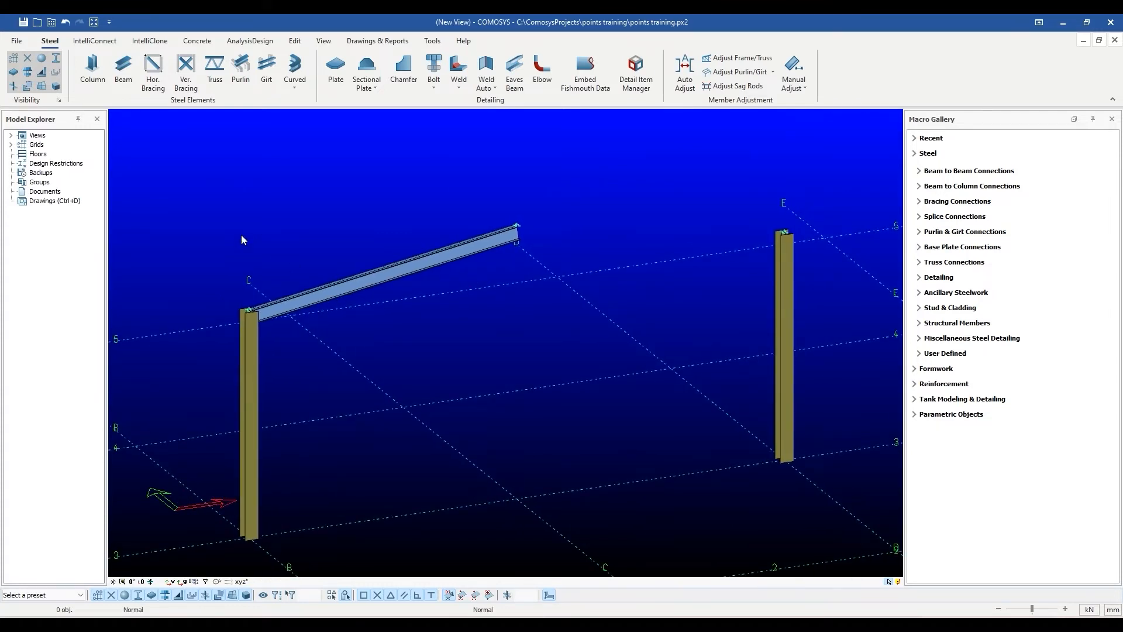
left_click(124, 84)
scroll(546, 257, "up", 3)
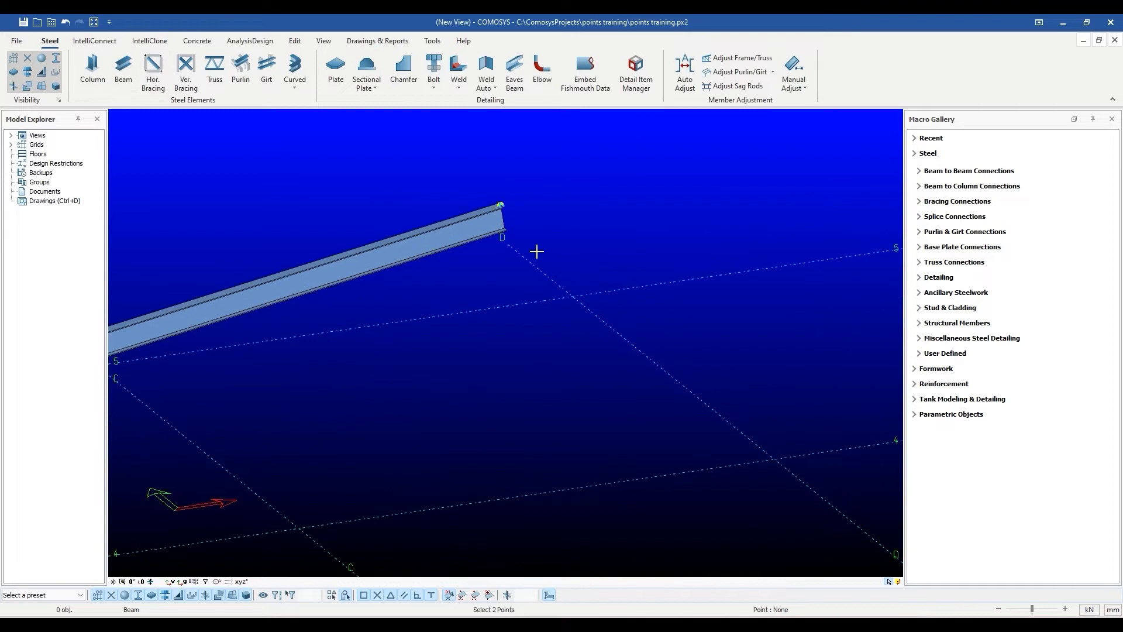
left_click(496, 200)
scroll(655, 263, "down", 3)
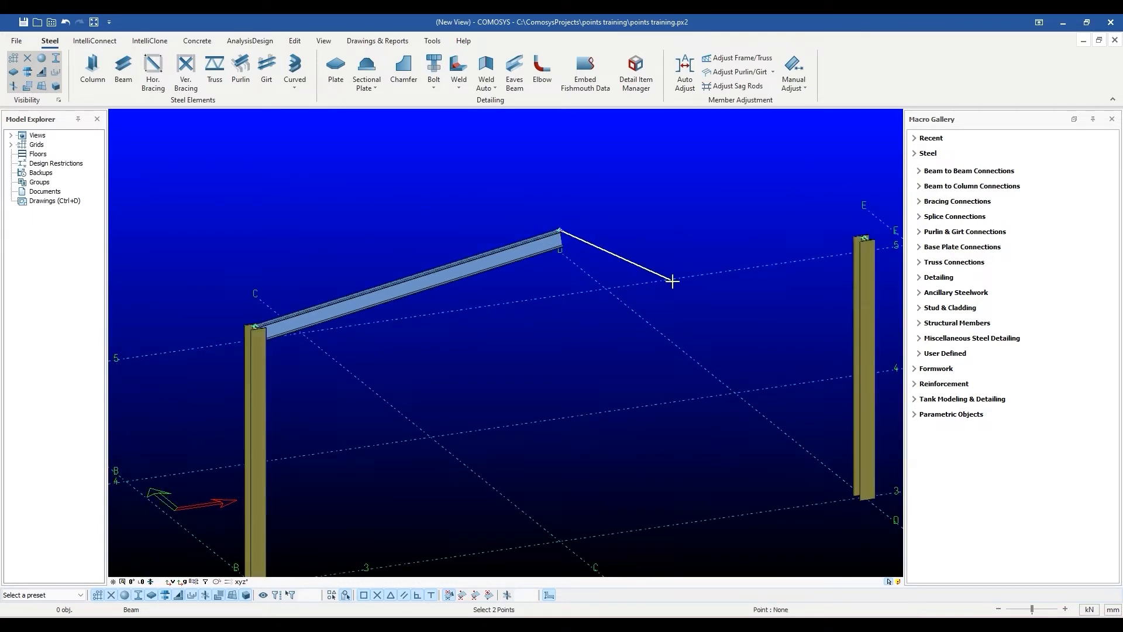
left_click(865, 235)
key("Escape")
scroll(644, 318, "down", 3)
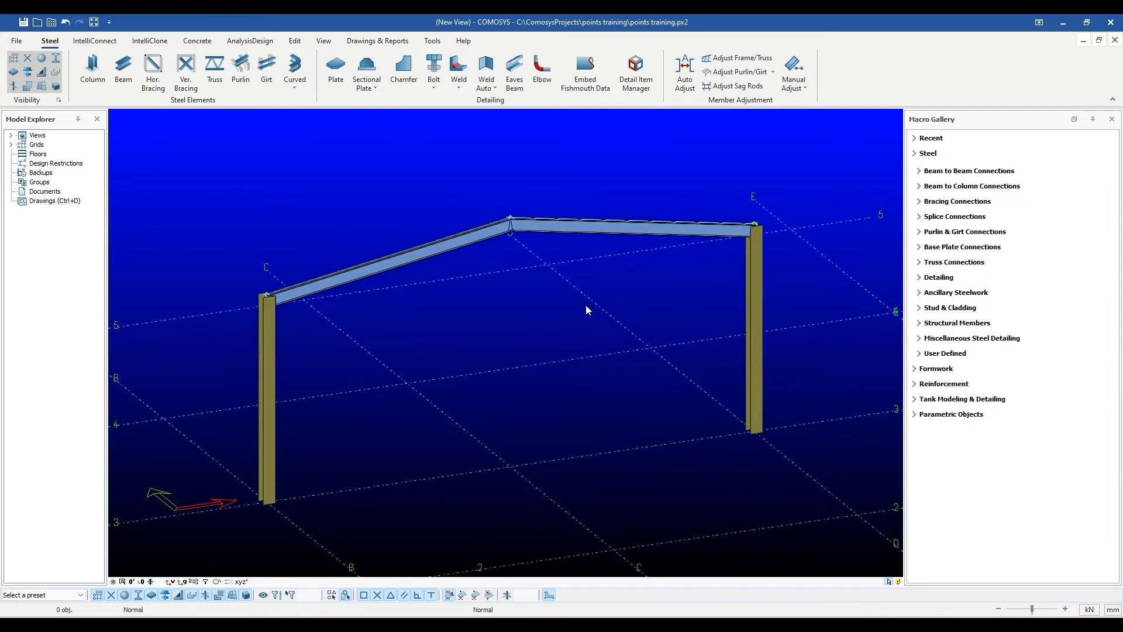
middle_click_drag(587, 306, 549, 306)
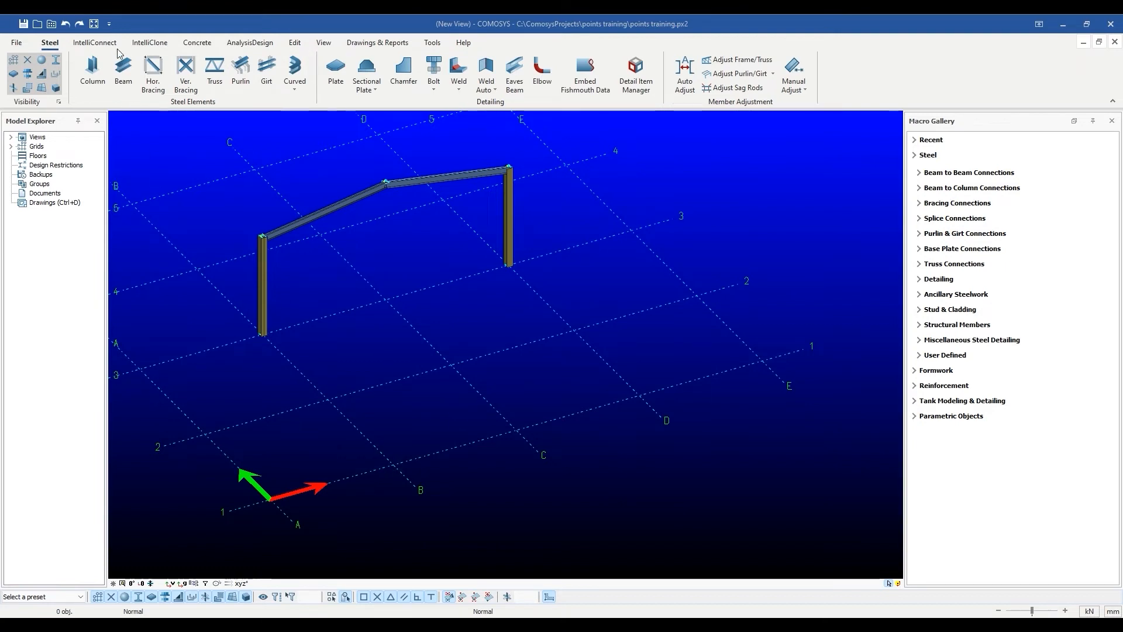
Draw a beam 1000 mm long from grid point B-1 towards the midpoint of grid line C between lines 1 and 2
left_click(124, 73)
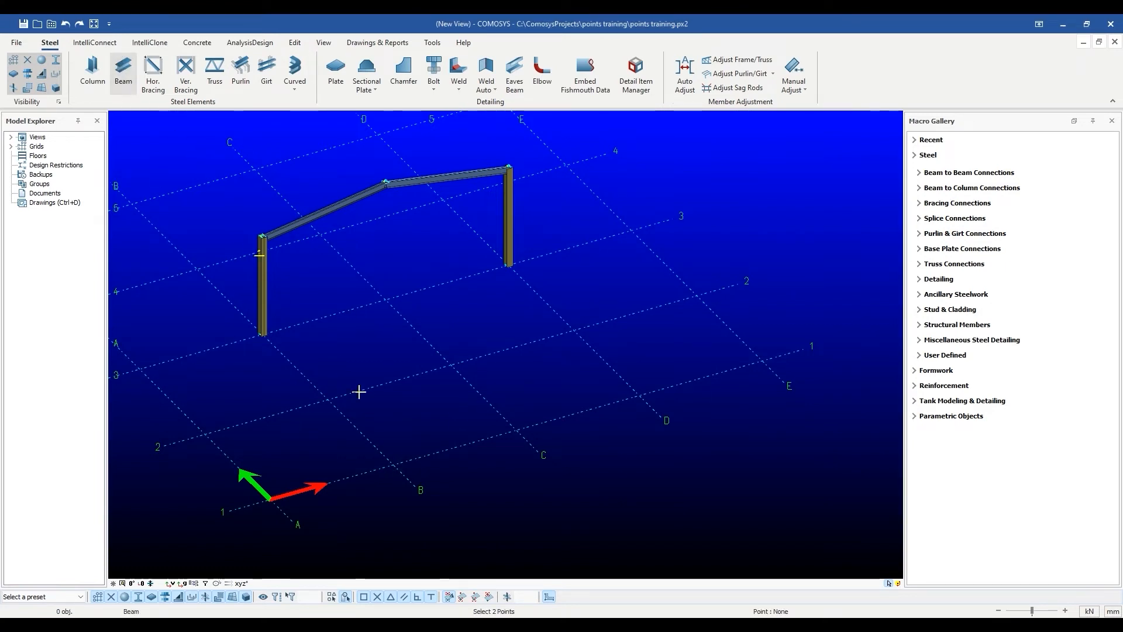
left_click(392, 465)
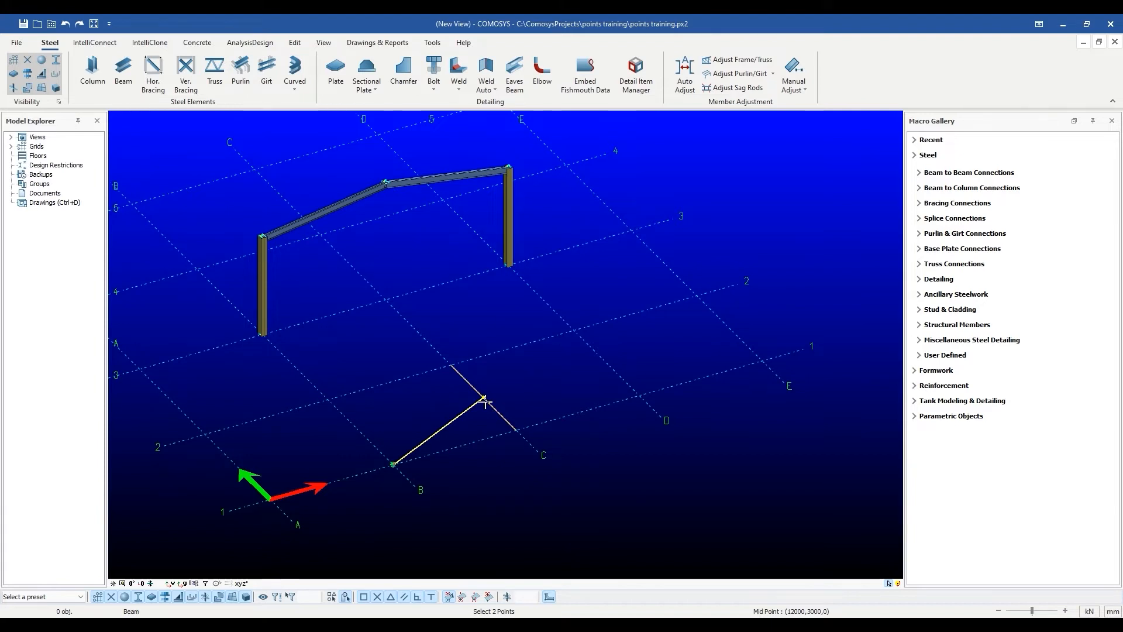
key("space")
type("1000")
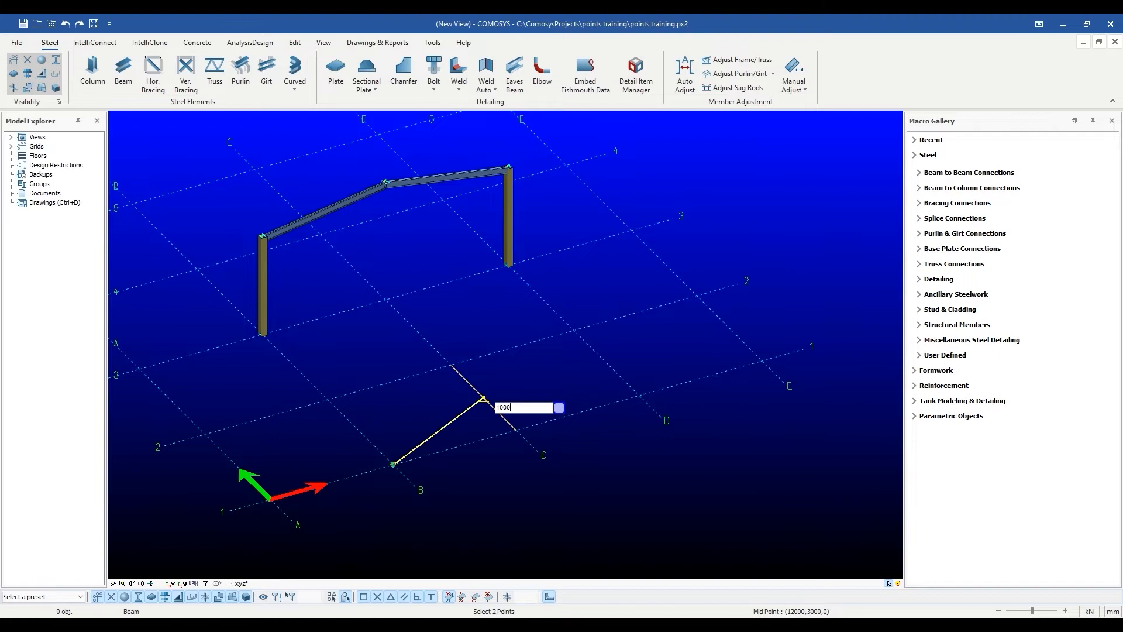
key("Return")
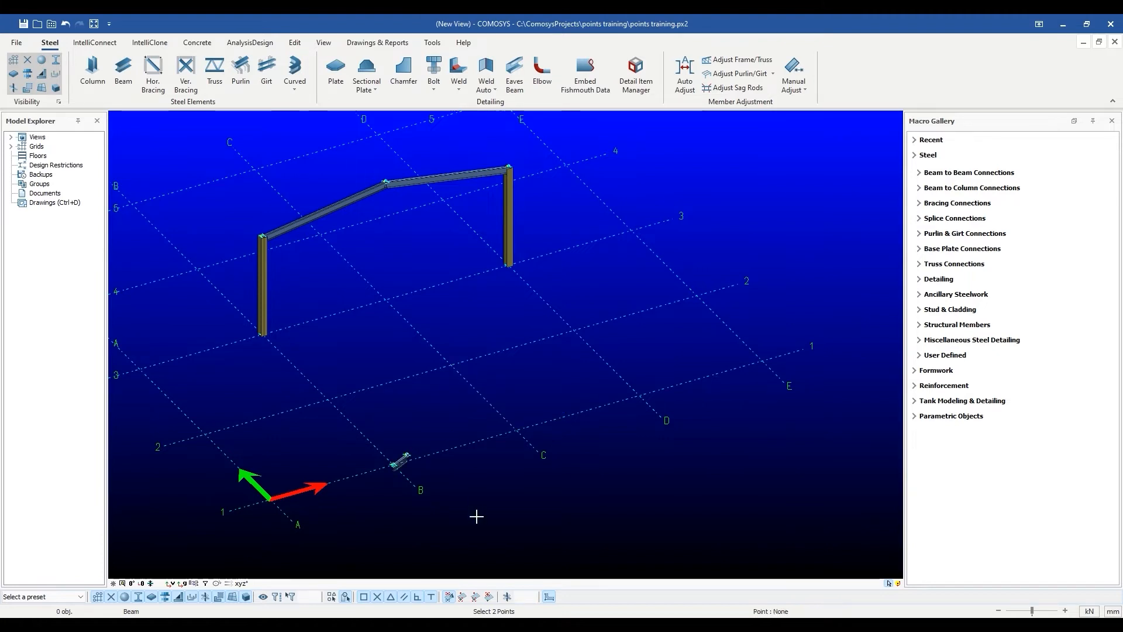
scroll(416, 473, "up", 4)
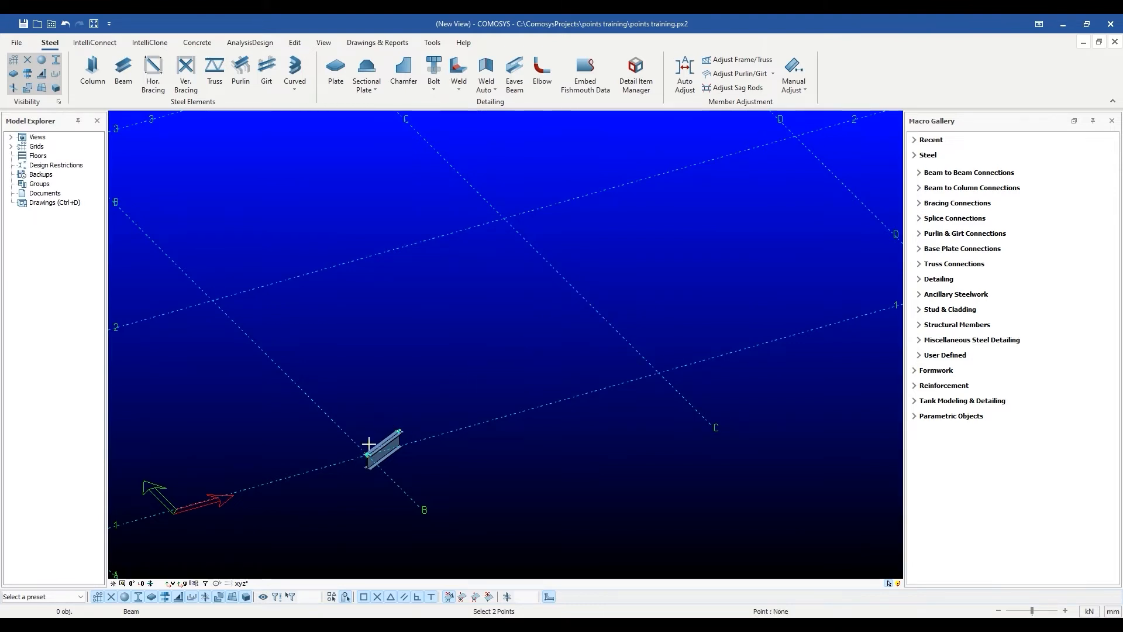
scroll(584, 285, "down", 2)
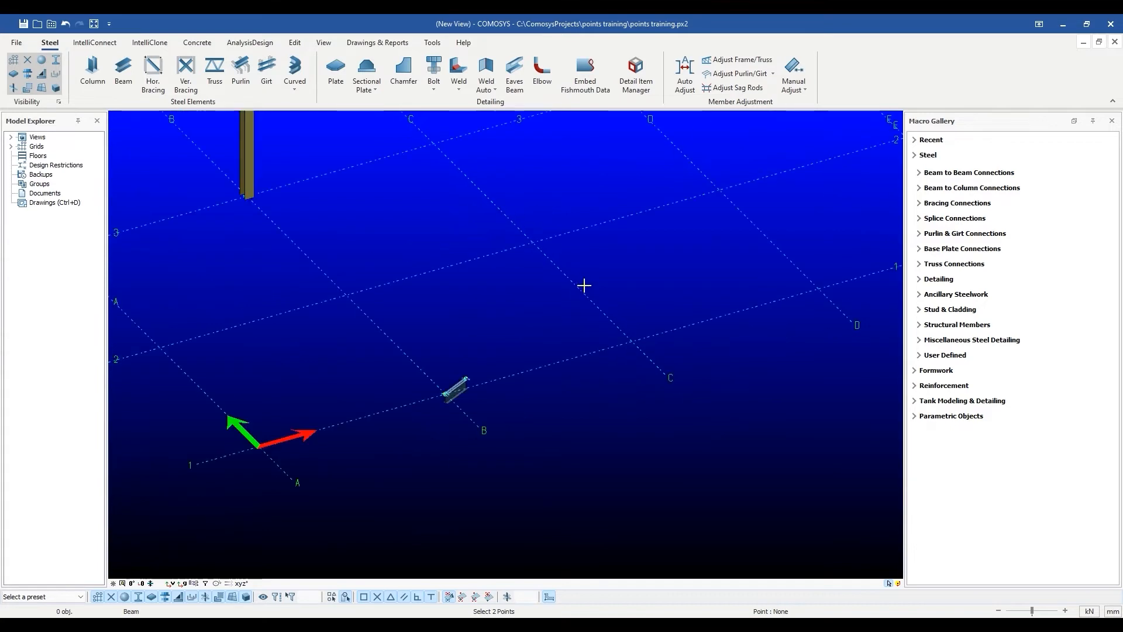
scroll(583, 286, "down", 2)
key("Escape")
Draw a beam from grid point C-1 through the midpoint of grid line D between lines 1 and 2, extended beyond it with #1000
left_click(117, 69)
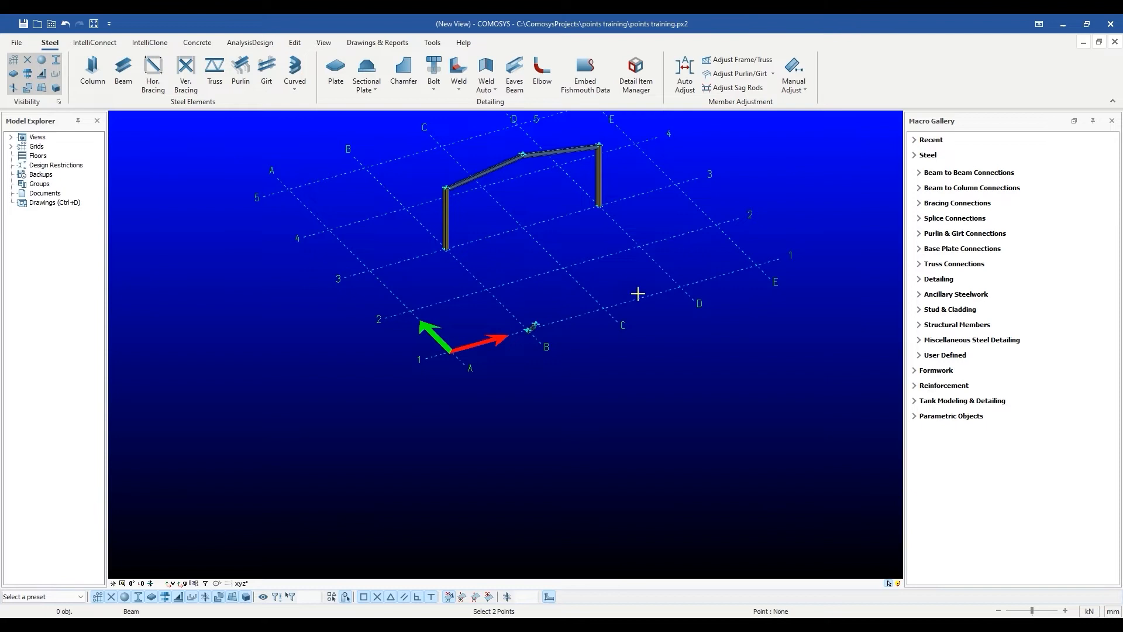
scroll(570, 341, "up", 3)
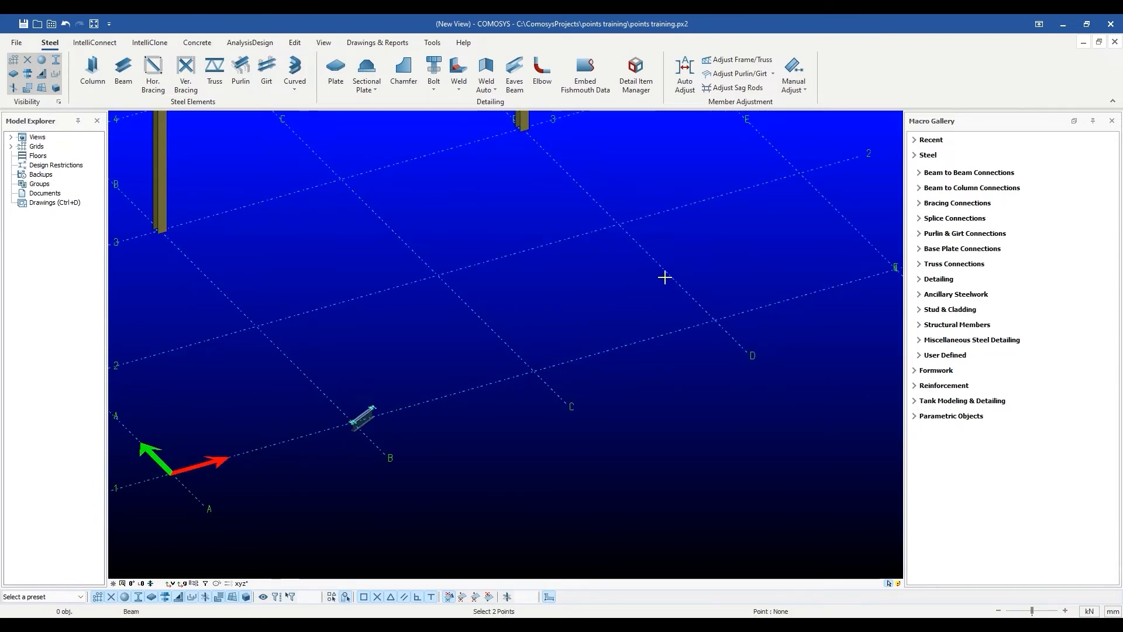
key("space")
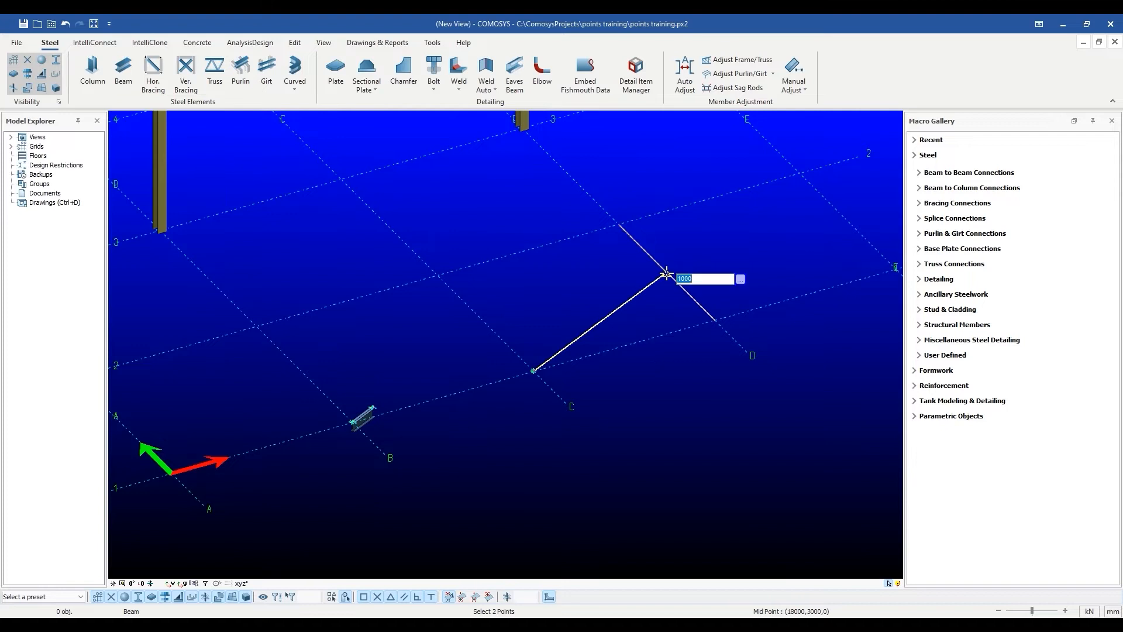
key("BackSpace")
type("#1")
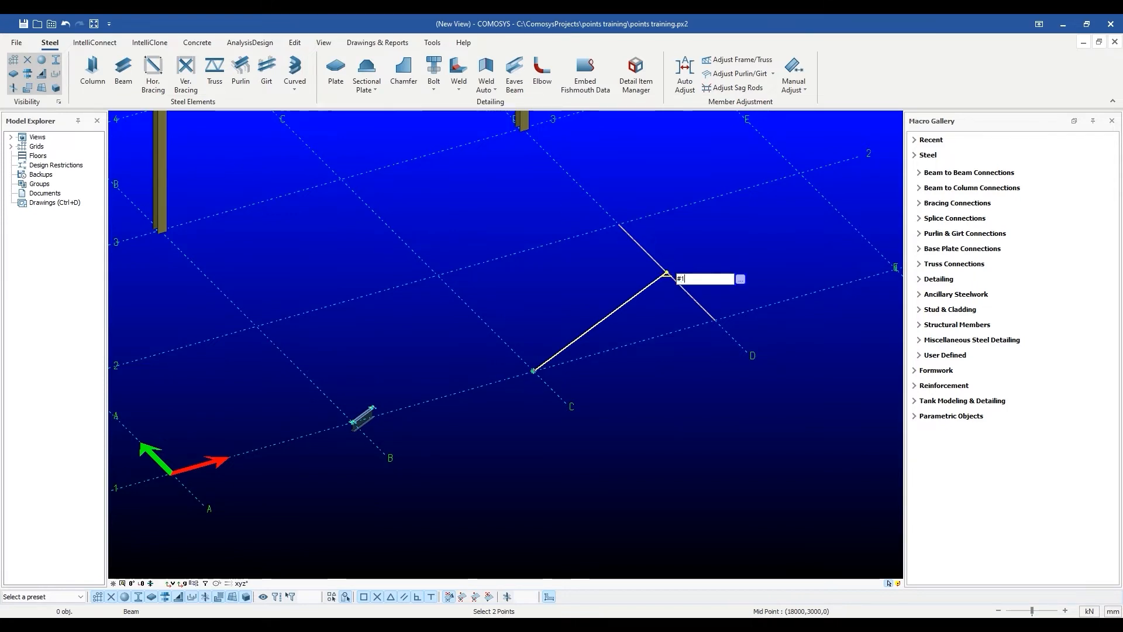
type("000")
key("Return")
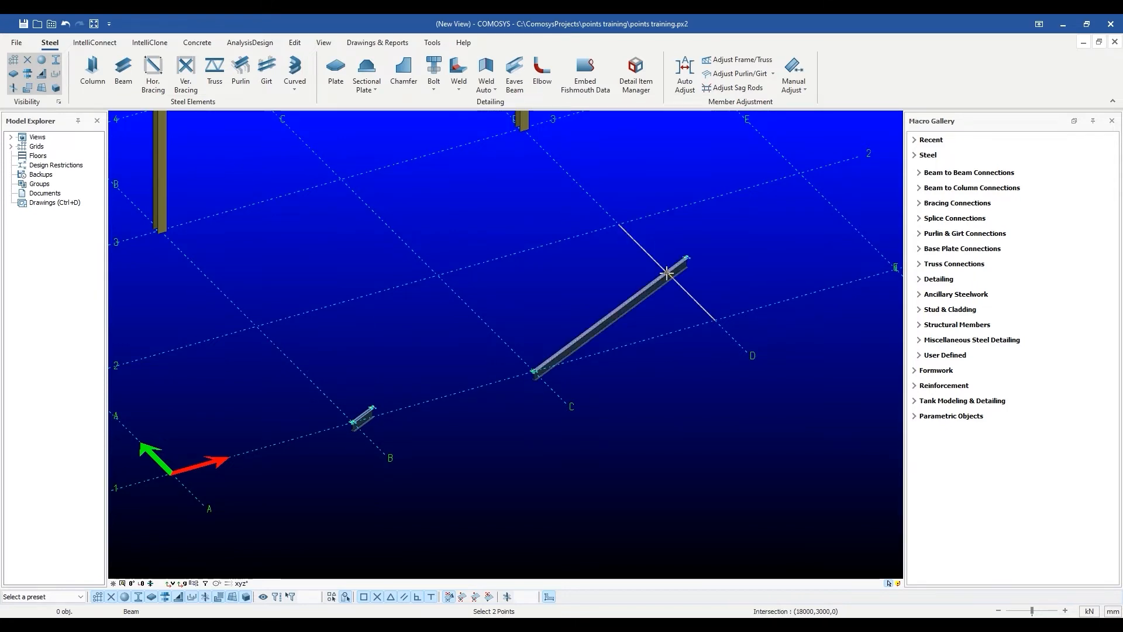
scroll(673, 270, "up", 3)
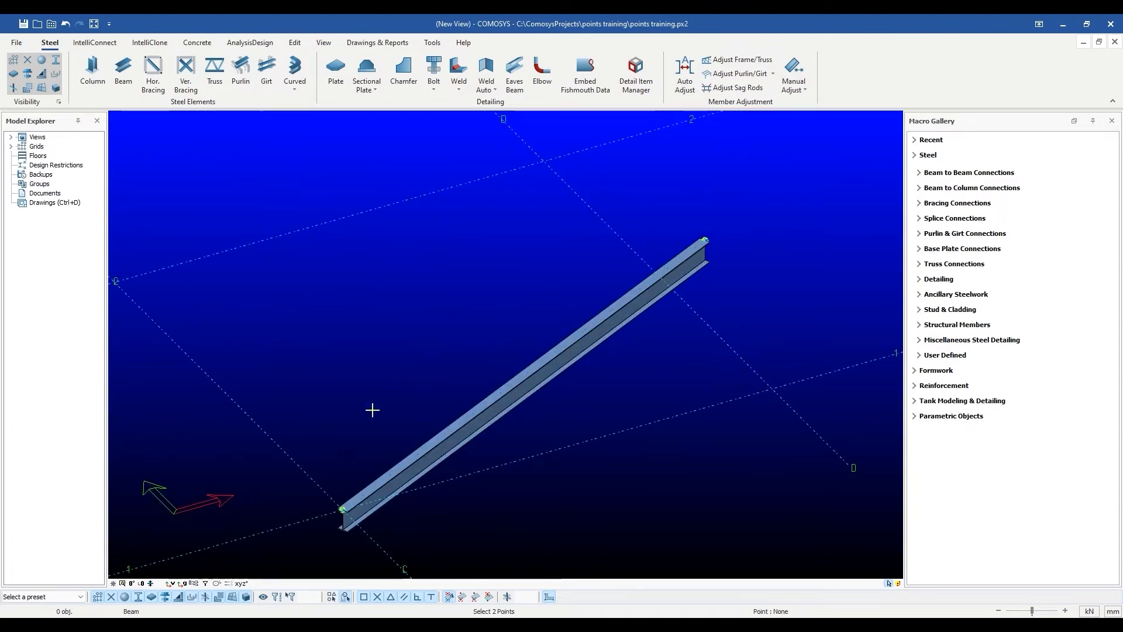
scroll(658, 288, "down", 1)
scroll(658, 287, "down", 2)
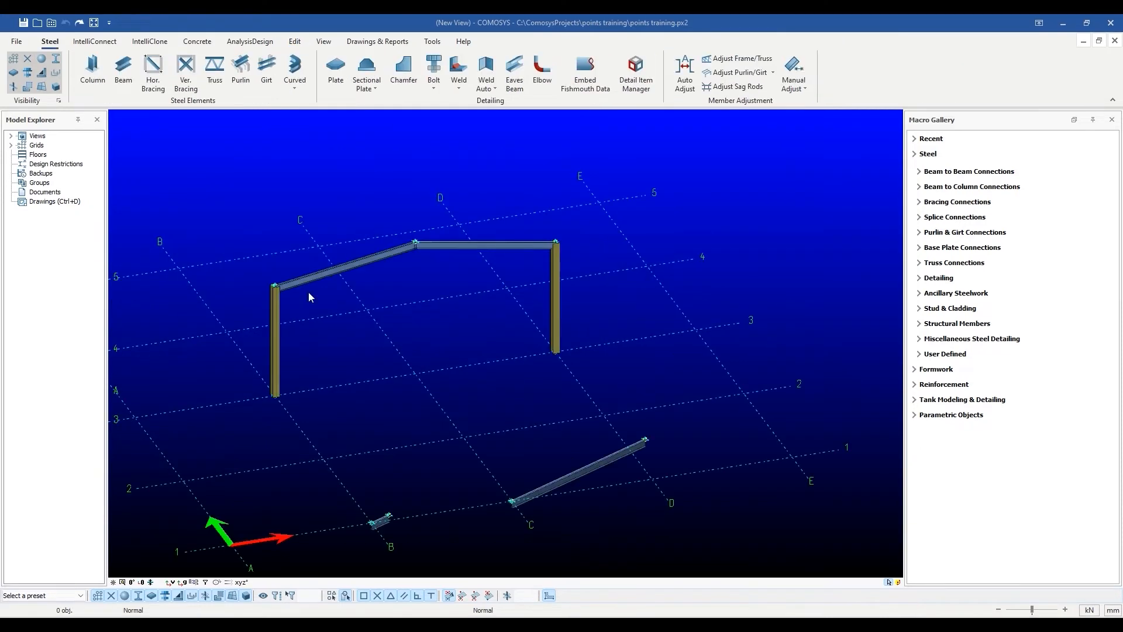
left_click(120, 69)
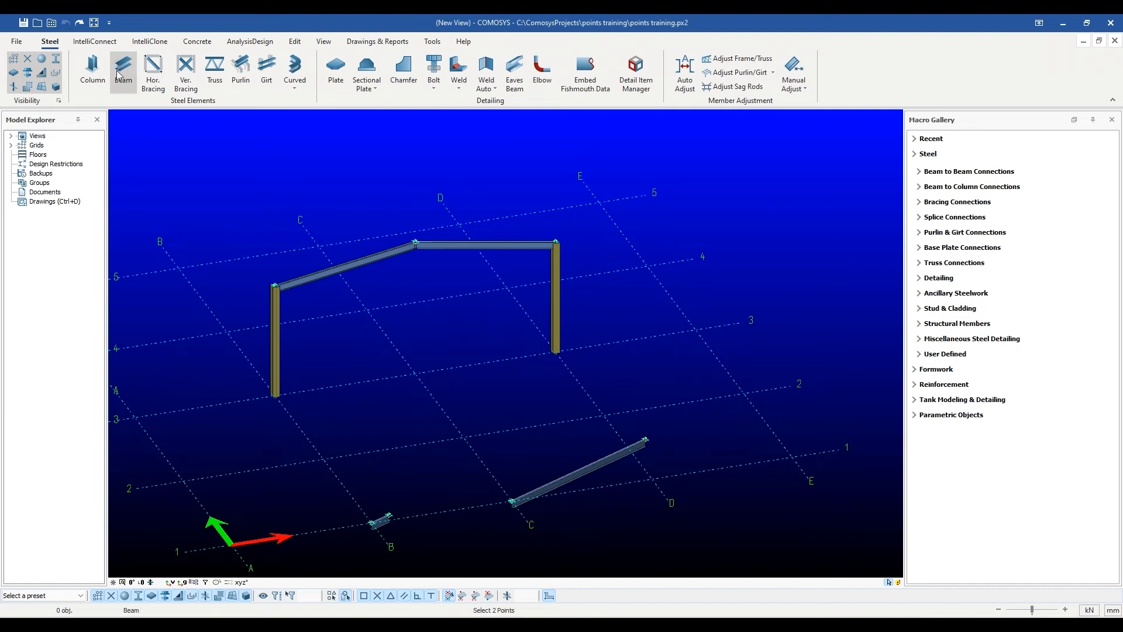
left_click(324, 458)
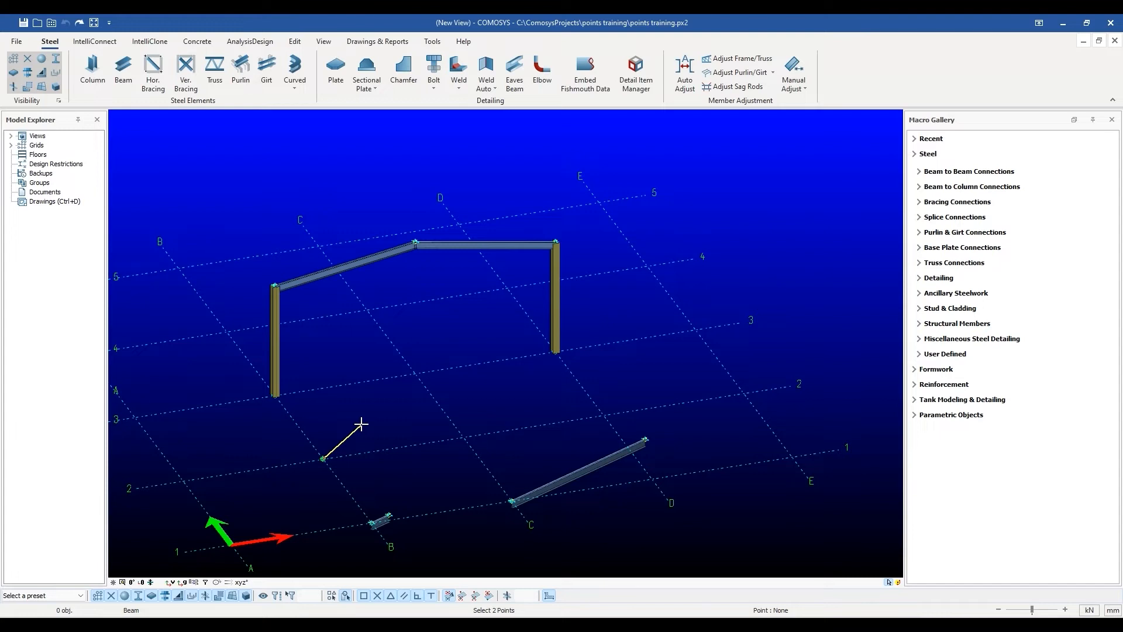
key("Return")
type("@a45,1")
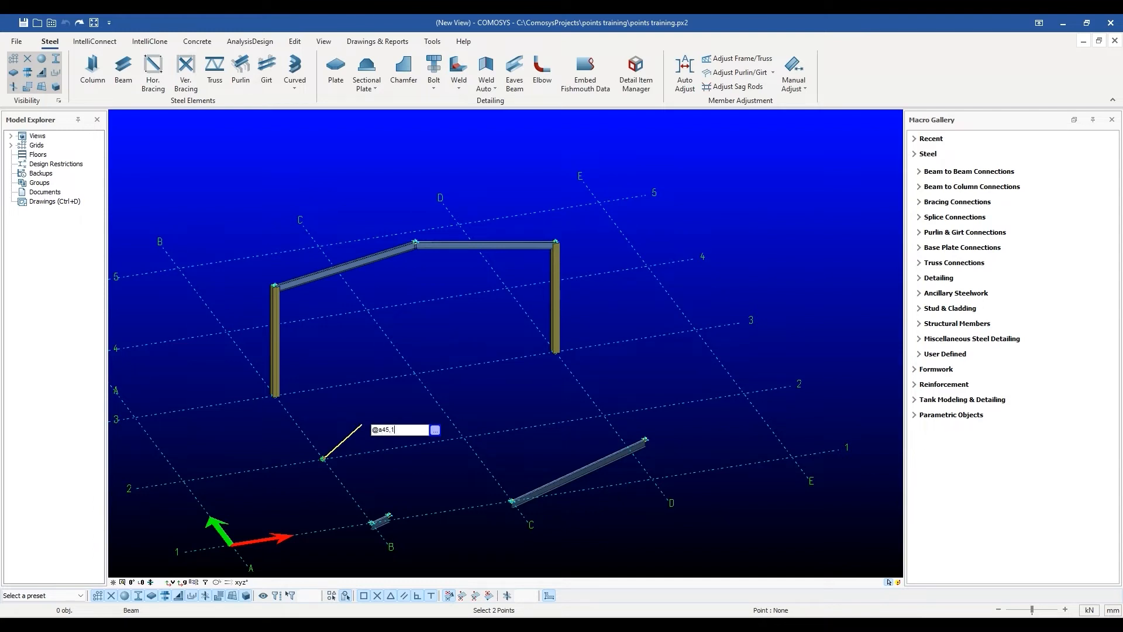
type("000")
key("Return")
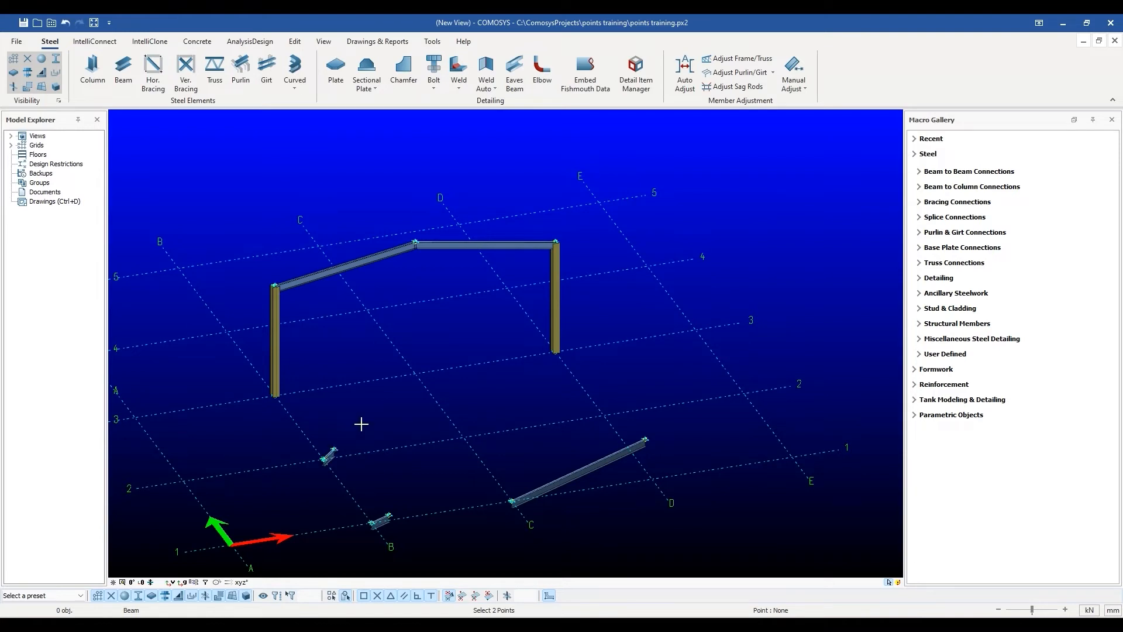
Examine the angle of the short beam at grid point B-2 in plan view, and review all placed beams in 3D
scroll(321, 451, "up", 3)
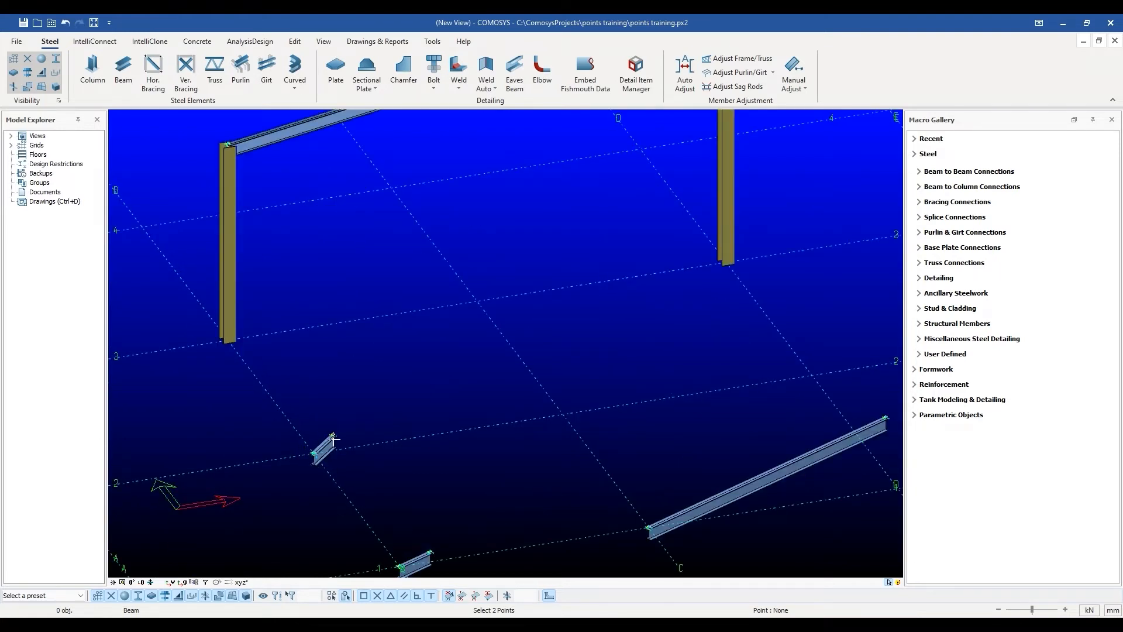
left_click(134, 582)
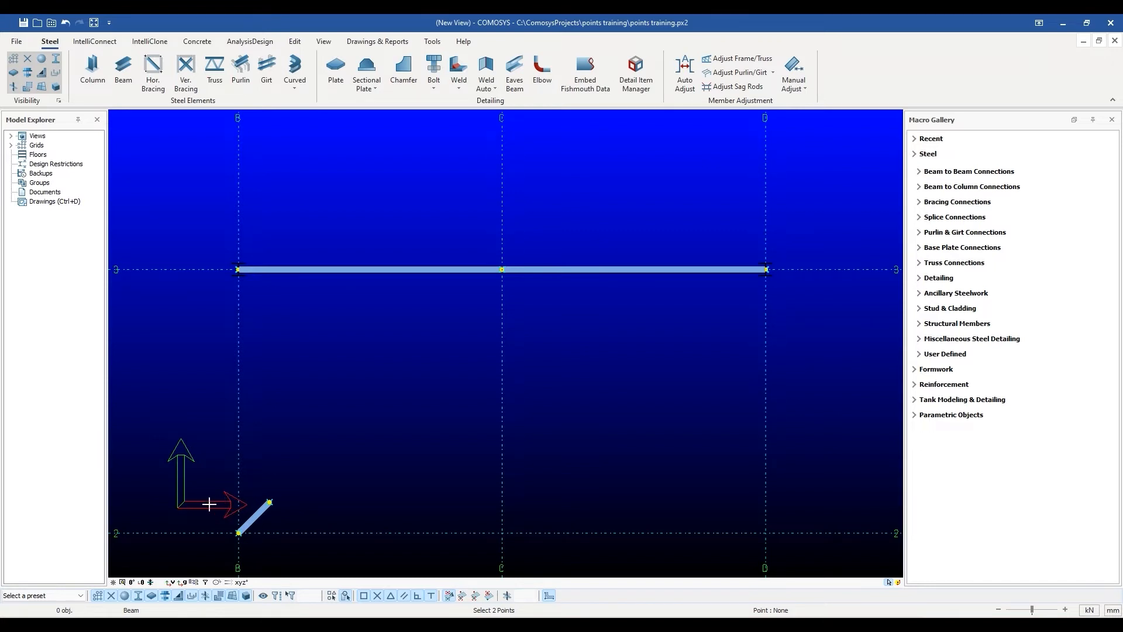
scroll(225, 505, "down", 1)
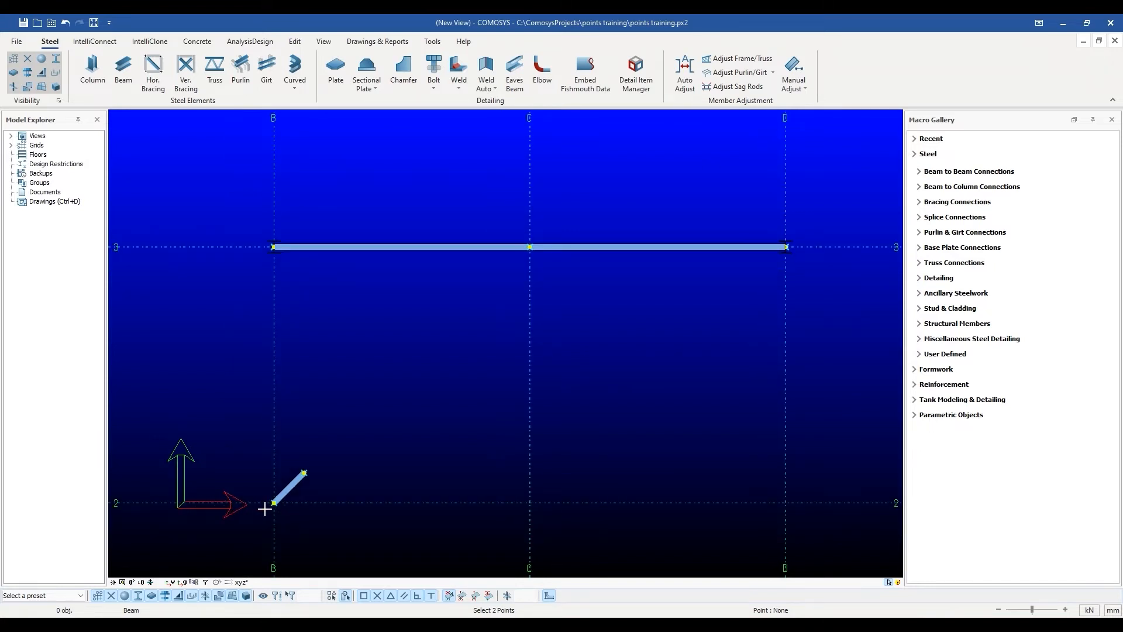
key("Escape")
middle_click_drag(331, 493, 377, 428)
scroll(358, 473, "down", 2)
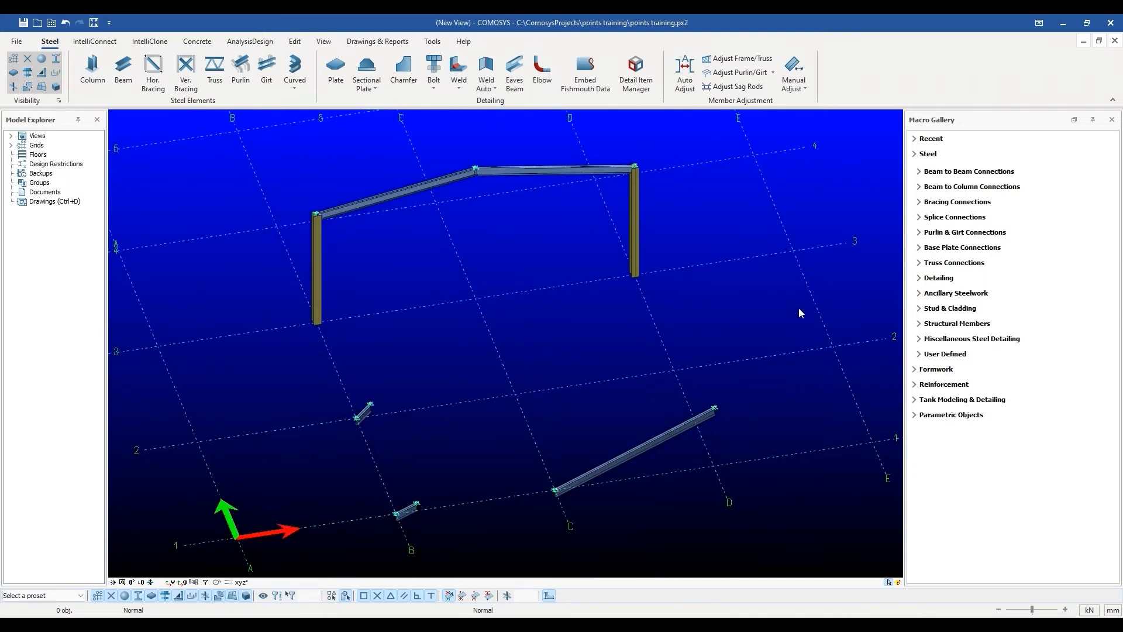
middle_click_drag(561, 340, 588, 368)
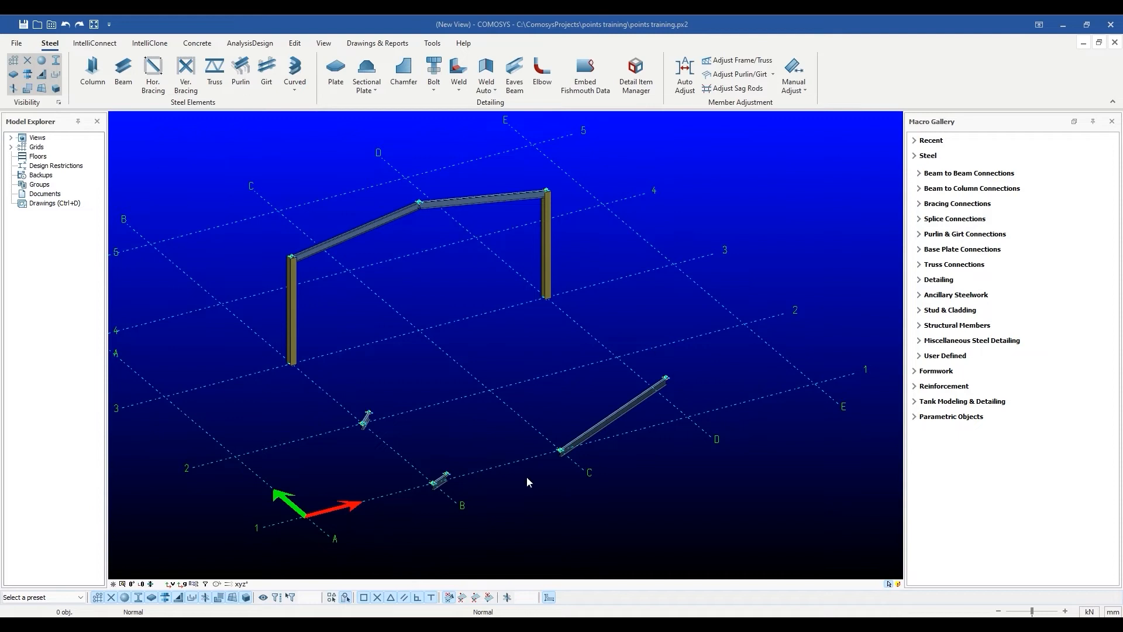
scroll(505, 445, "up", 5)
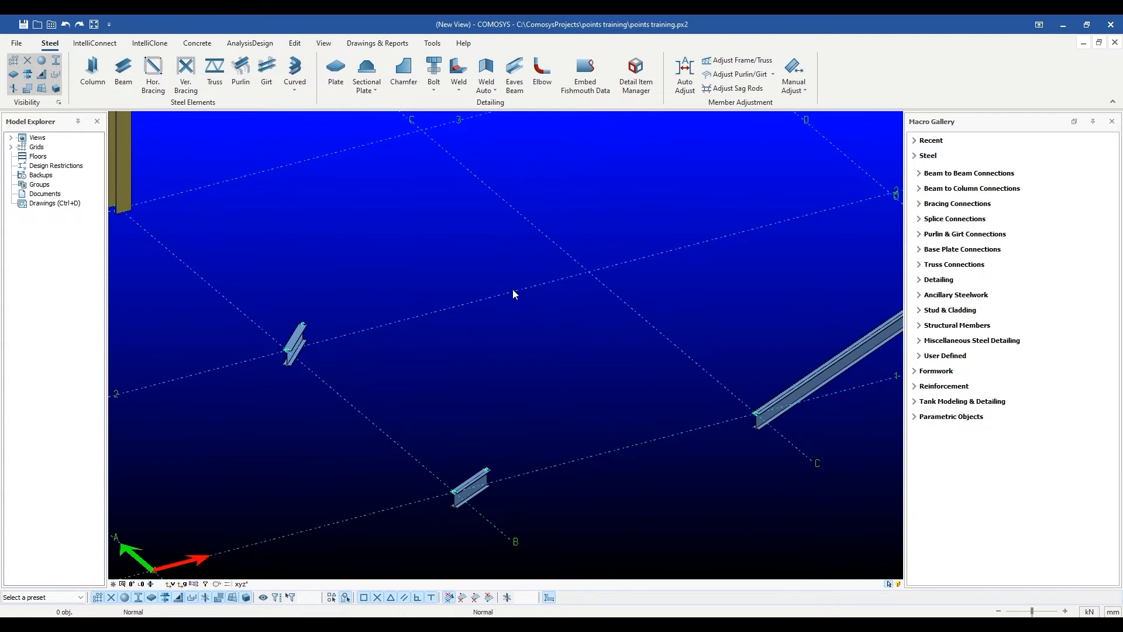
scroll(579, 458, "down", 6)
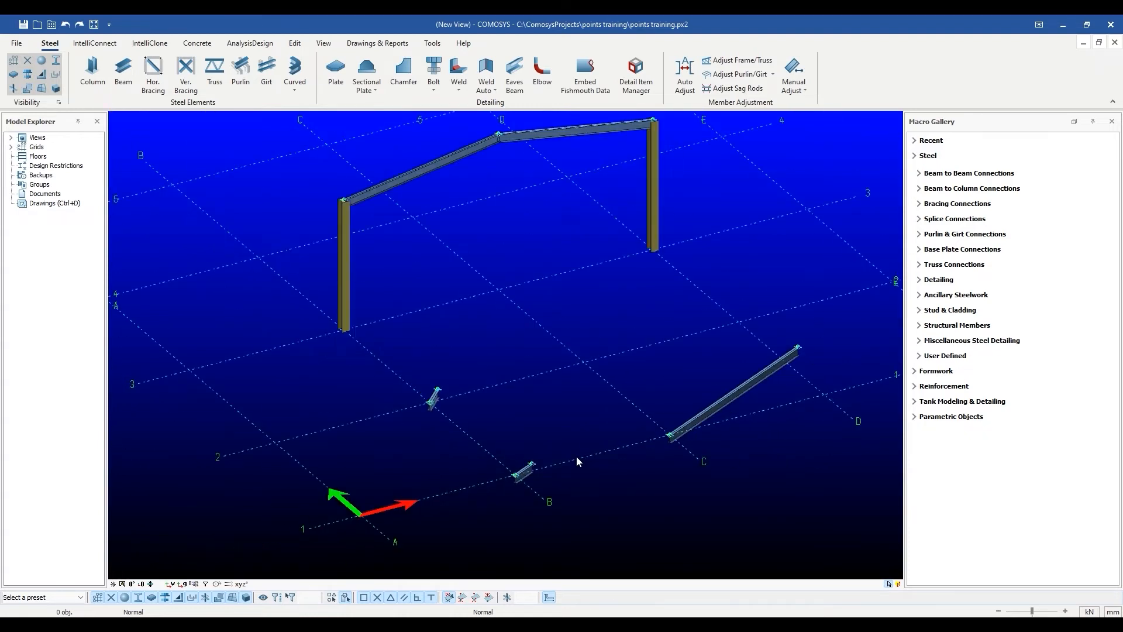
middle_click_drag(592, 437, 515, 469)
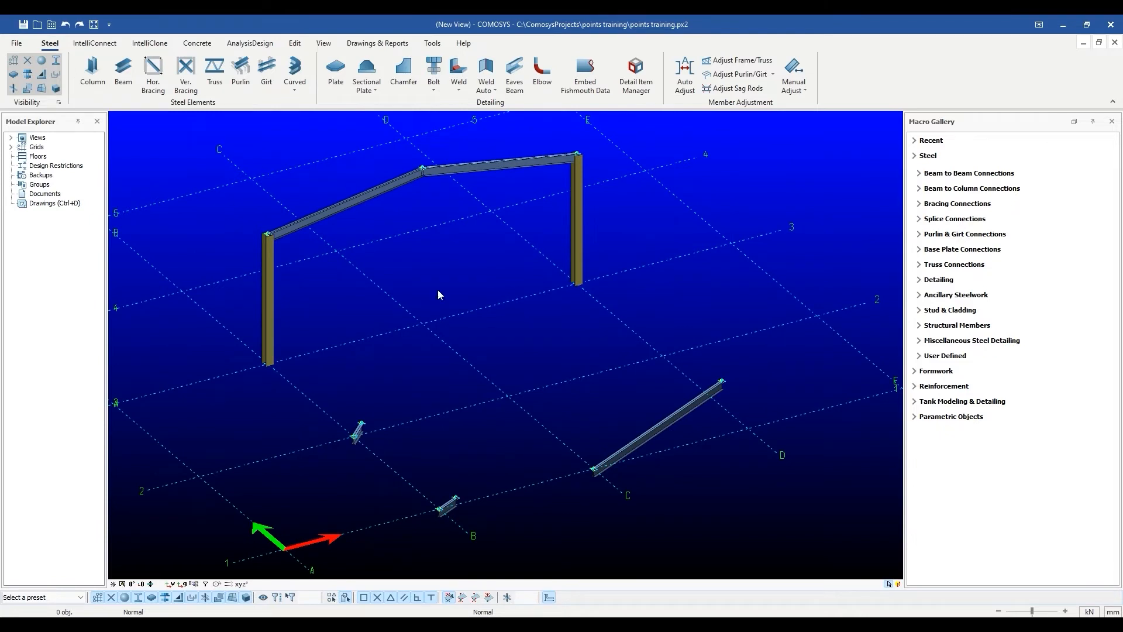
Place a reference point at the midpoint of grid line 2 between grid lines B and C
left_click(296, 46)
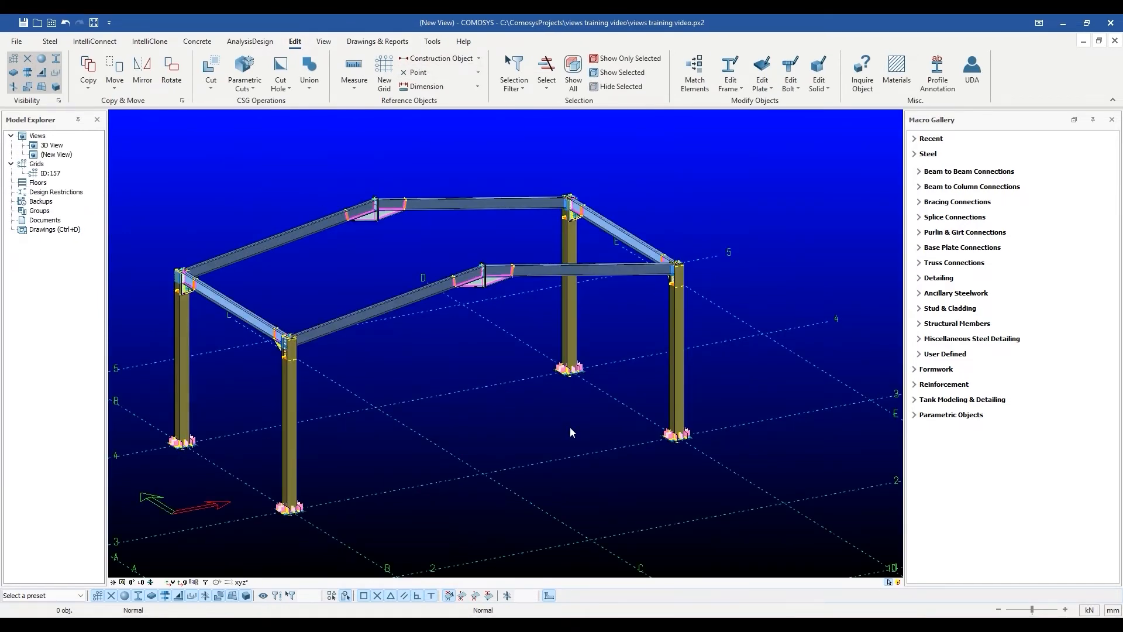
left_click(447, 72)
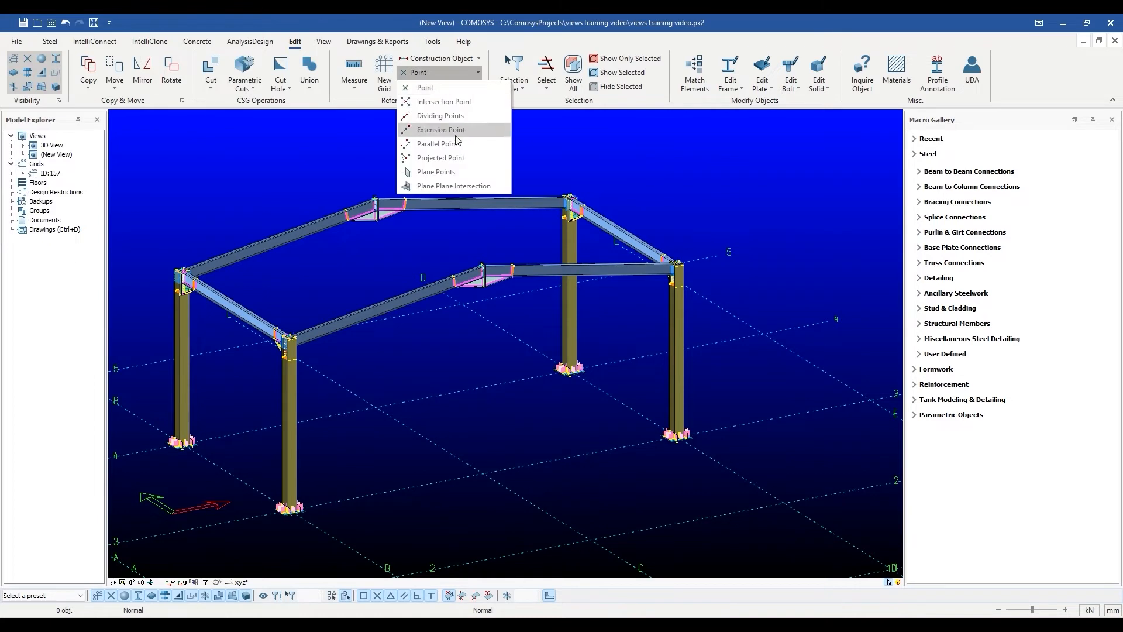
left_click(443, 95)
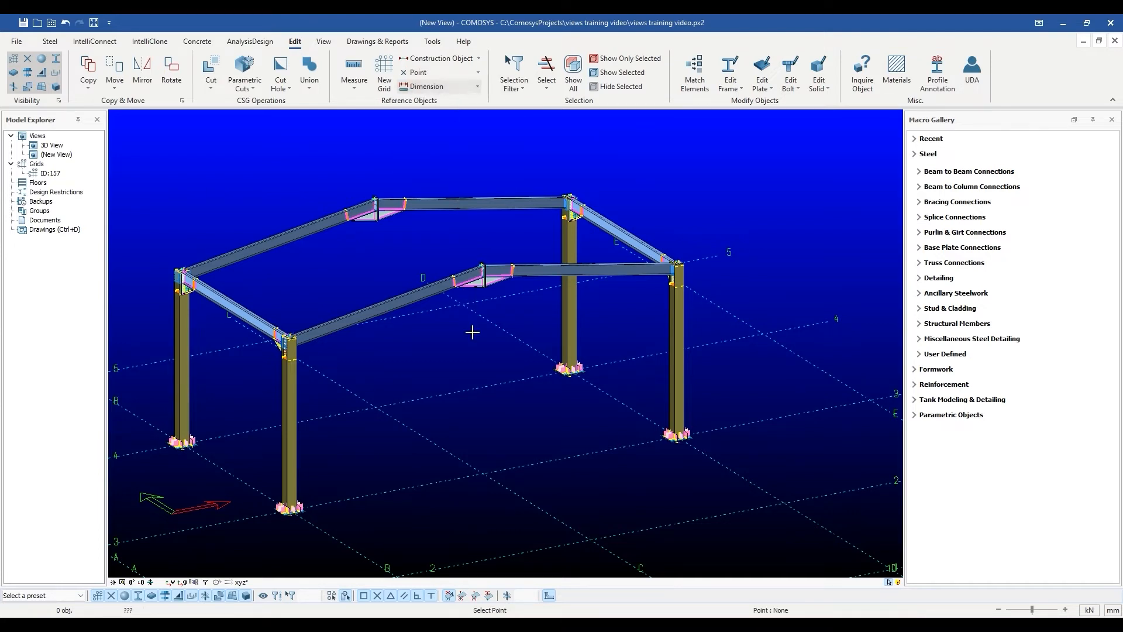
scroll(472, 328, "up", 5)
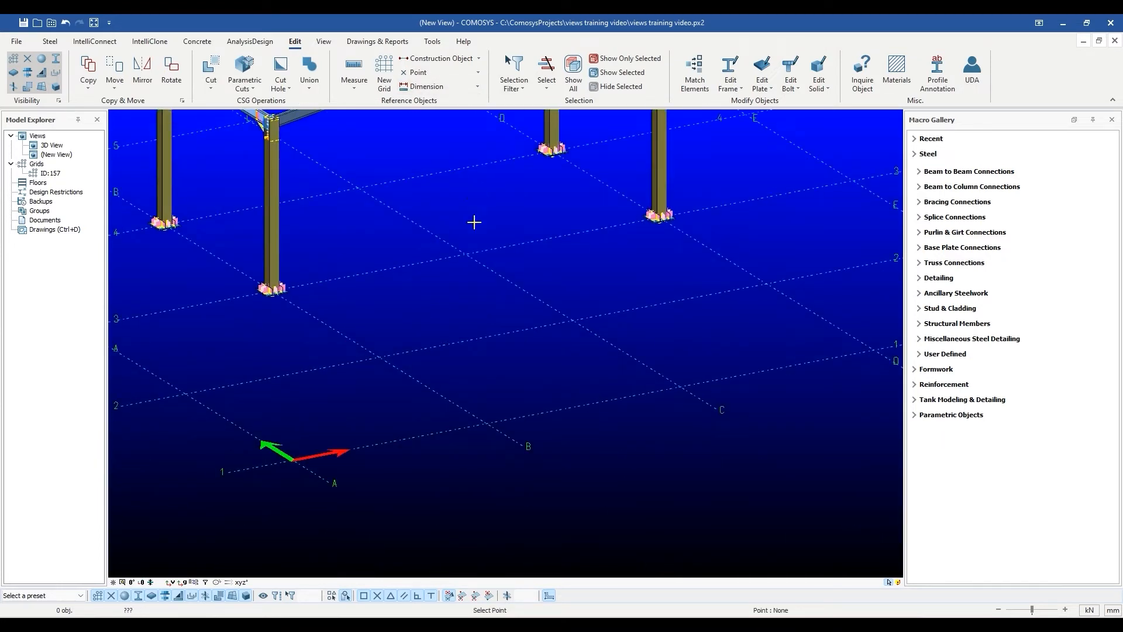
scroll(480, 343, "up", 2)
scroll(486, 347, "up", 2)
left_click(463, 329)
scroll(460, 325, "up", 4)
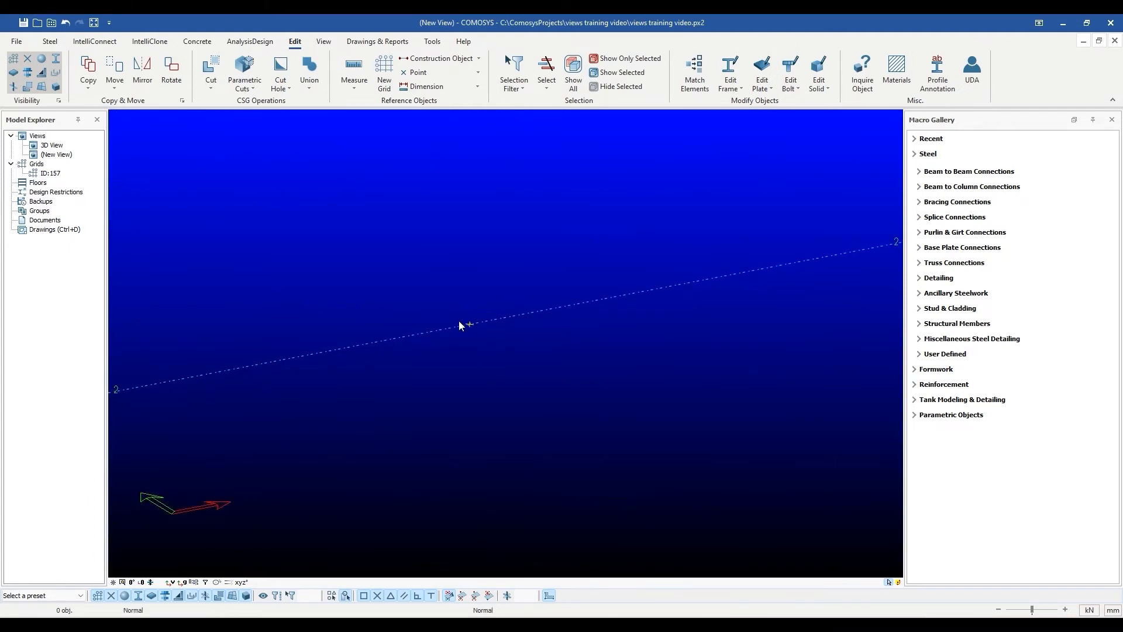
left_click_drag(432, 291, 494, 352)
scroll(480, 321, "down", 5)
left_click(506, 346)
scroll(510, 351, "down", 5)
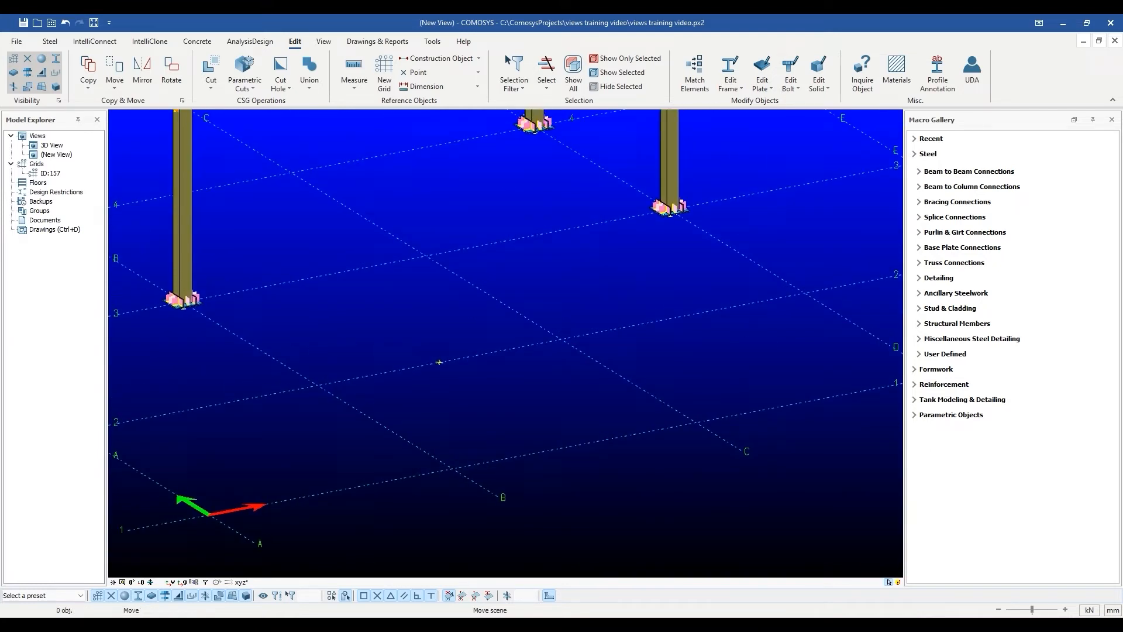
Create an intersection point where the diagonals C-1 to D-2 and D-1 to C-2 of the grid bay cross
left_click(478, 72)
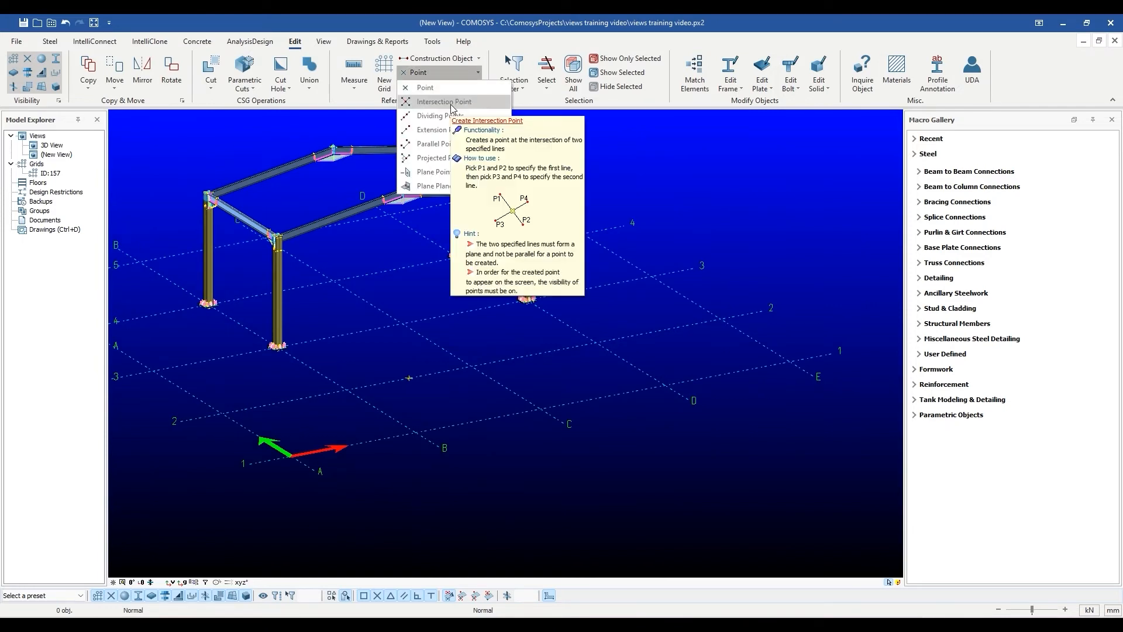
left_click(445, 101)
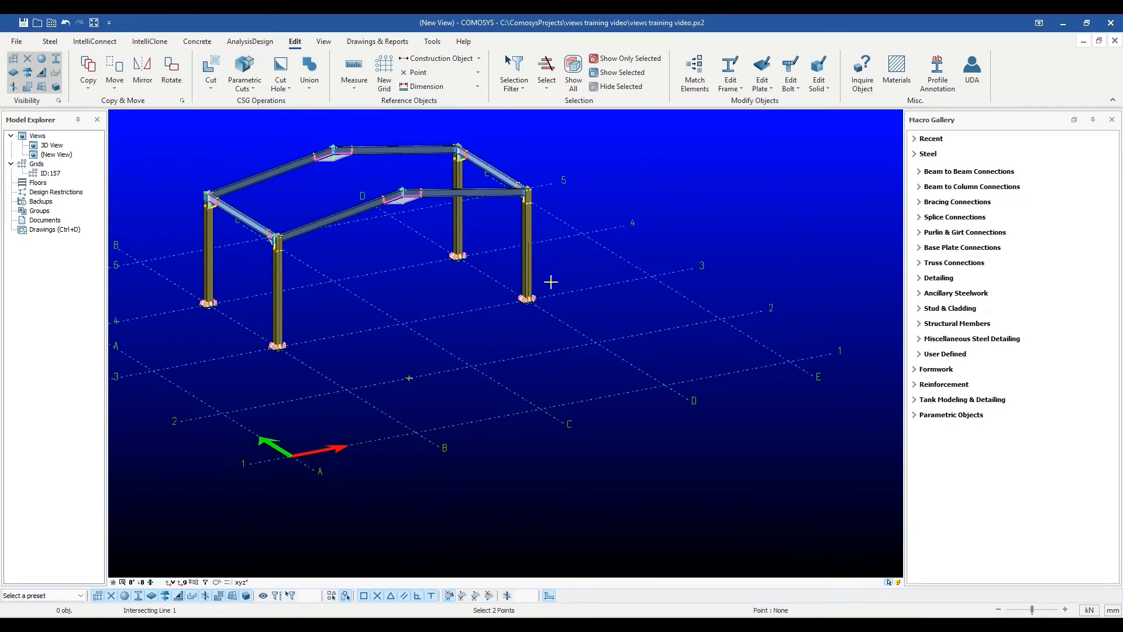
scroll(547, 377, "up", 5)
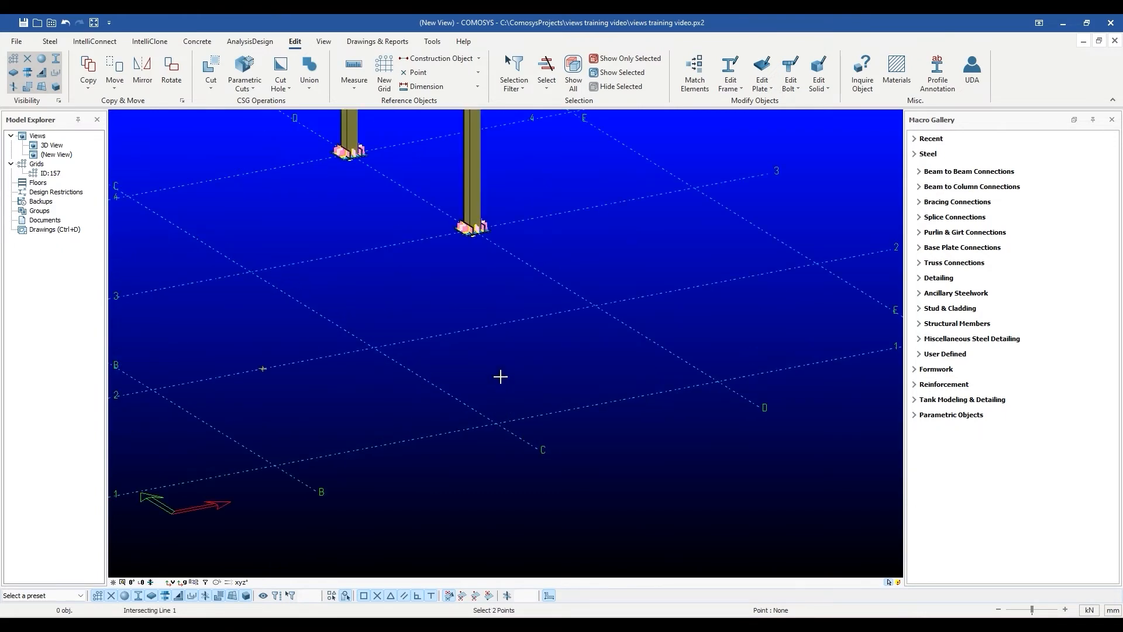
middle_click_drag(501, 378, 526, 404)
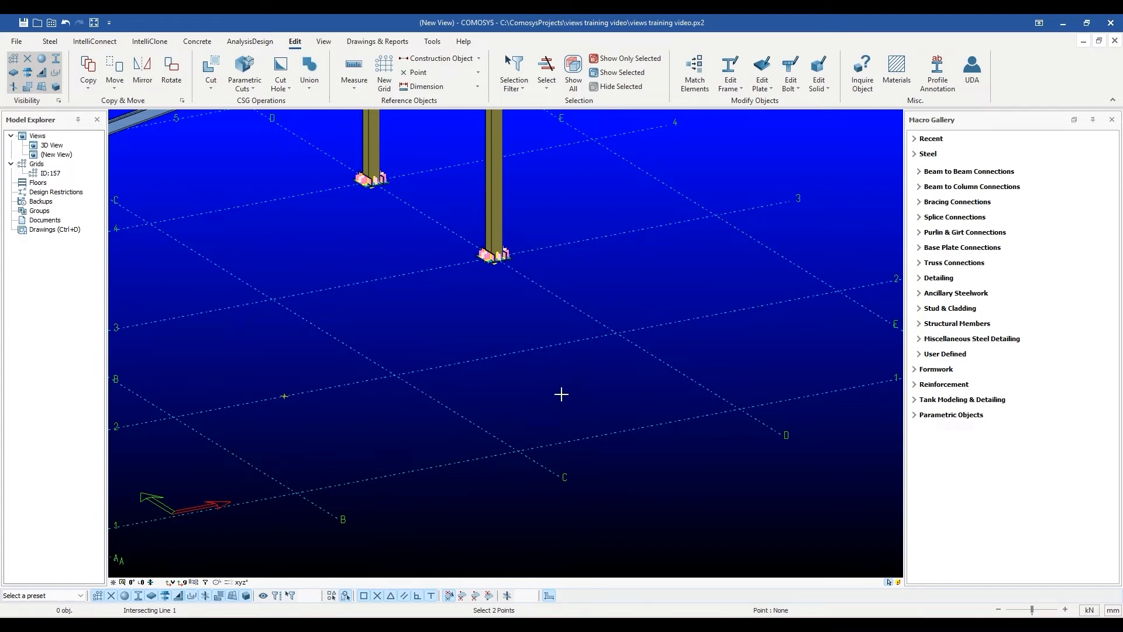
left_click(519, 451)
left_click(618, 331)
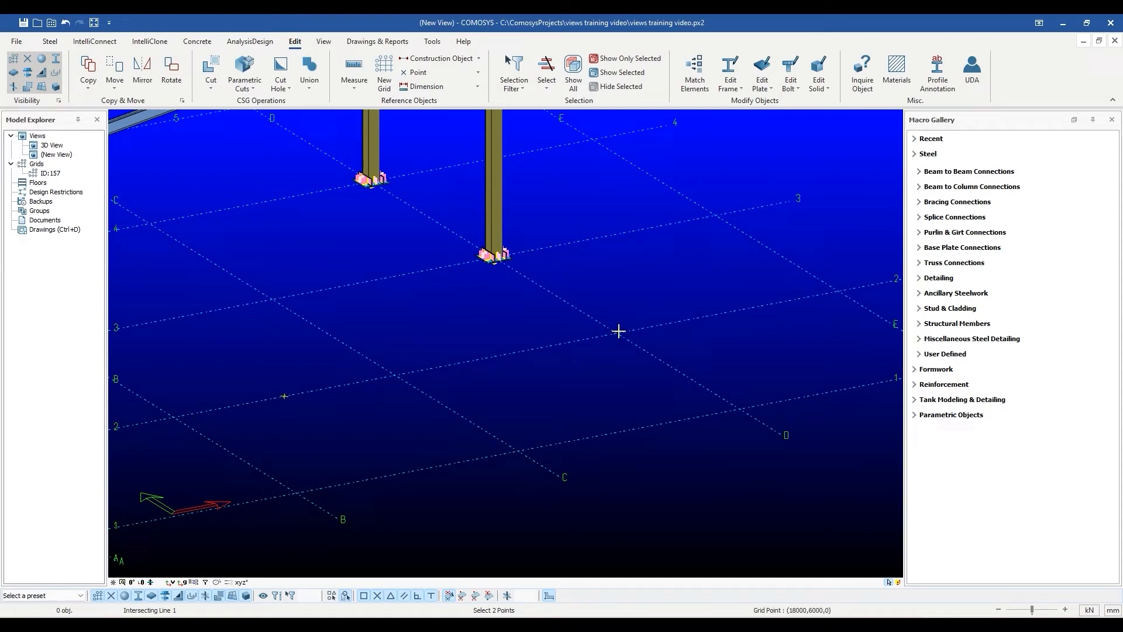
left_click(739, 408)
left_click(408, 374)
scroll(567, 398, "up", 3)
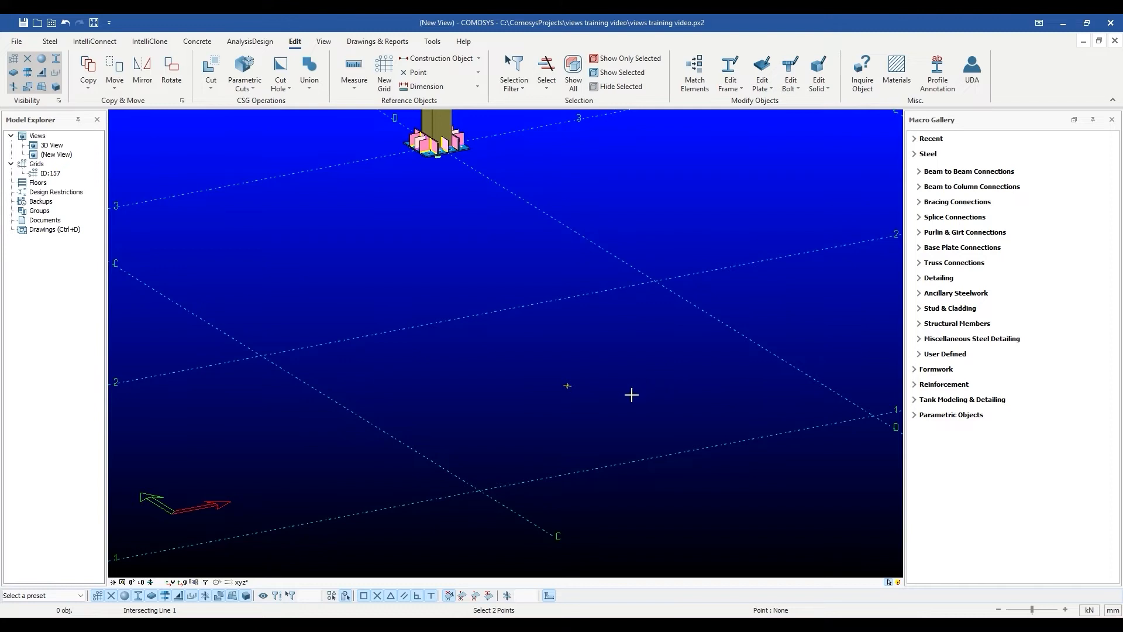
scroll(628, 393, "down", 3)
middle_click_drag(675, 369, 551, 371)
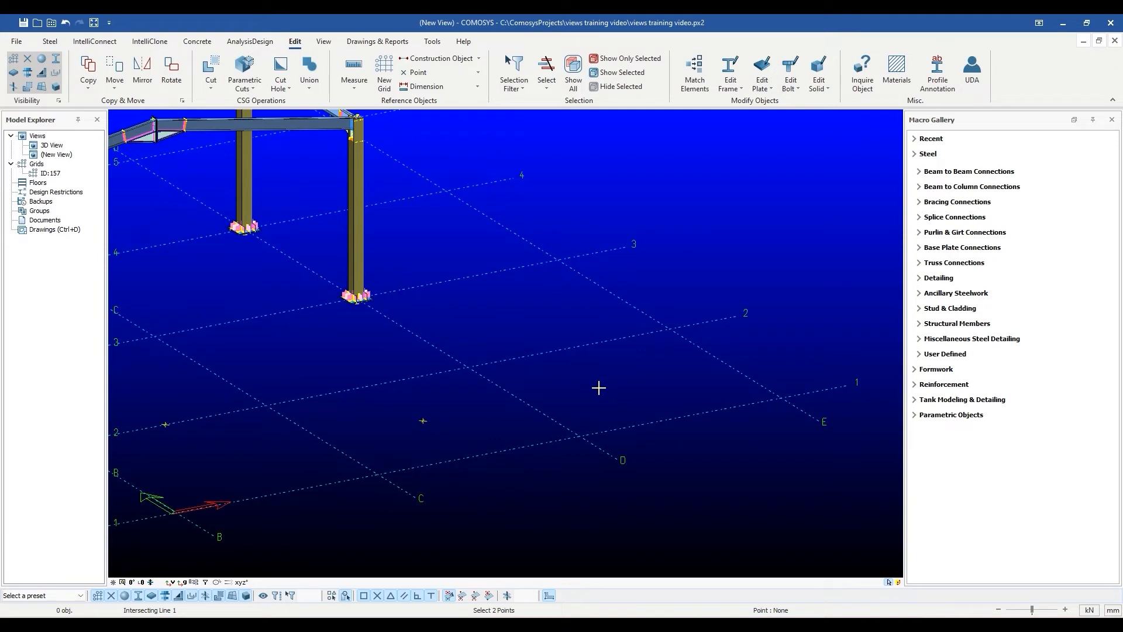
scroll(598, 387, "down", 3)
middle_click_drag(599, 386, 685, 389)
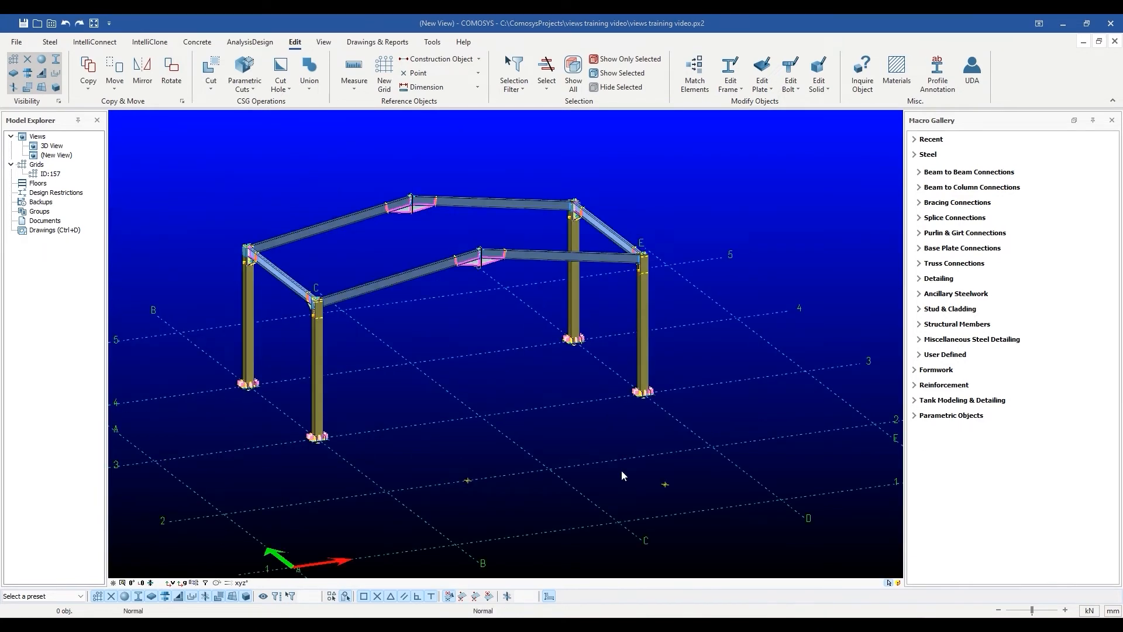
Create 3 dividing points along the grid line 3 rafter, from the top of column B-3 to the ridge
left_click(475, 73)
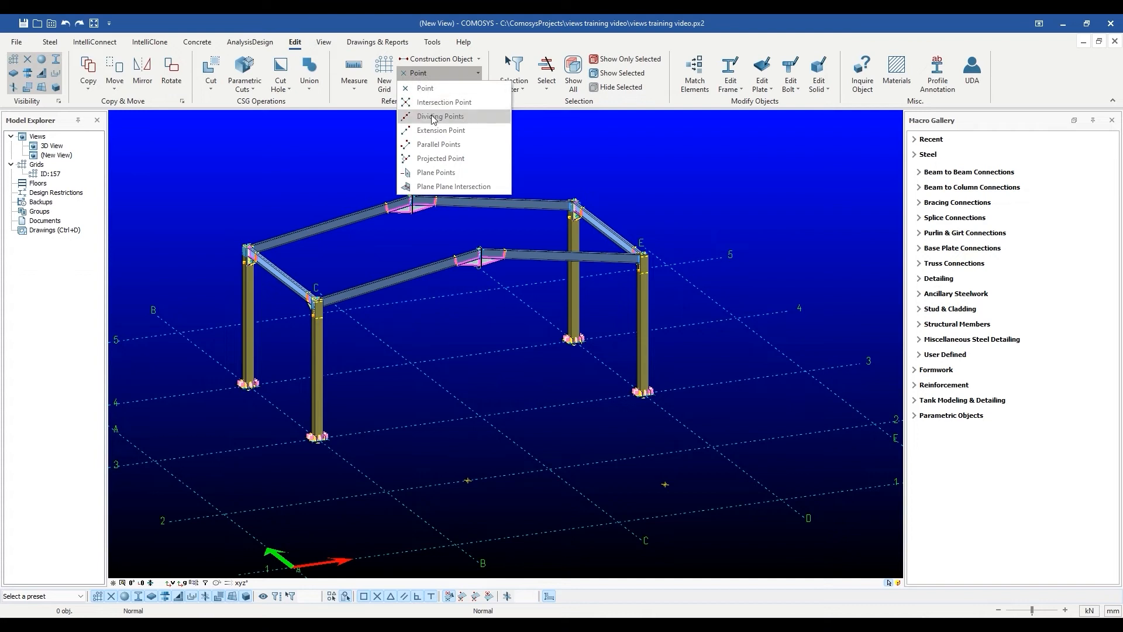
left_click(479, 116)
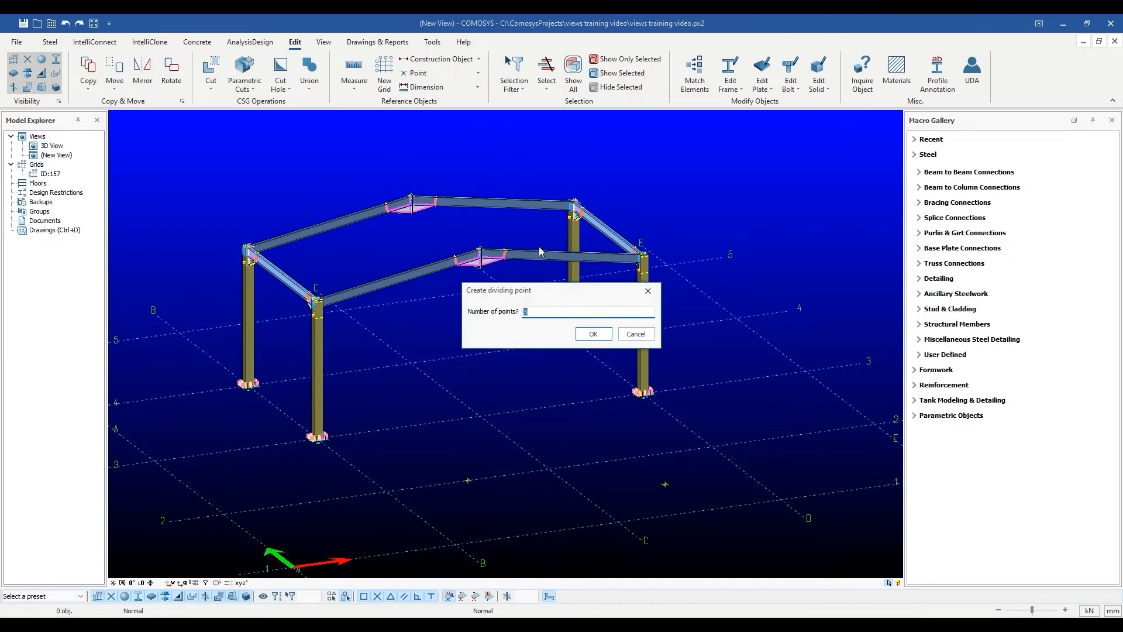
key("BackSpace")
left_click(593, 333)
scroll(316, 301, "up", 3)
scroll(316, 303, "up", 2)
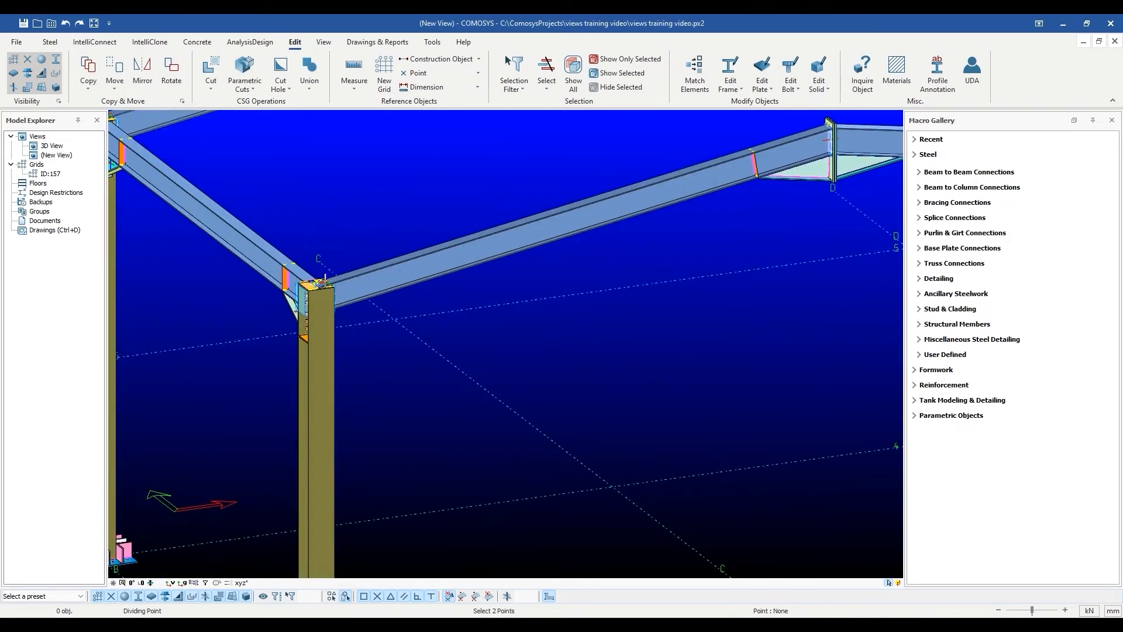
scroll(415, 252, "down", 5)
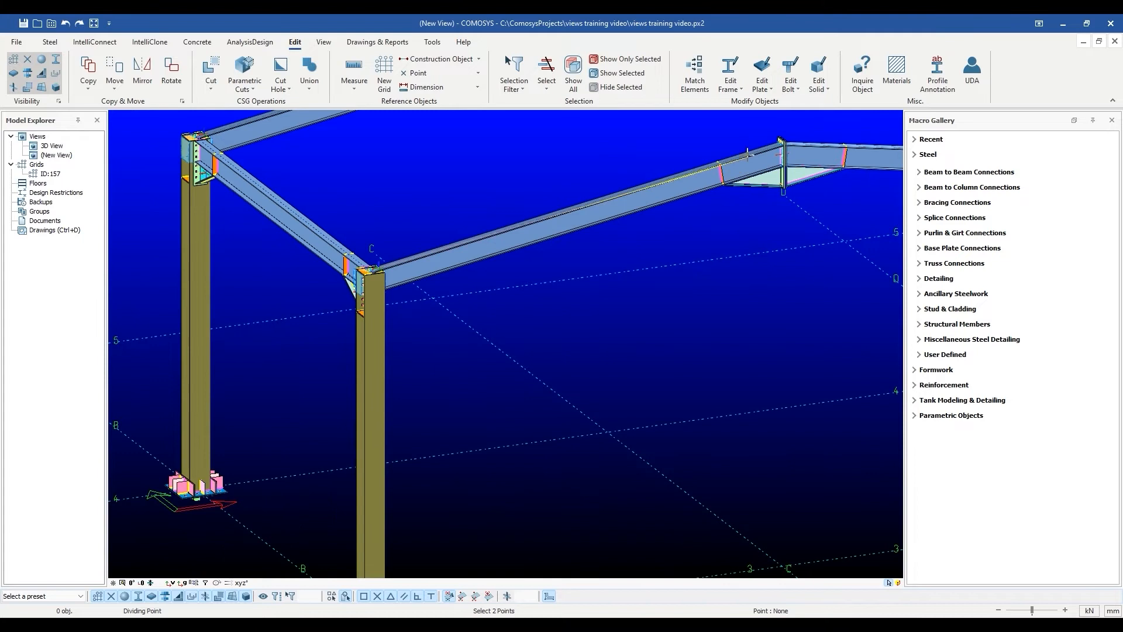
scroll(760, 142, "up", 4)
scroll(780, 143, "up", 1)
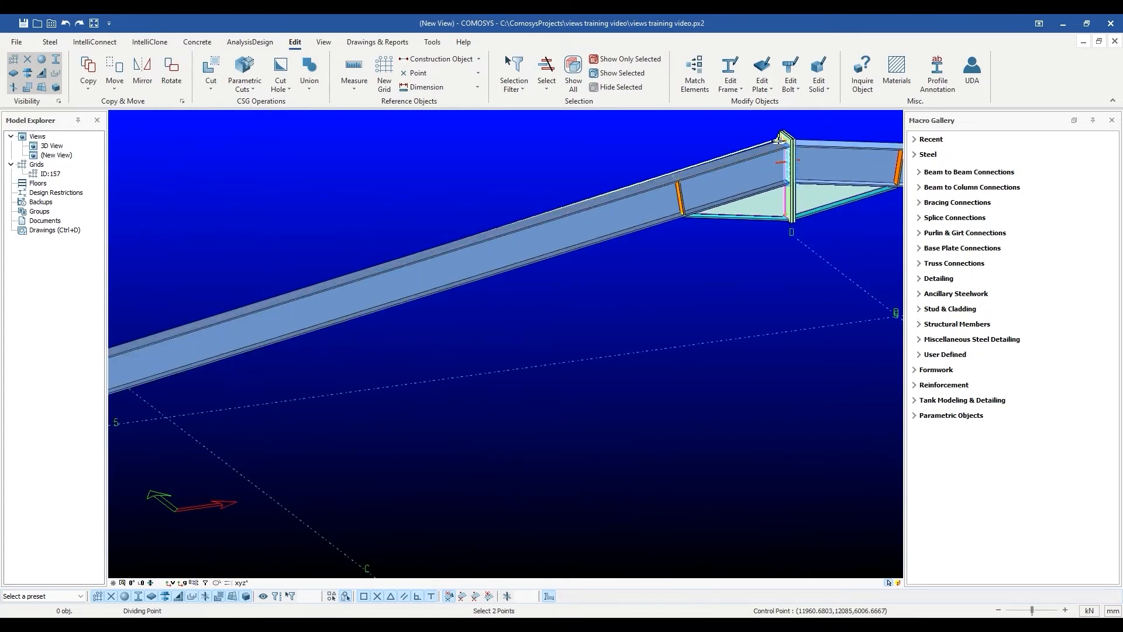
scroll(437, 334, "down", 2)
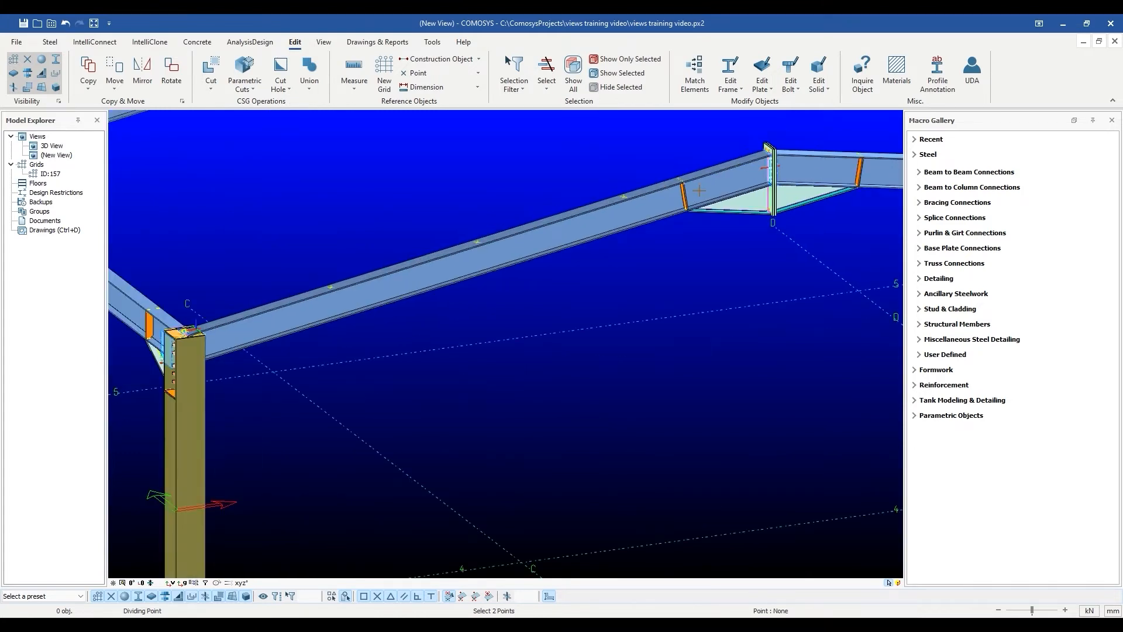
key("Escape")
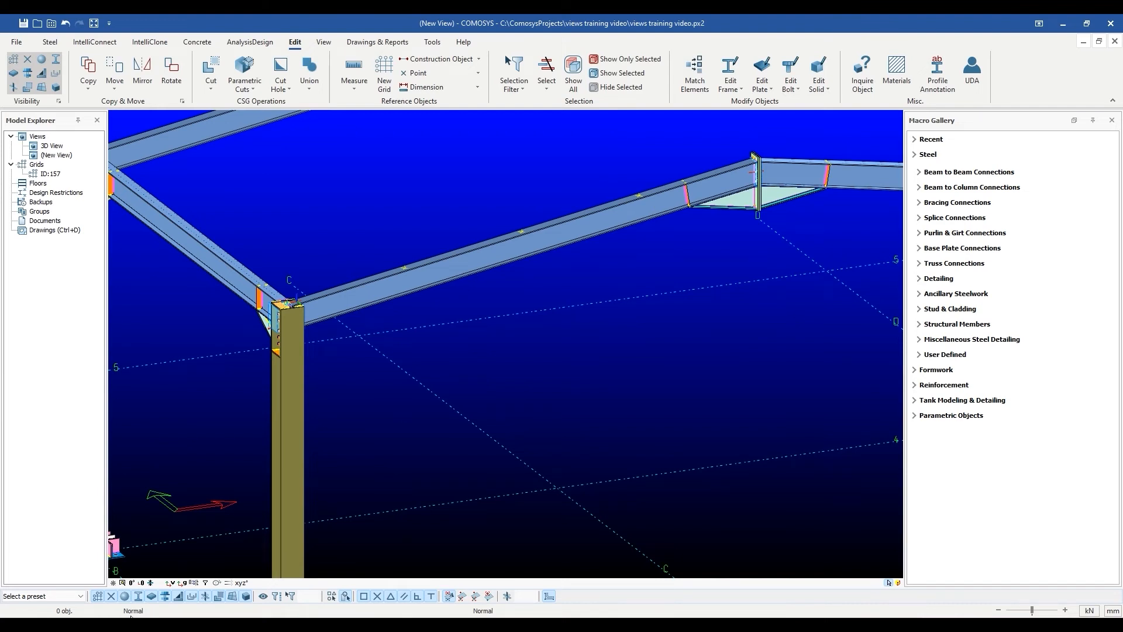
left_click(141, 583)
scroll(404, 374, "down", 1)
middle_click_drag(409, 402, 419, 371)
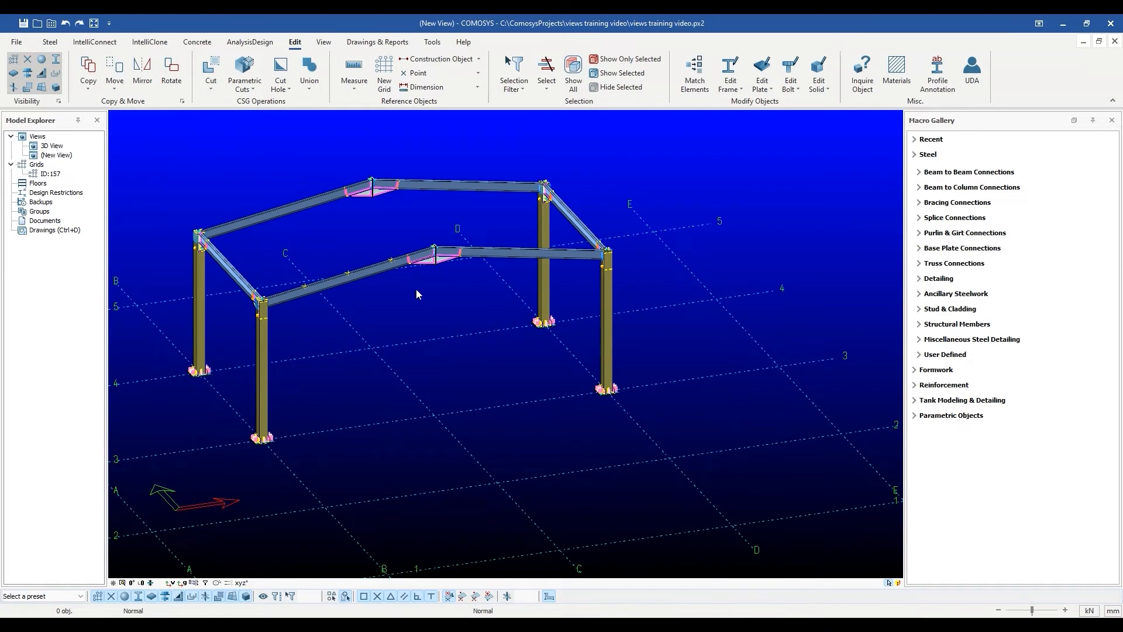
Create 5 dividing points along grid line 2 between grid points C-2 and D-2
left_click(465, 74)
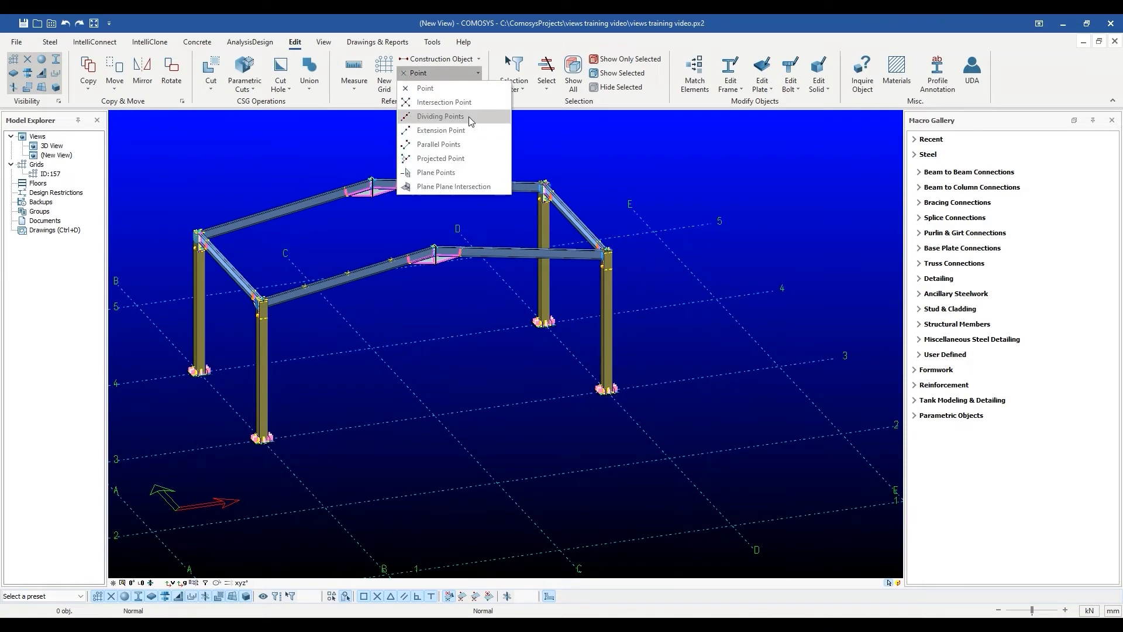
left_click(475, 72)
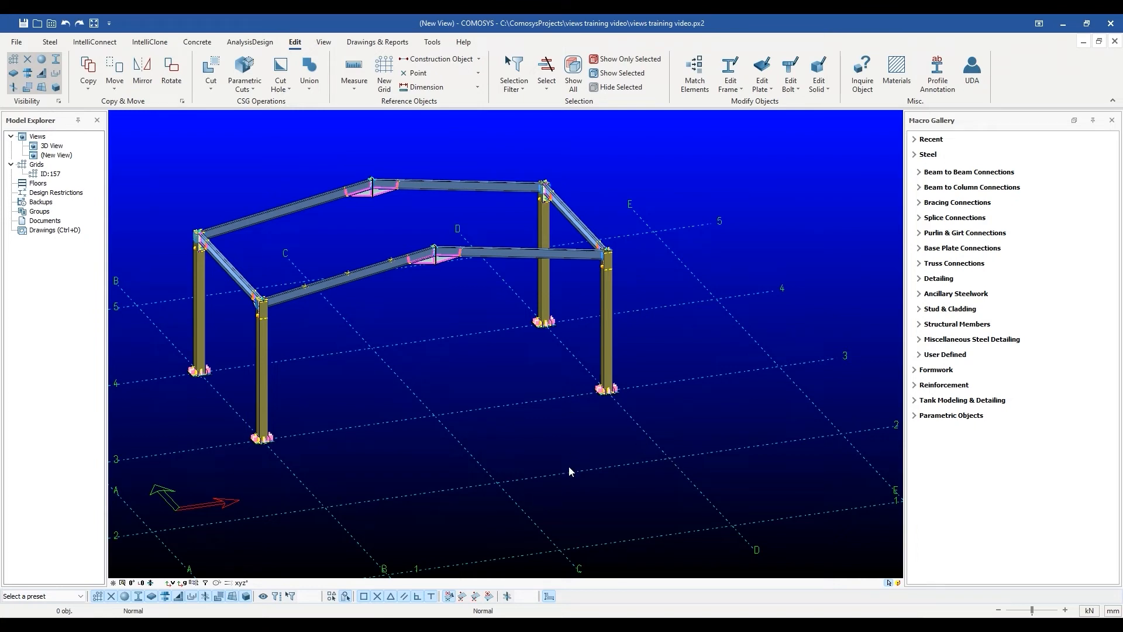
left_click(460, 74)
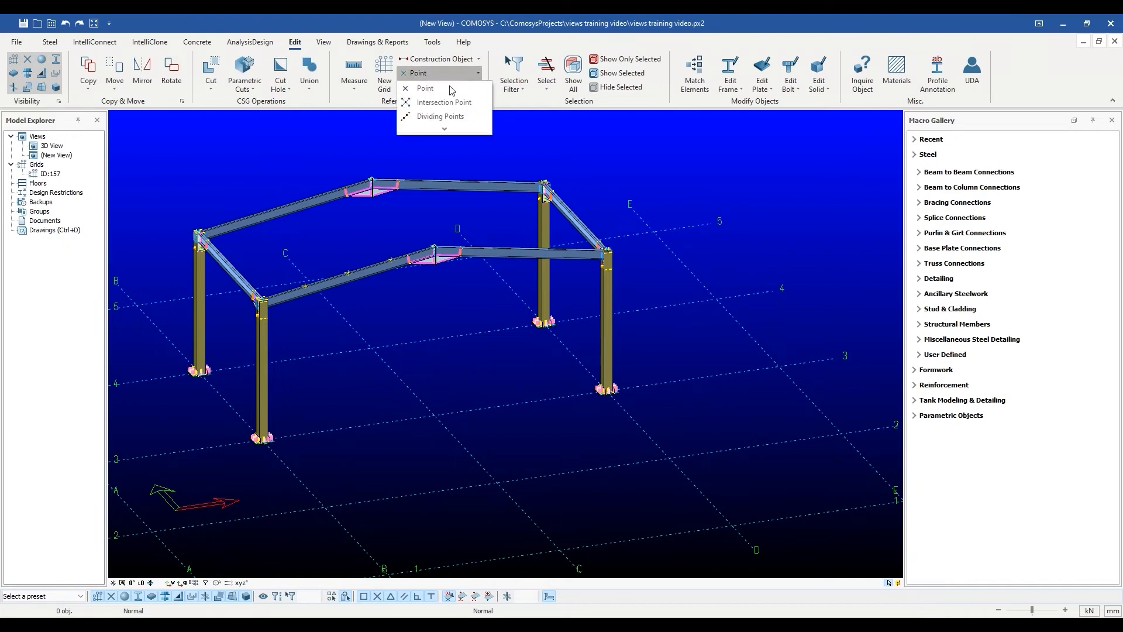
left_click(452, 119)
left_click(474, 76)
left_click(444, 129)
left_click(446, 115)
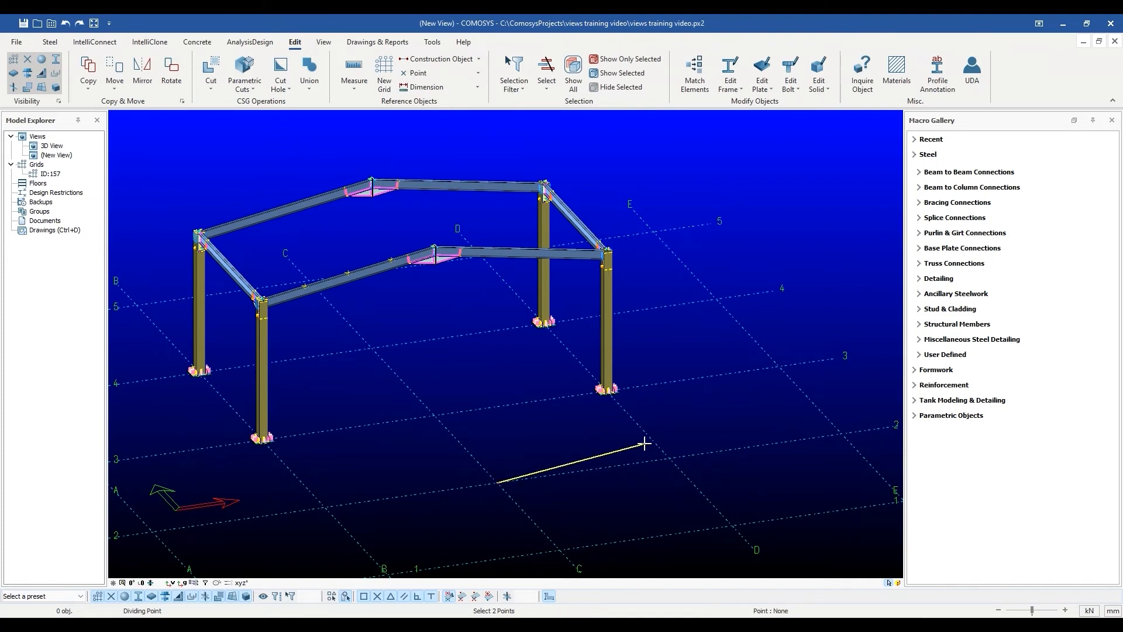
left_click(665, 457)
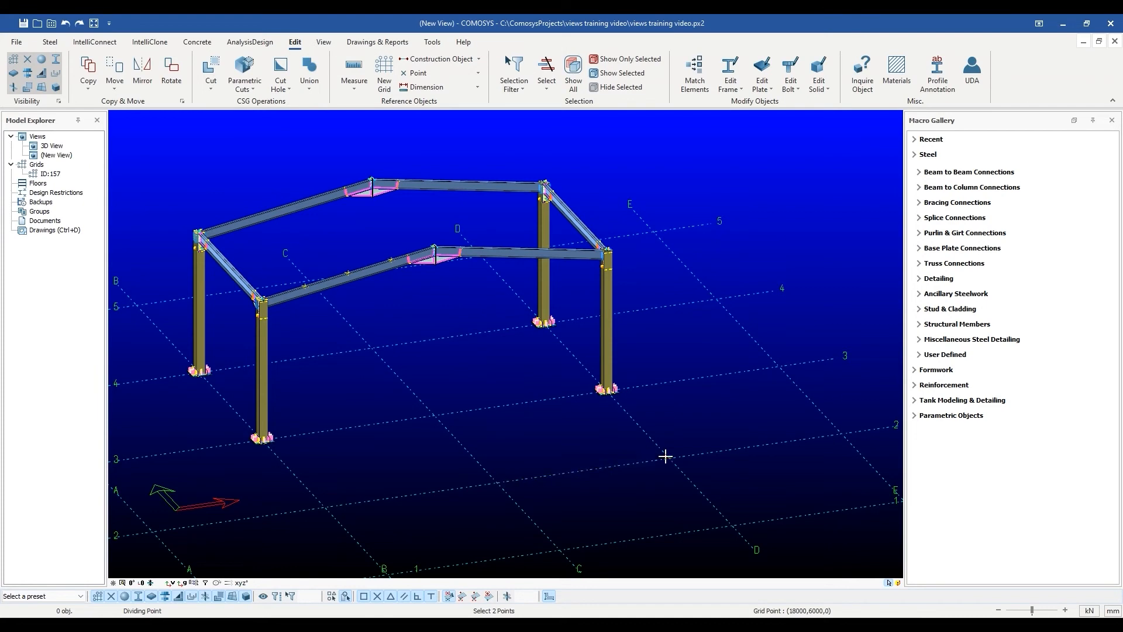
scroll(547, 489, "up", 5)
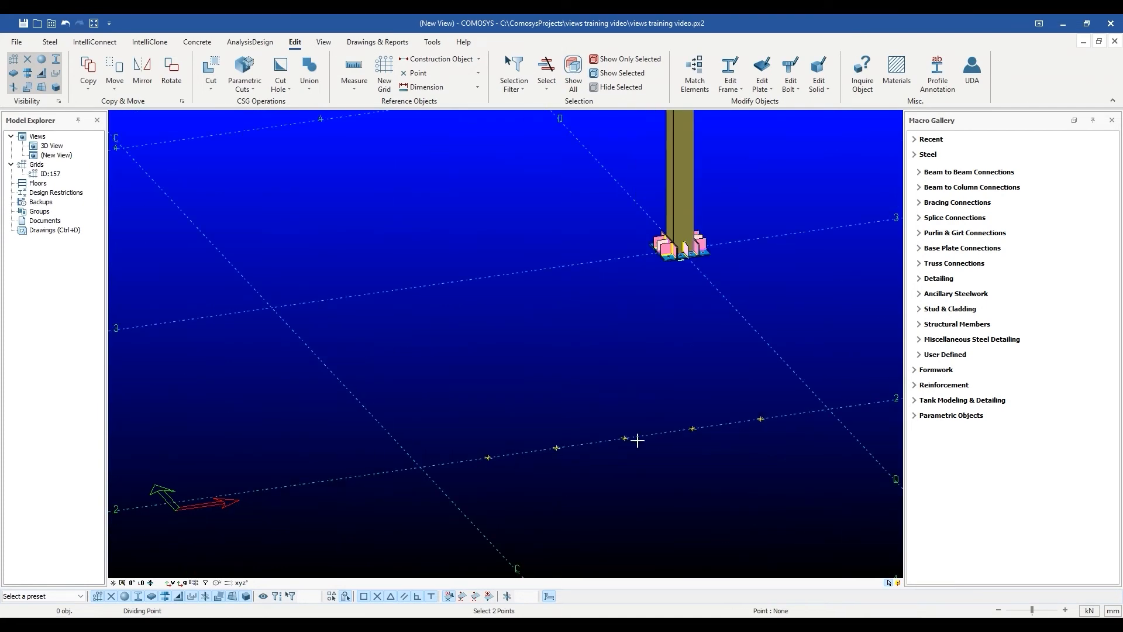
key("Escape")
Create 6 dividing points along the grid line 3 rafter, from the ridge to the top of column D-3
left_click(479, 72)
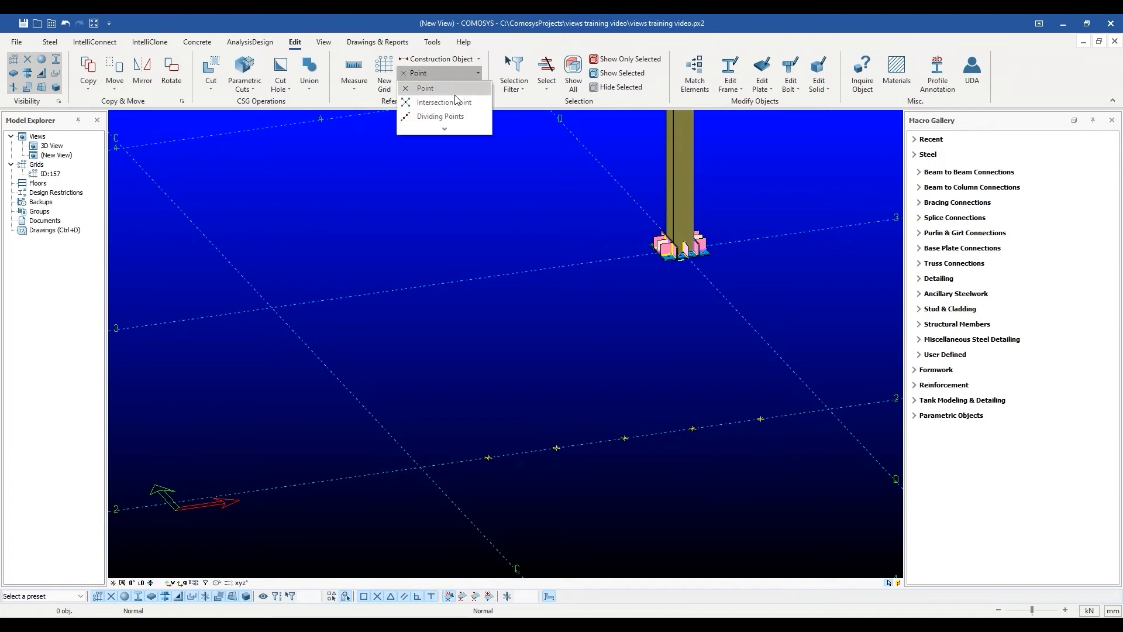
left_click(447, 117)
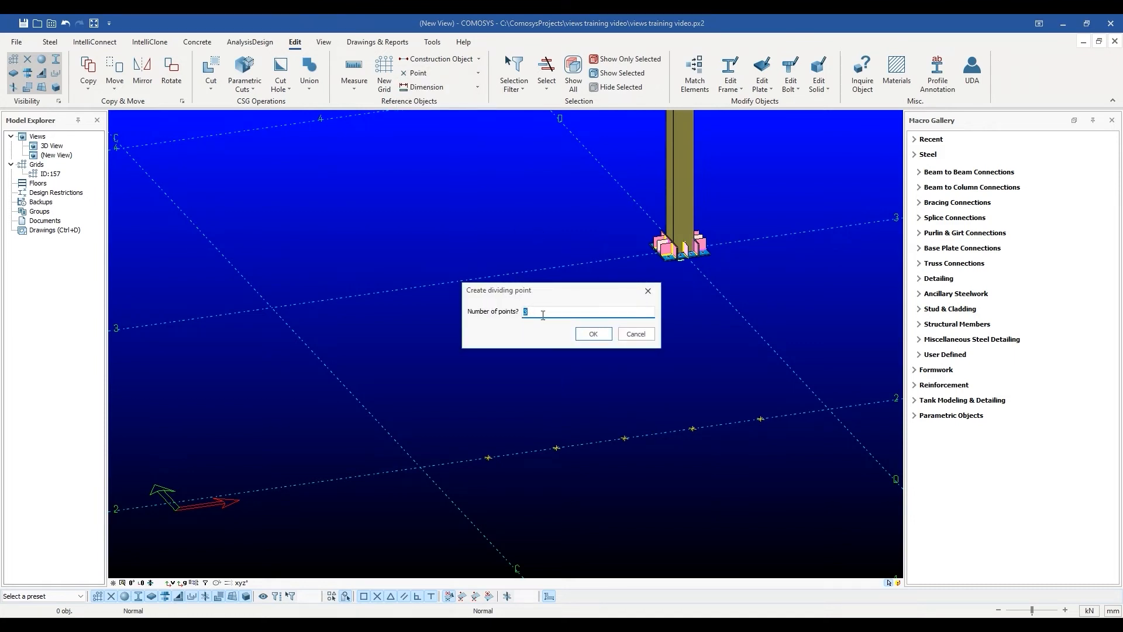
left_click(646, 295)
middle_click_drag(675, 381, 644, 400)
scroll(654, 394, "down", 2)
scroll(482, 266, "up", 5)
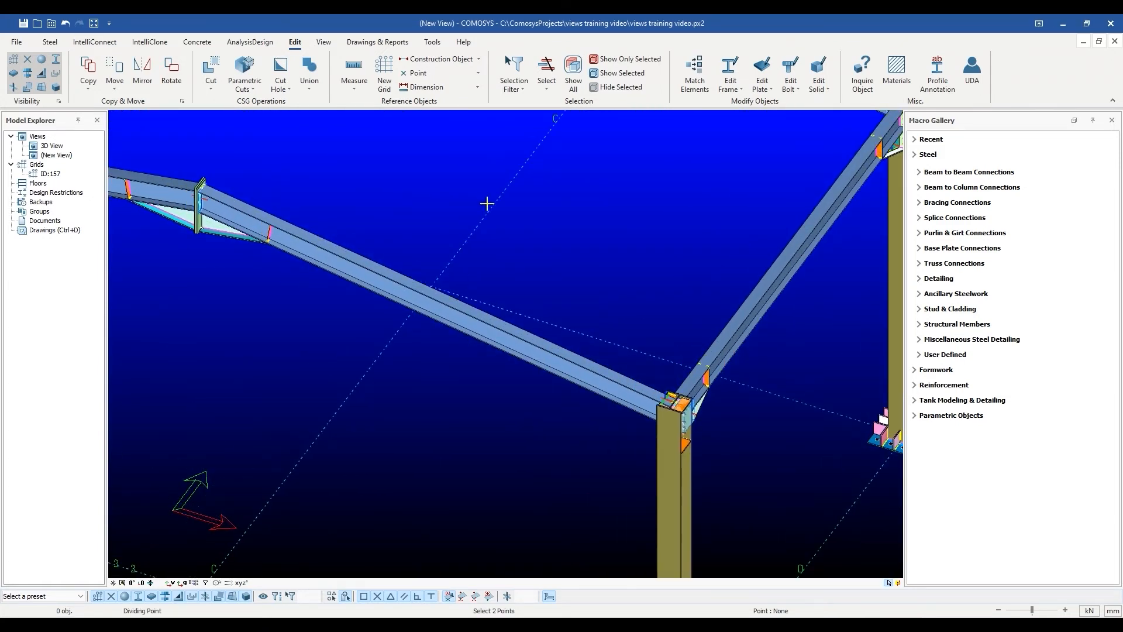
left_click(200, 182)
left_click(673, 402)
mouse_move(530, 410)
middle_mouse_down()
mouse_move(511, 427)
mouse_move(528, 418)
middle_mouse_up()
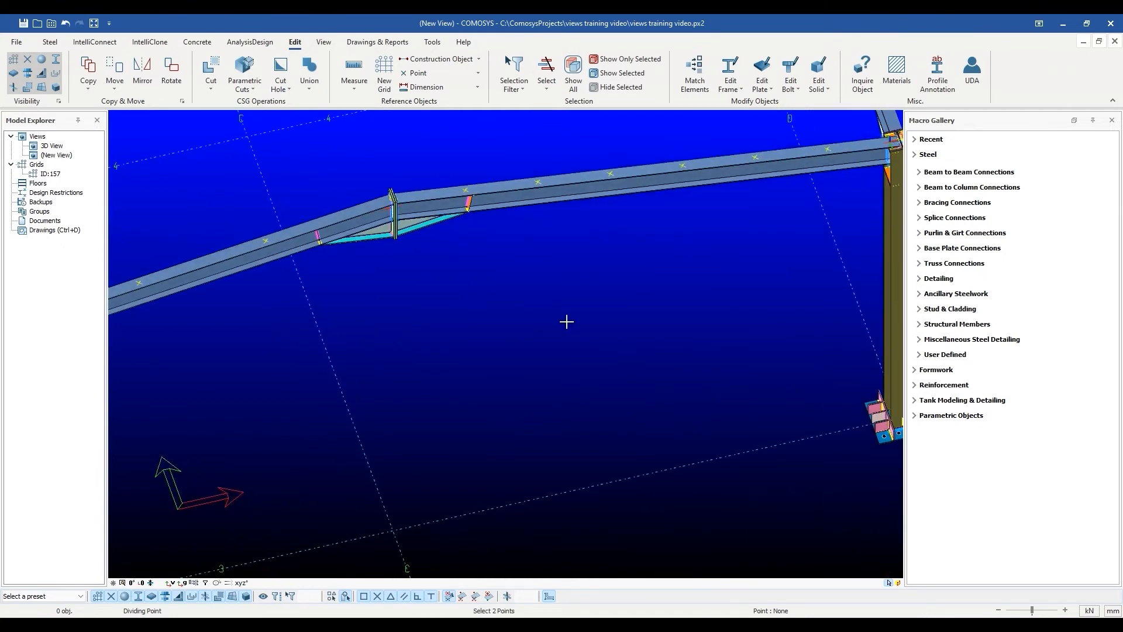
scroll(584, 369, "down", 1)
middle_click_drag(622, 422, 632, 388)
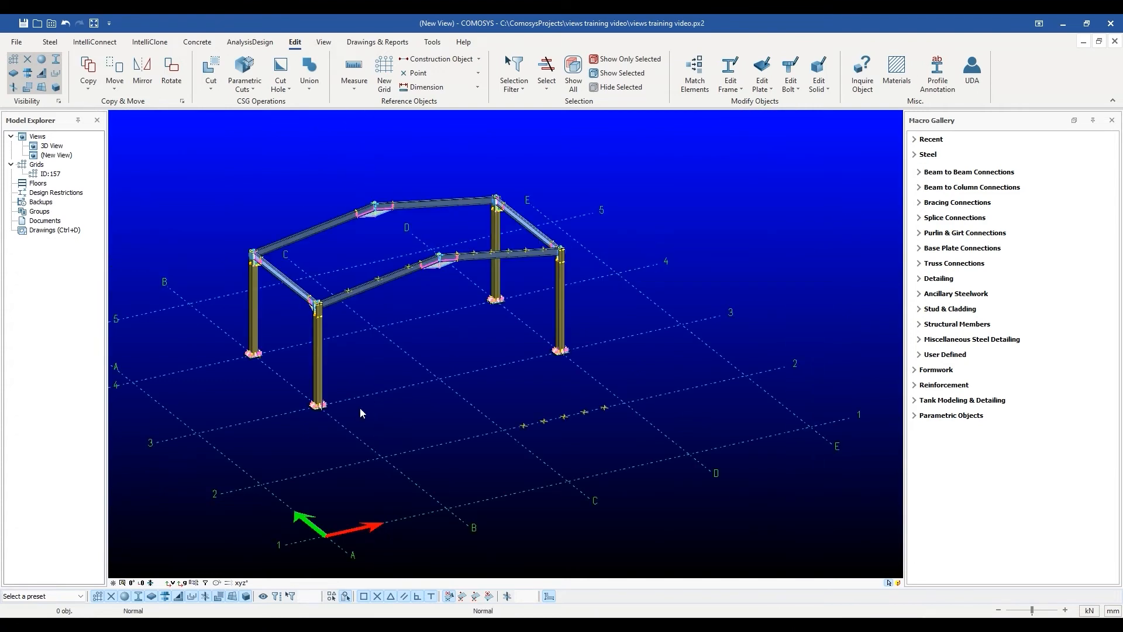
Create an extension point on grid line B just beyond B-2, extending the line picked from grid point B-1 to B-2
left_click(478, 72)
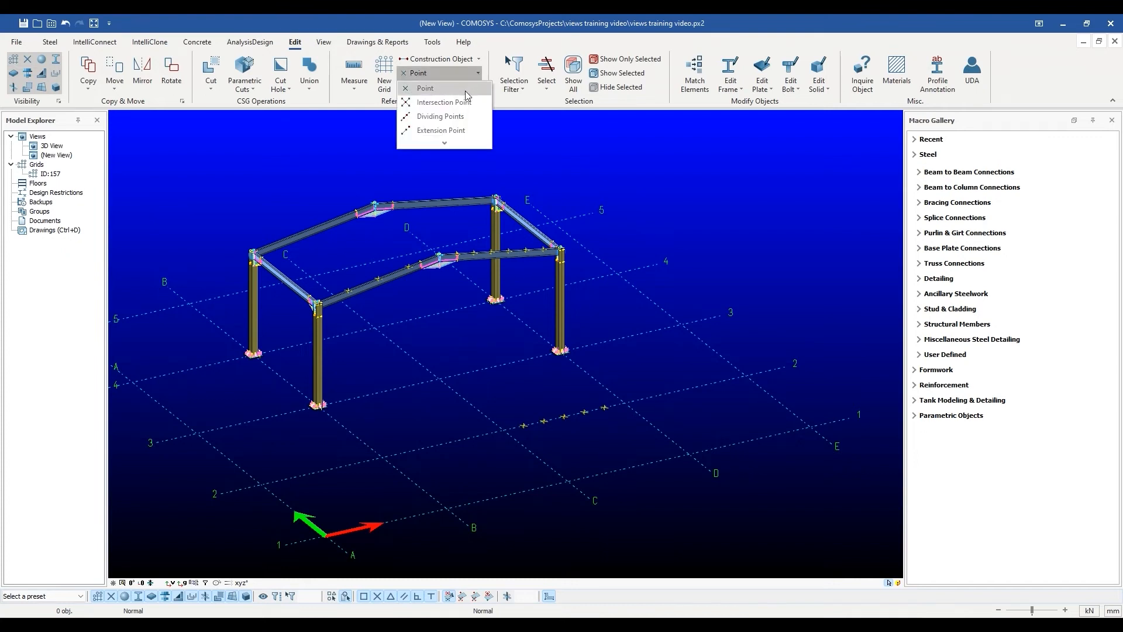
left_click(446, 131)
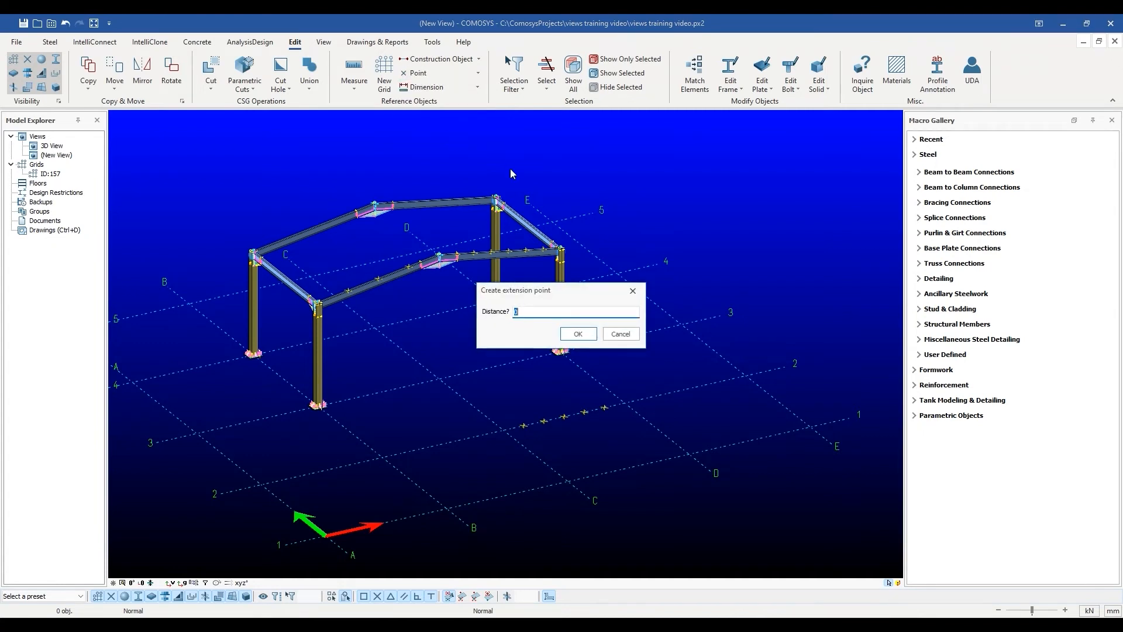
key("BackSpace")
left_click(579, 334)
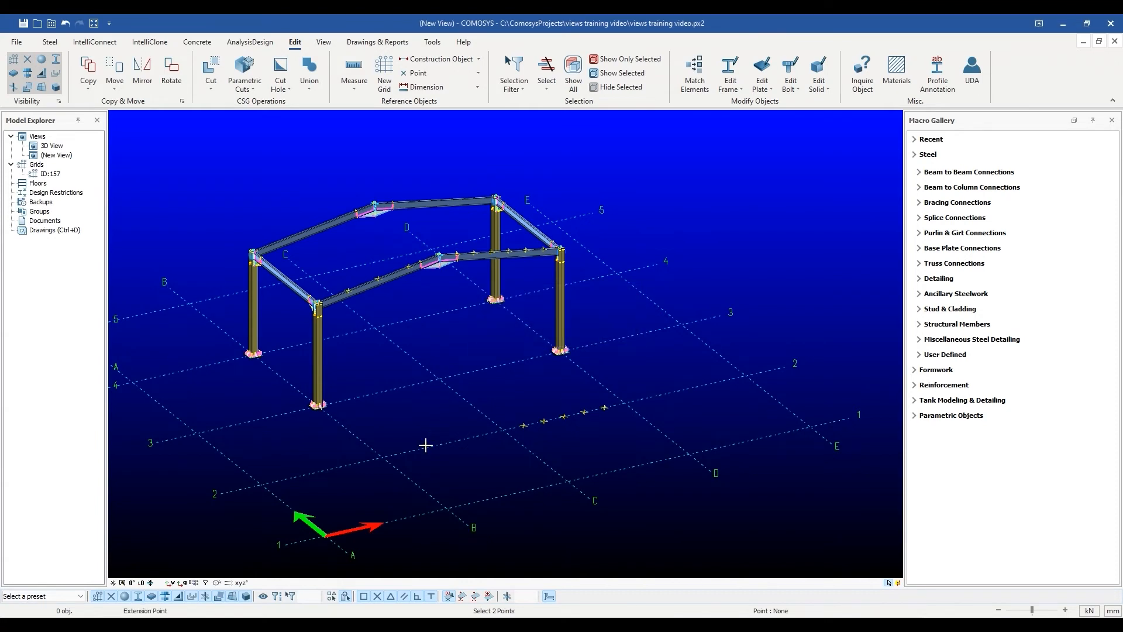
left_click(446, 508)
left_click(382, 455)
scroll(388, 459, "up", 5)
middle_click_drag(376, 455, 357, 368)
key("Escape")
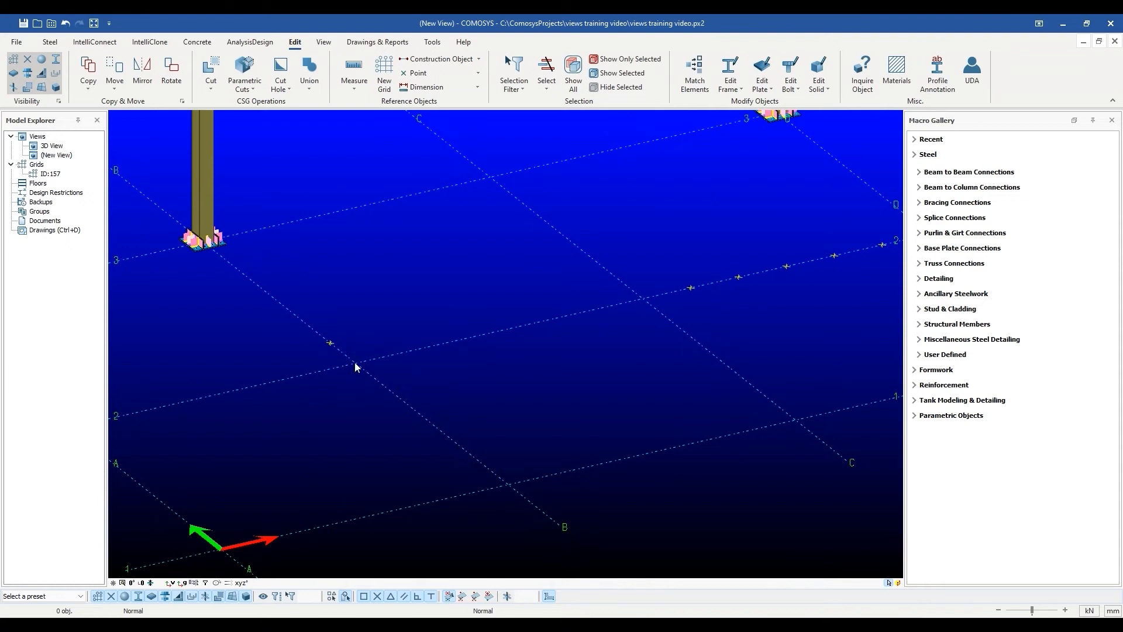
scroll(355, 363, "down", 2)
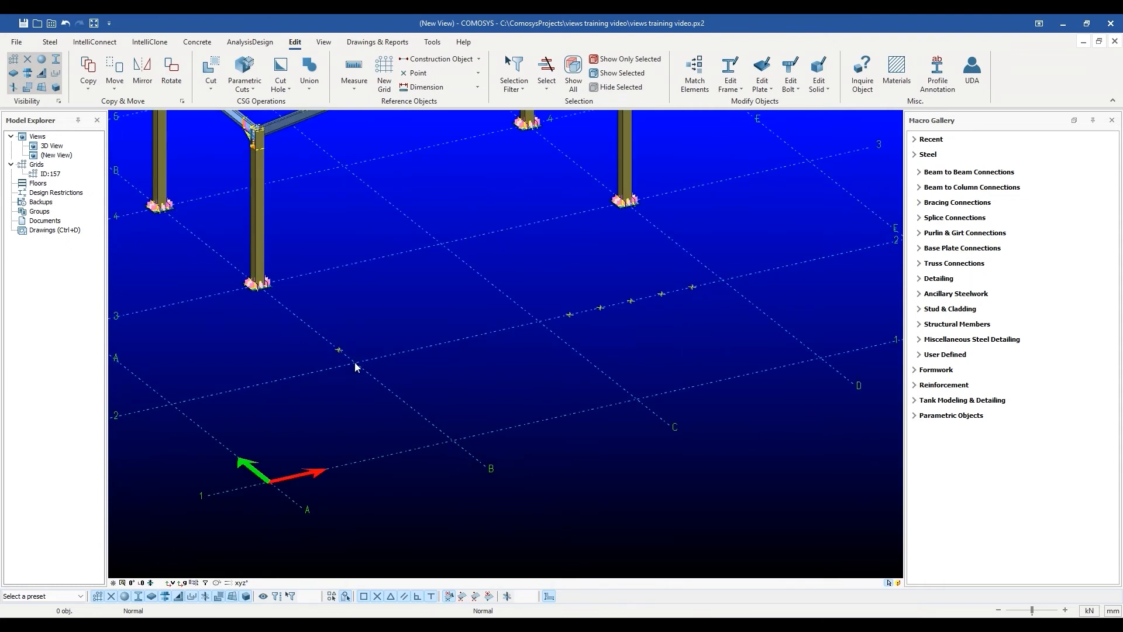
middle_click_drag(355, 362, 347, 394)
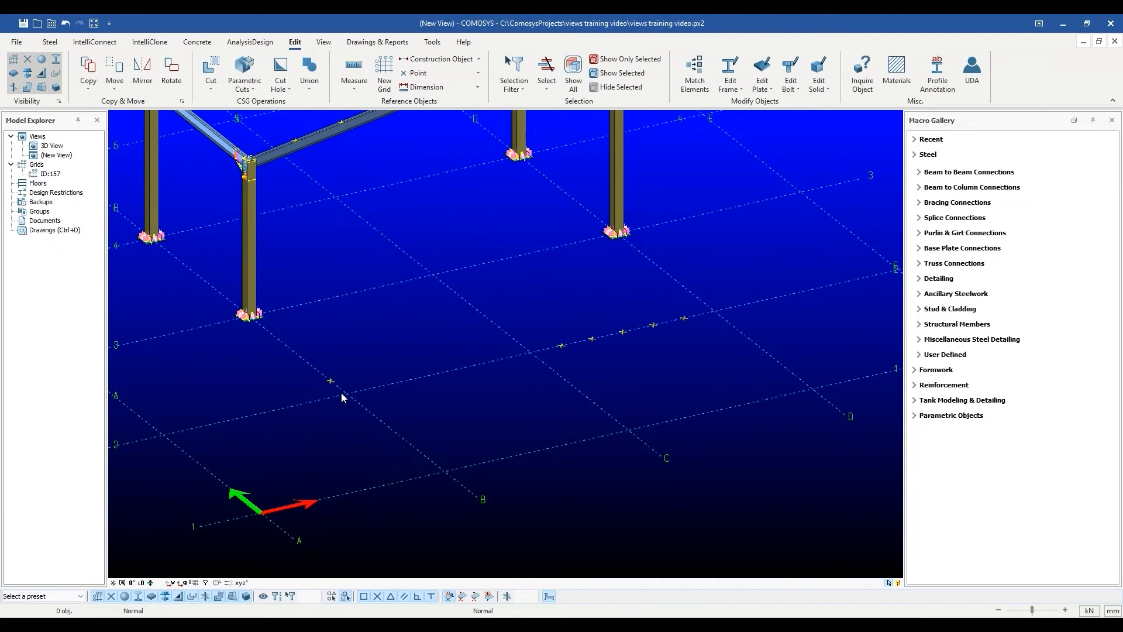
scroll(328, 386, "up", 3)
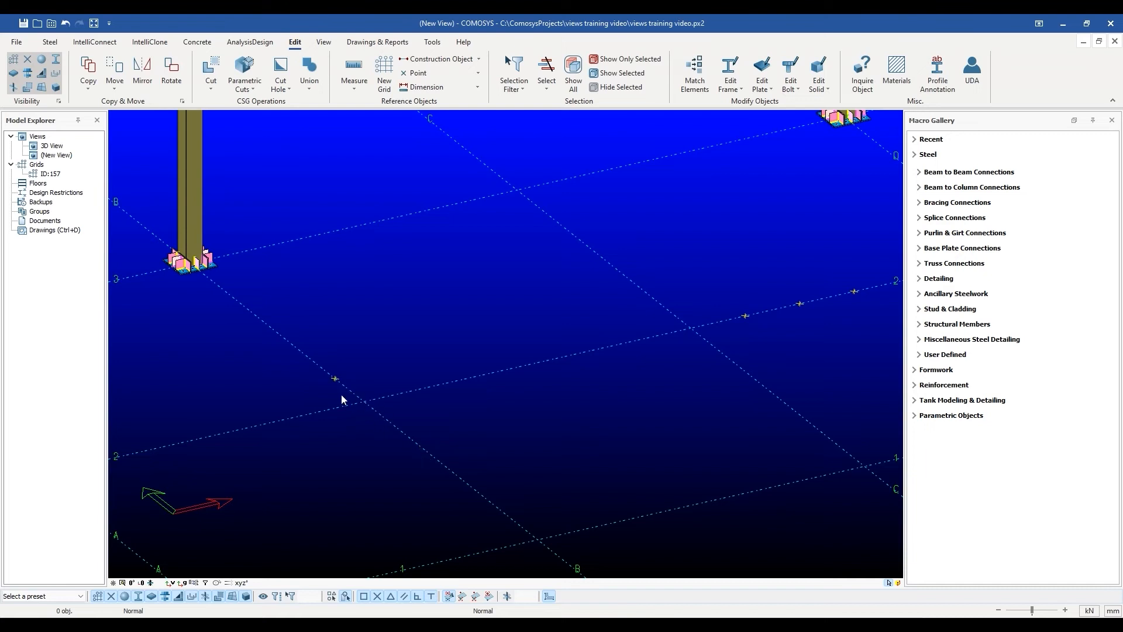
Create an extension point with a negative distance on grid line B, using grid point B-2 and the existing extension point
left_click(464, 74)
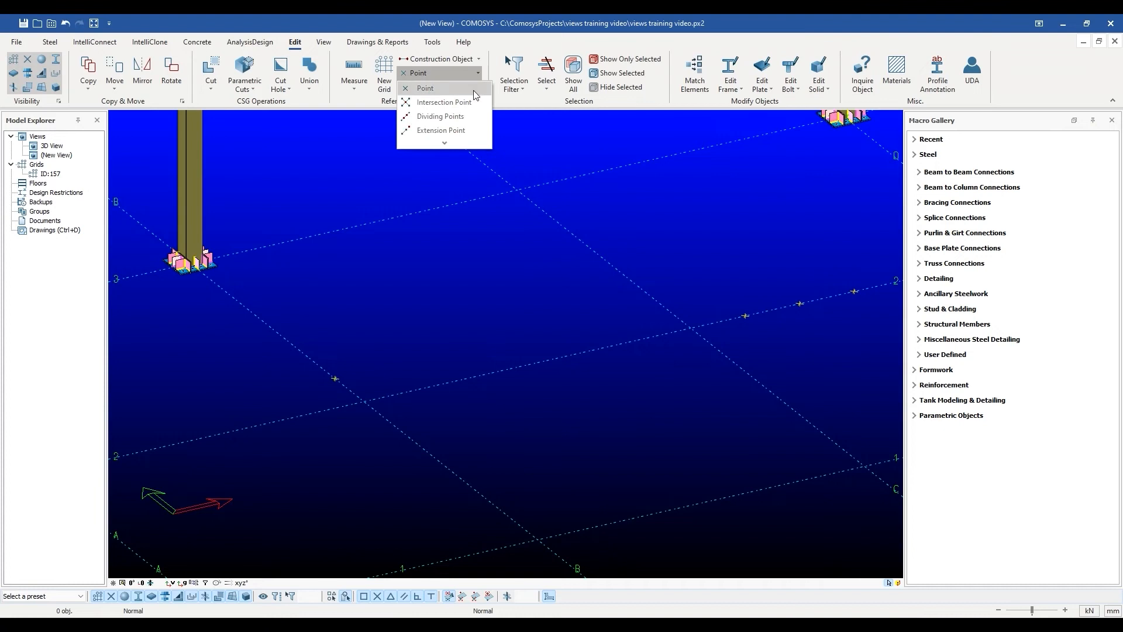
left_click(466, 131)
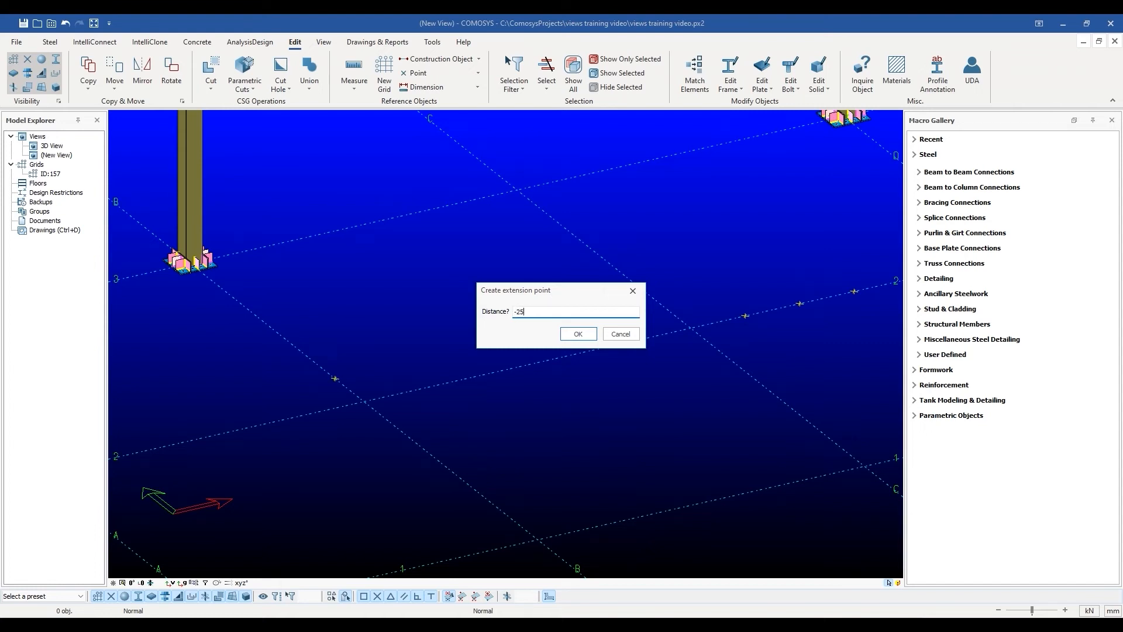
left_click(573, 334)
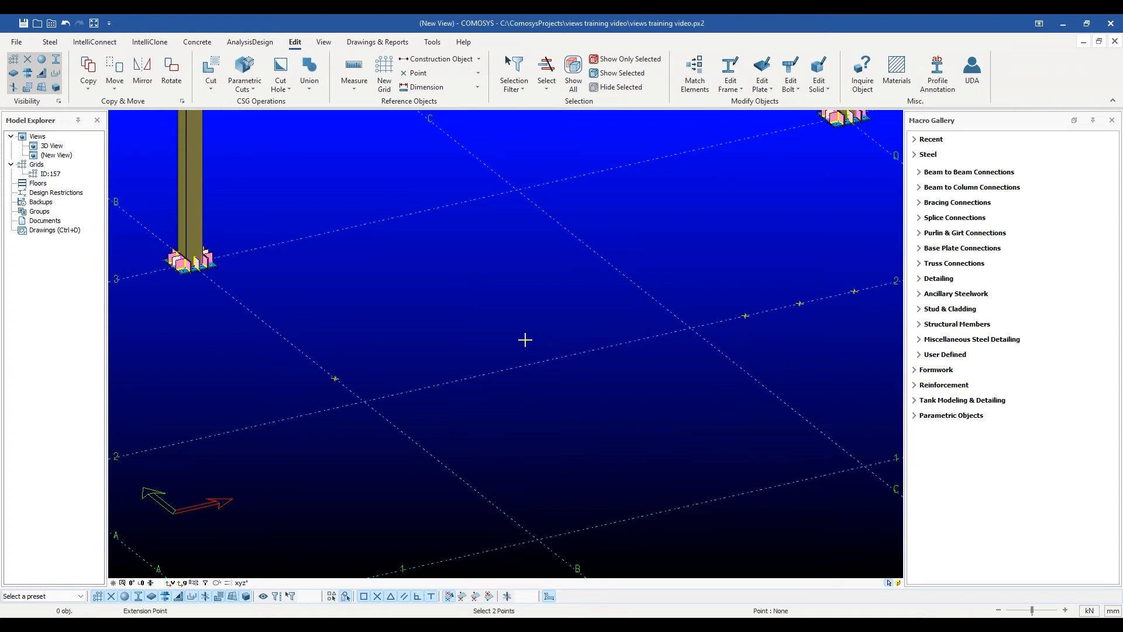
left_click(358, 387)
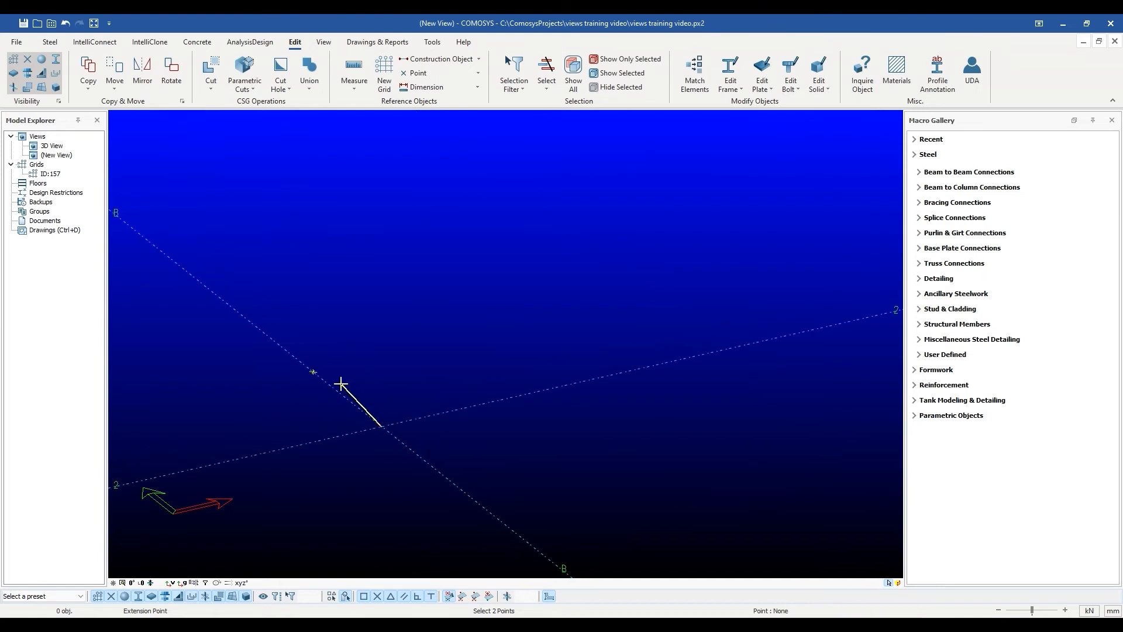
left_click(313, 372)
scroll(323, 380, "up", 5)
scroll(297, 374, "up", 4)
scroll(316, 371, "down", 3)
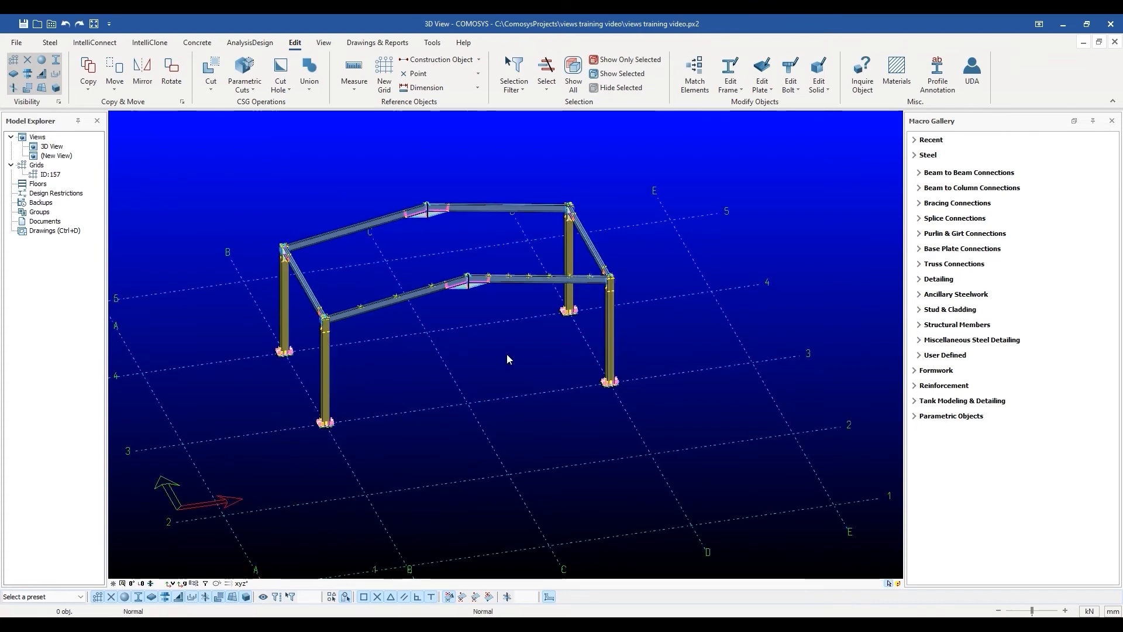
Create parallel points offset from the grid line B segment between B-1 and B-2, on the side facing grid A
left_click(478, 73)
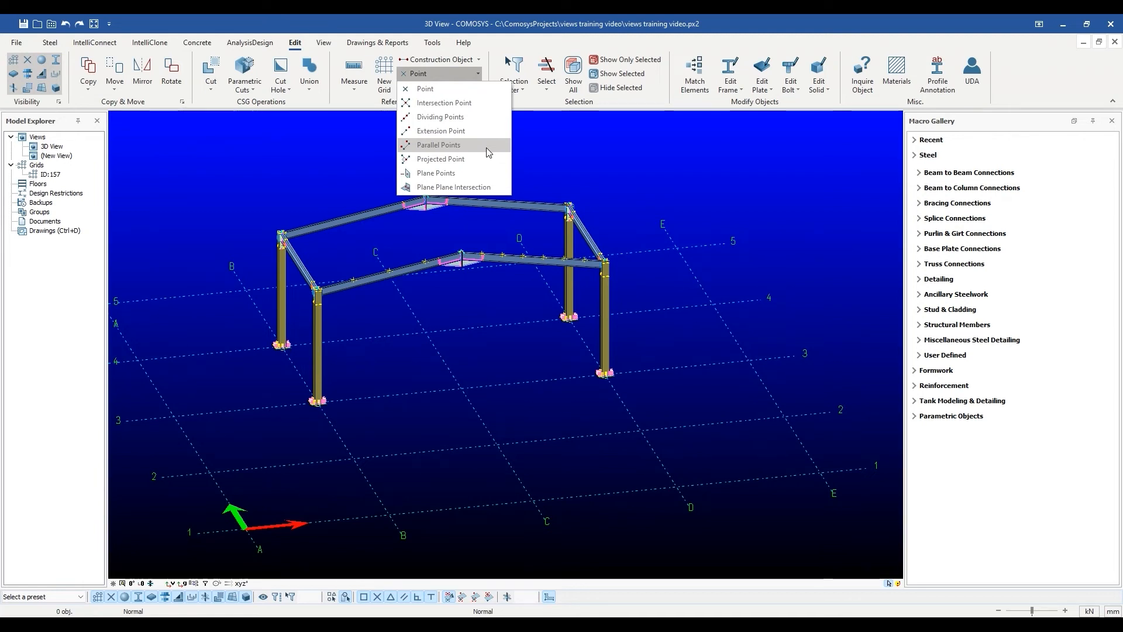
left_click(486, 145)
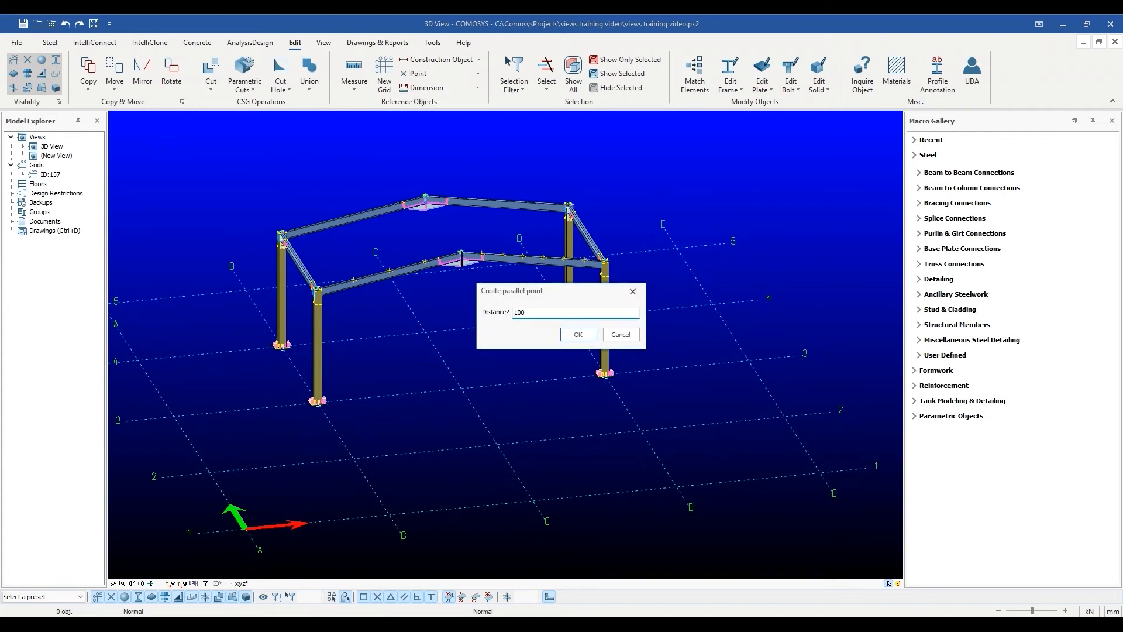
left_click(578, 335)
left_click(389, 514)
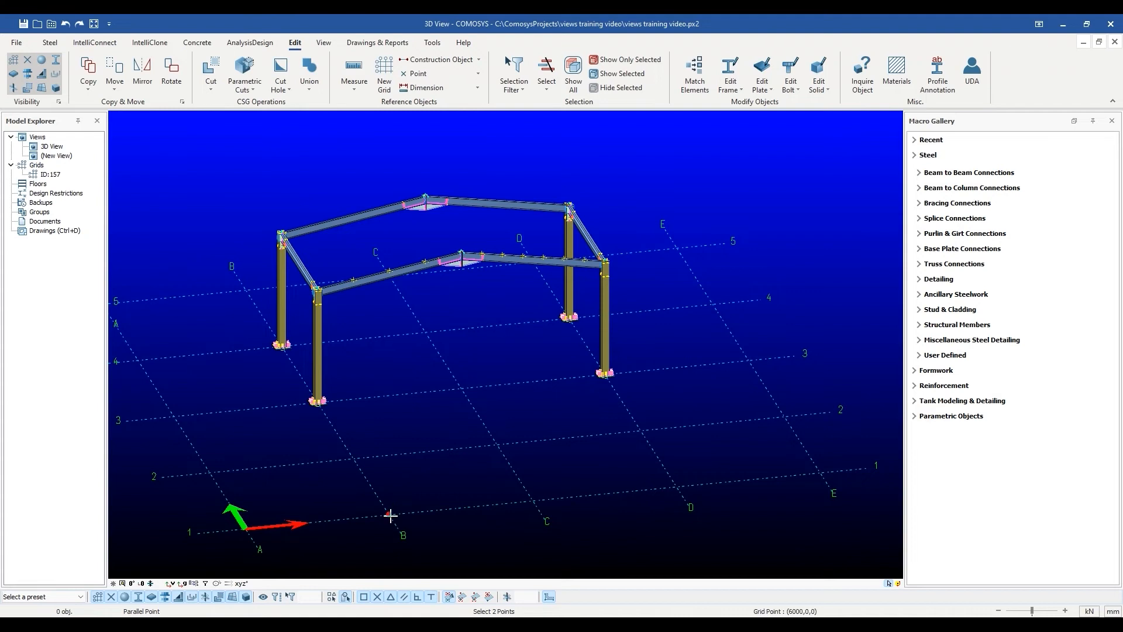
left_click(351, 456)
scroll(371, 509, "up", 3)
scroll(372, 509, "down", 3)
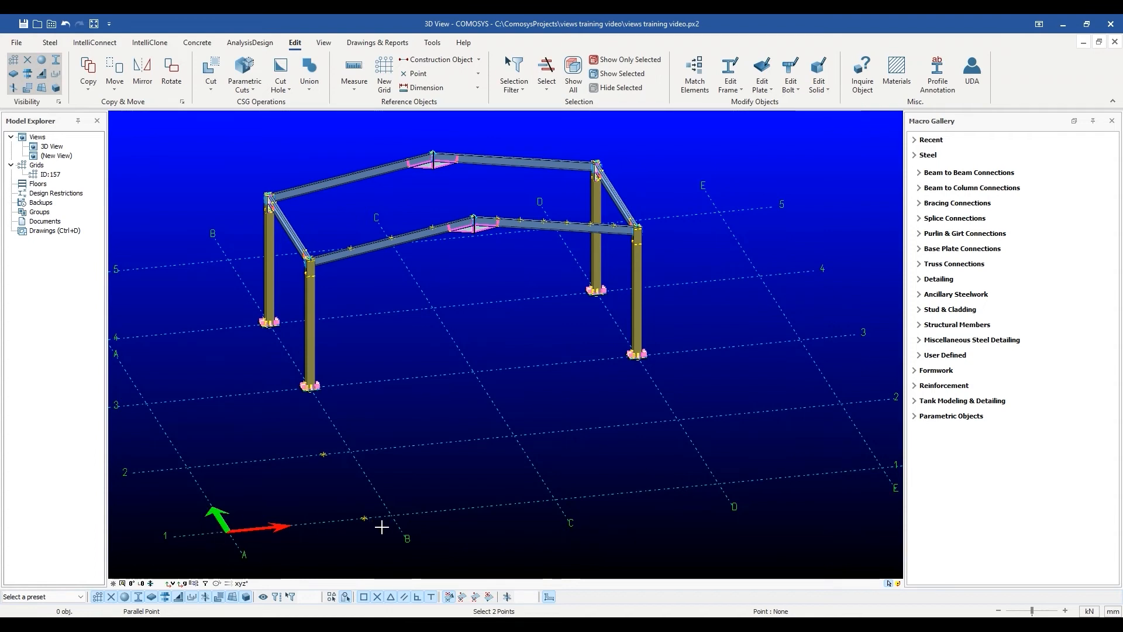
Create parallel points on both sides of grid line C, picking C-1 to C-2 and the reverse direction, C-2 to C-1
left_click(555, 499)
left_click(512, 433)
left_click(514, 434)
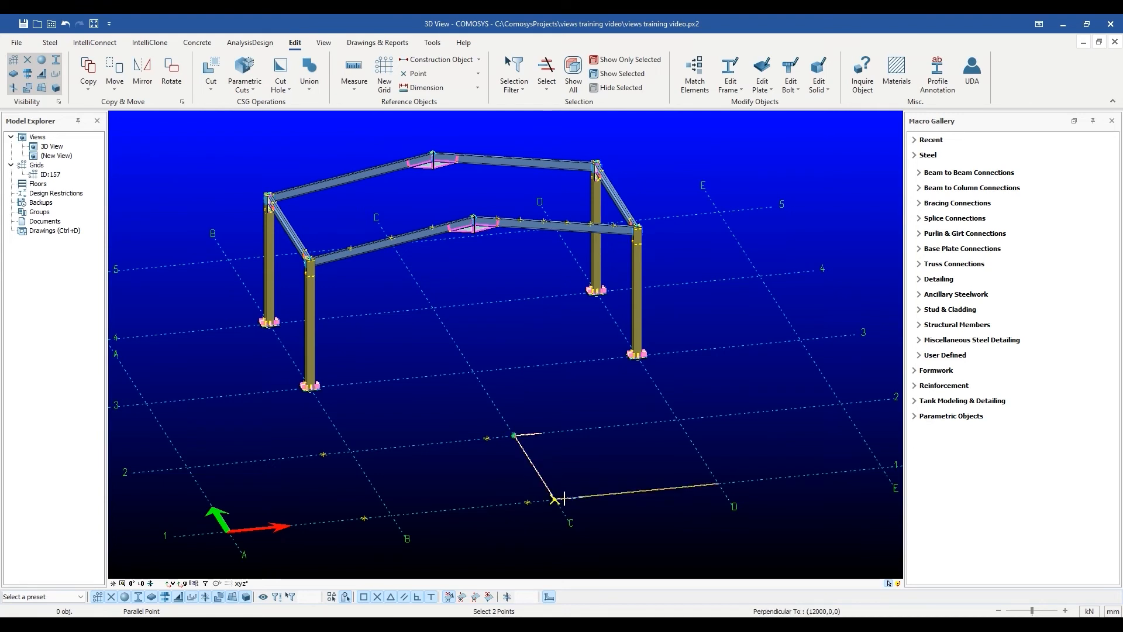
left_click(563, 498)
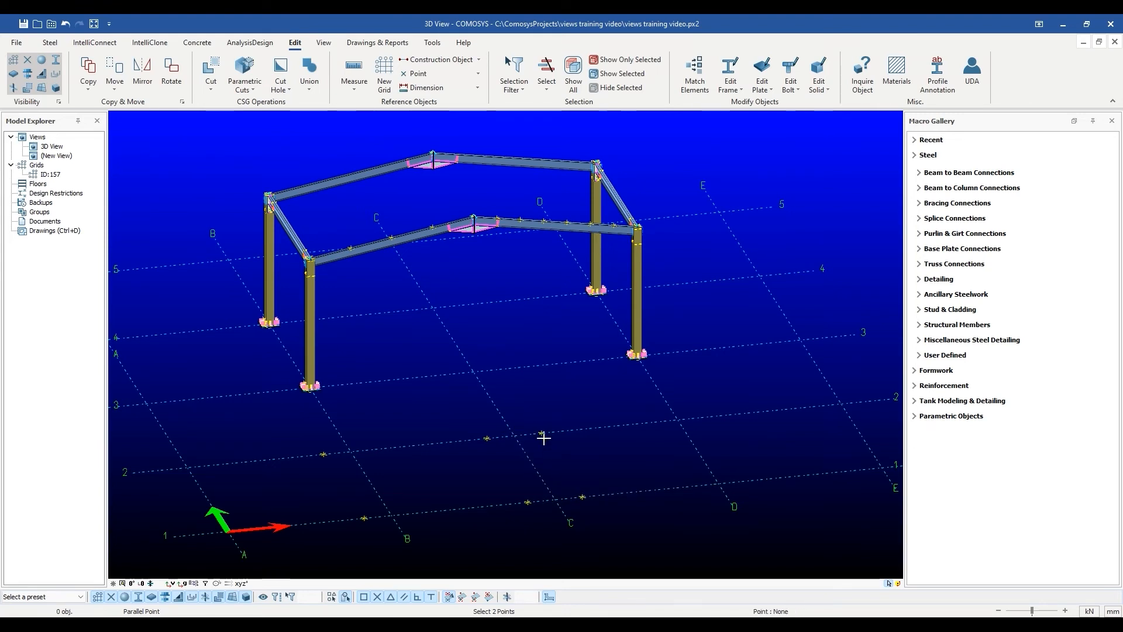
key("Escape")
Delete the six parallel points beside grid lines B and C
scroll(455, 441, "down", 2)
left_click_drag(296, 414, 627, 556)
key("Delete")
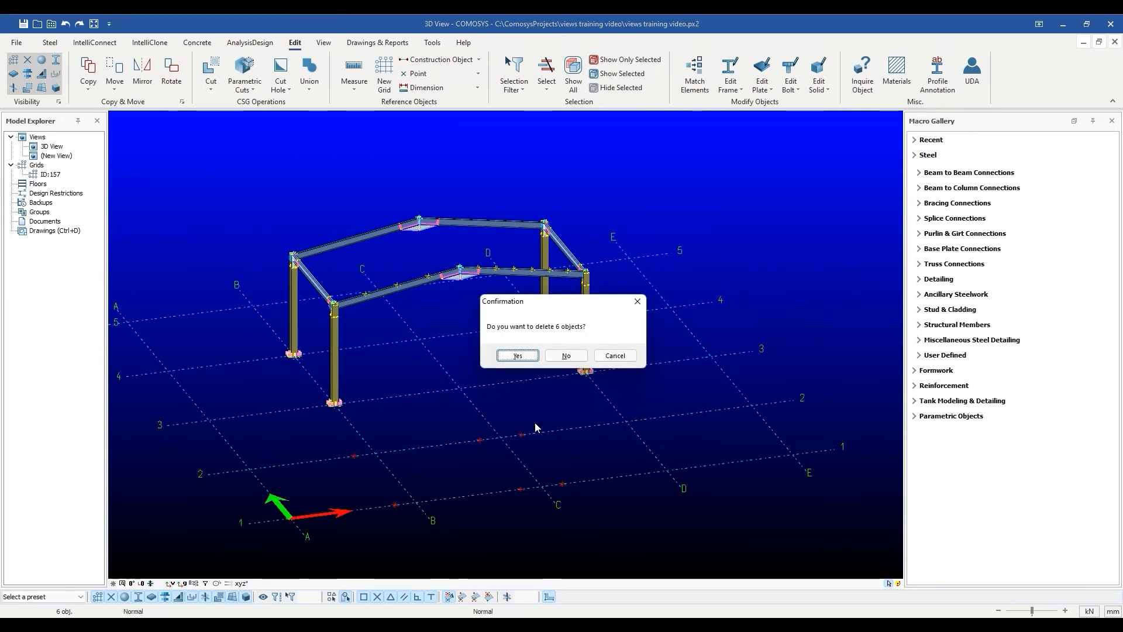
left_click(518, 355)
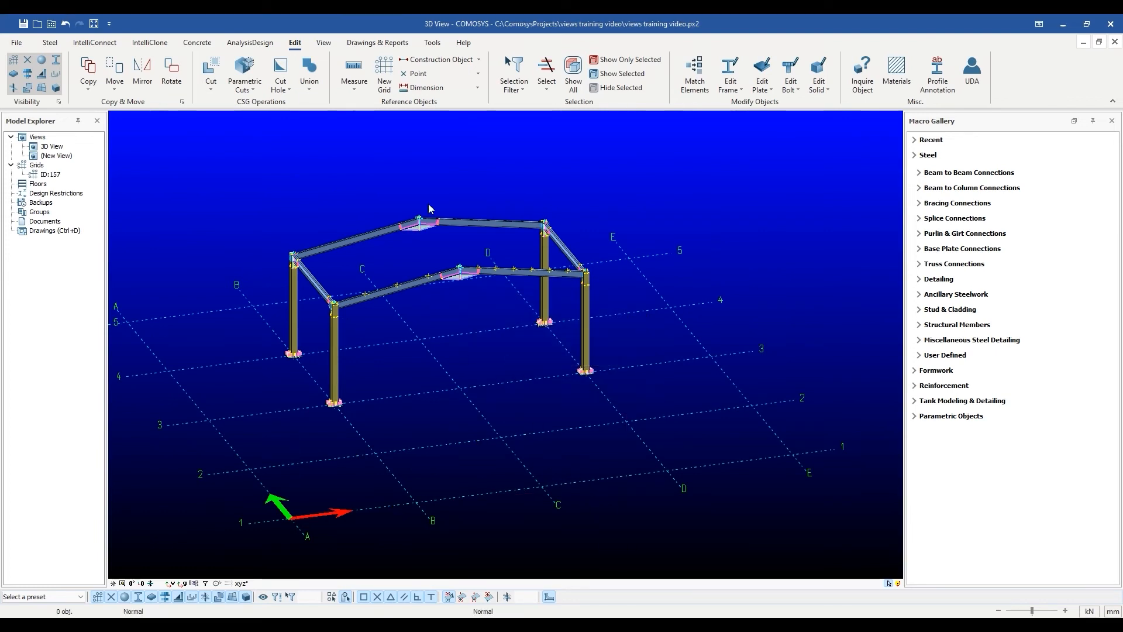
Create a projected point on grid line C between C-1 and C-2 from the midpoint of grid line B between B-1 and B-2
left_click(463, 76)
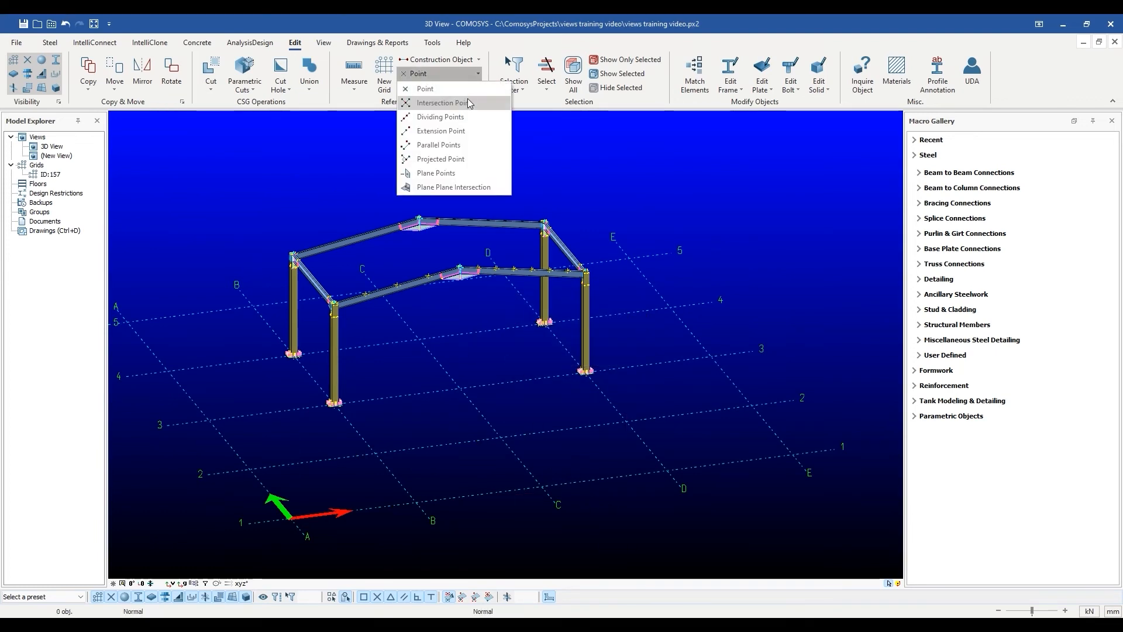
left_click(457, 161)
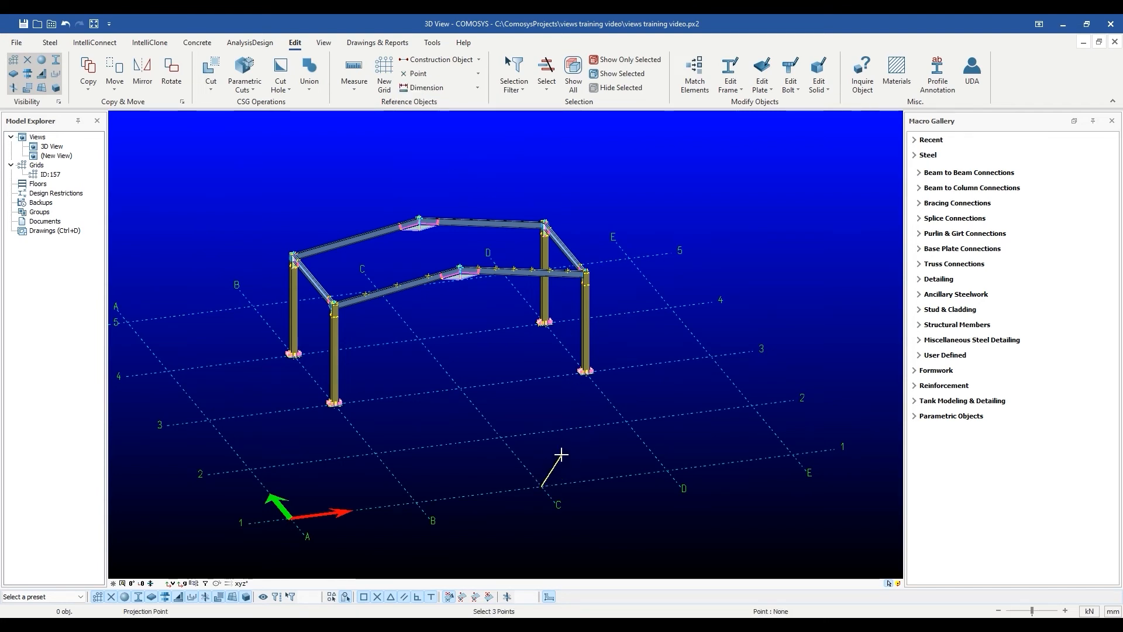
left_click(501, 433)
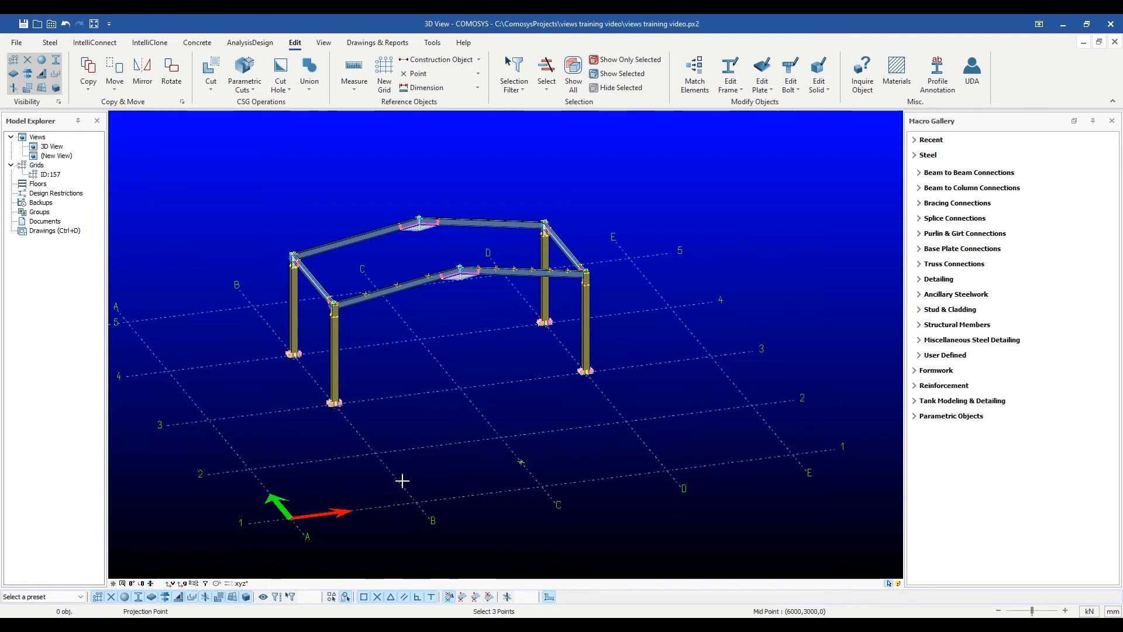
scroll(462, 472, "up", 3)
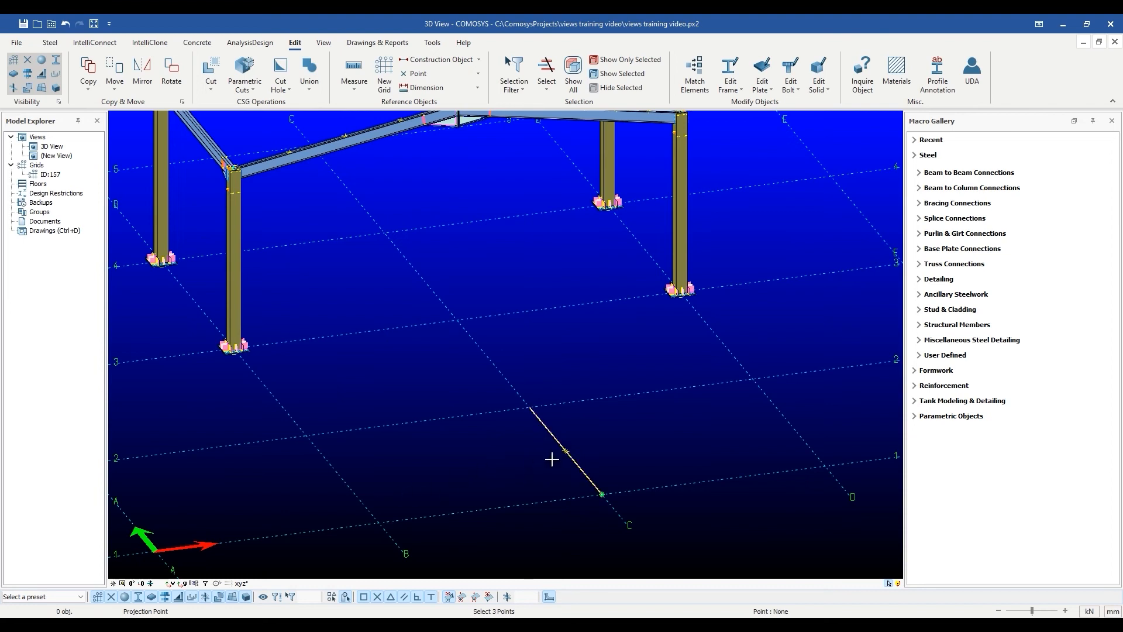
left_click(573, 459)
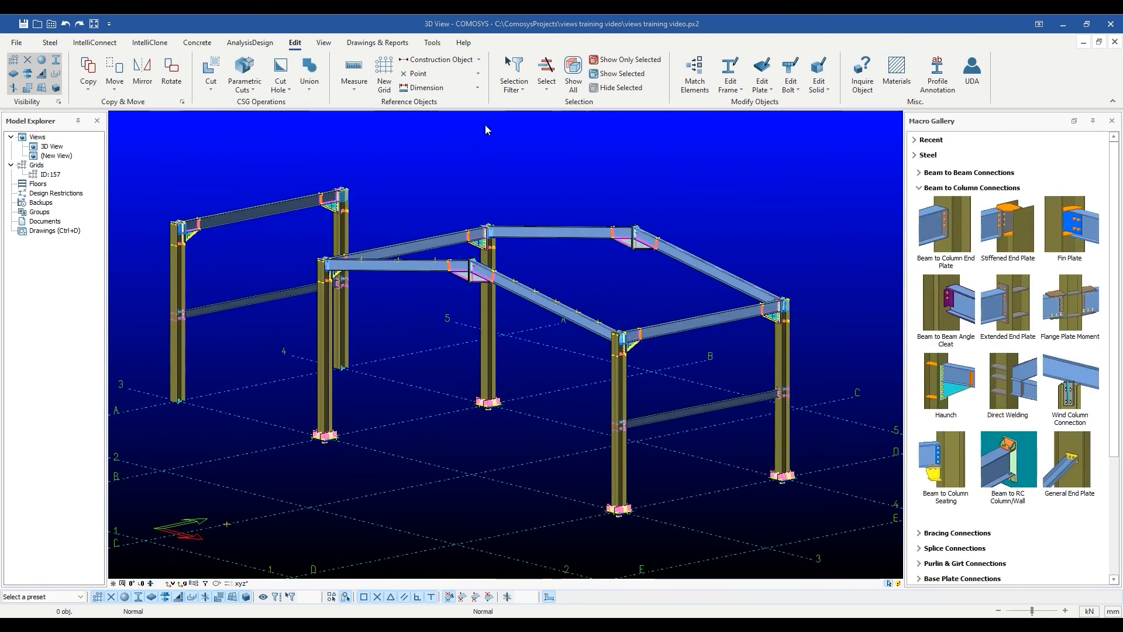
Create a plane point where the line between the midpoints of the grid D and grid A side beams crosses the grid B column plane
left_click(477, 74)
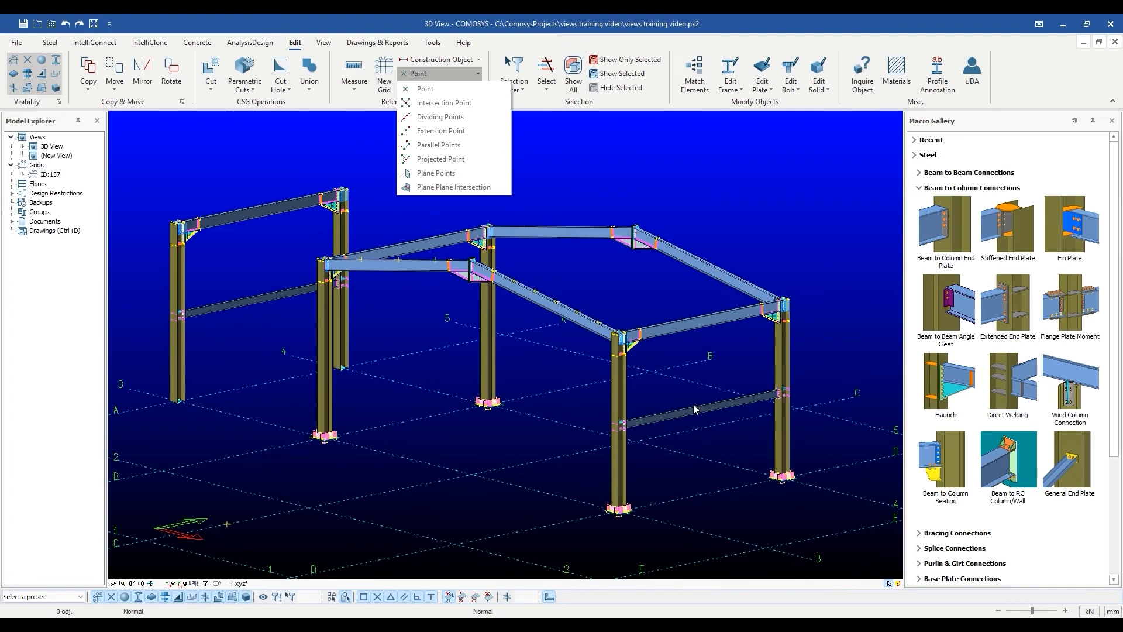
left_click(436, 174)
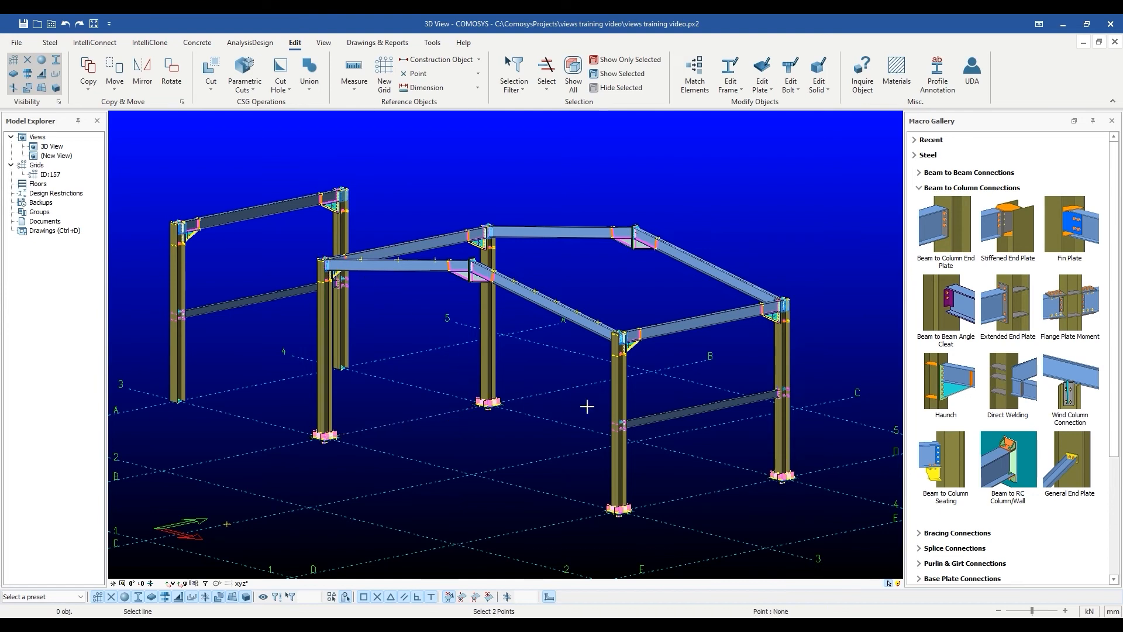
left_click(699, 404)
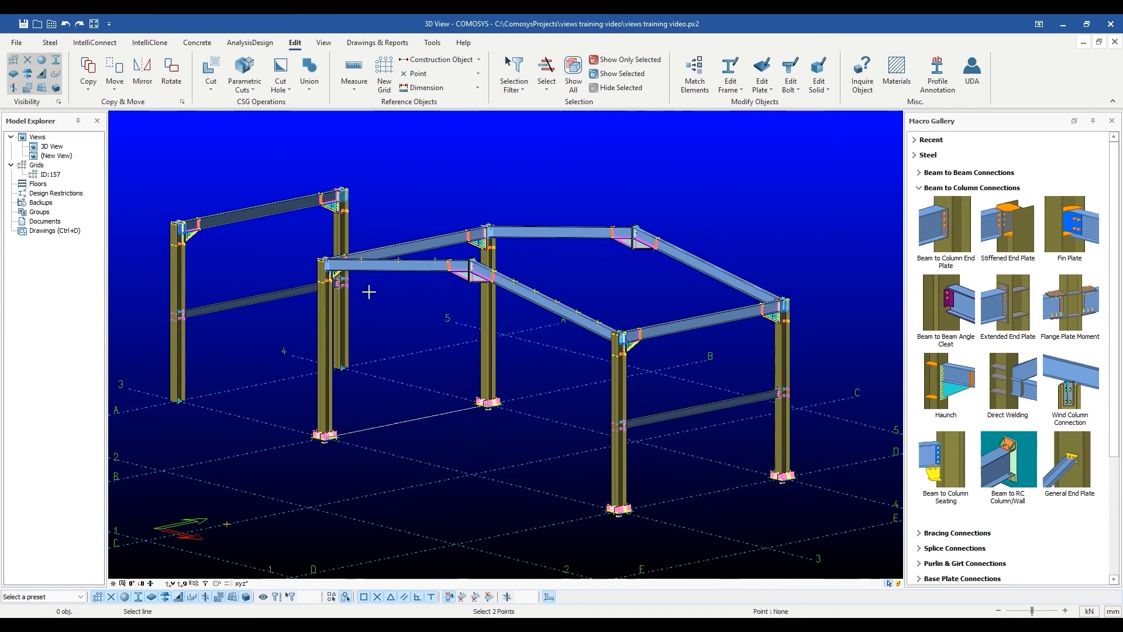
left_click(248, 295)
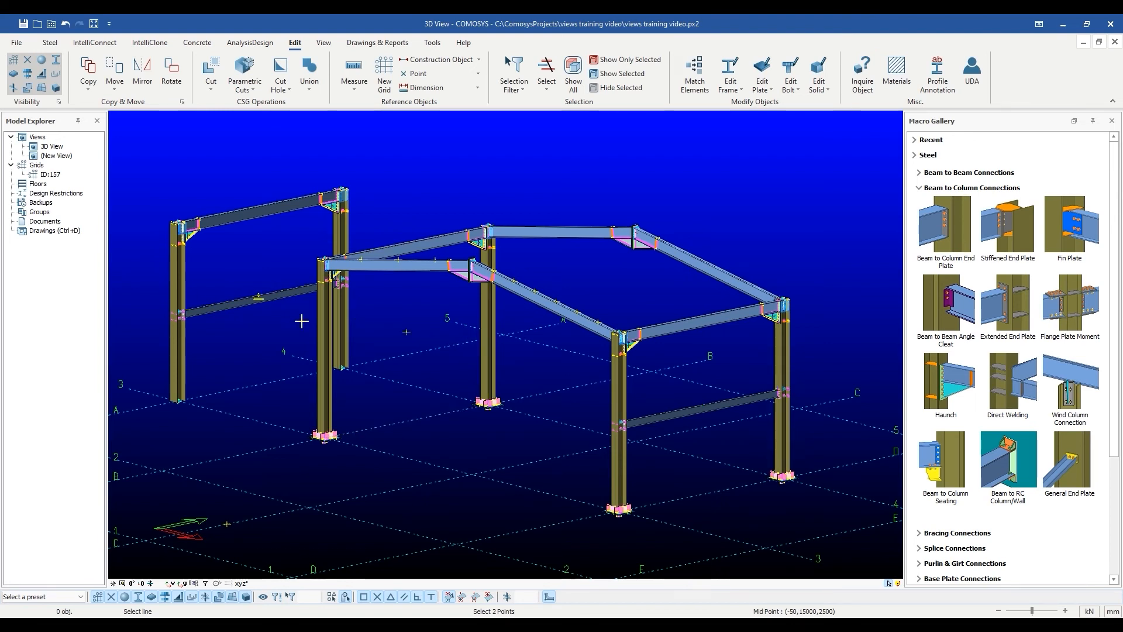
middle_click_drag(403, 394, 472, 394)
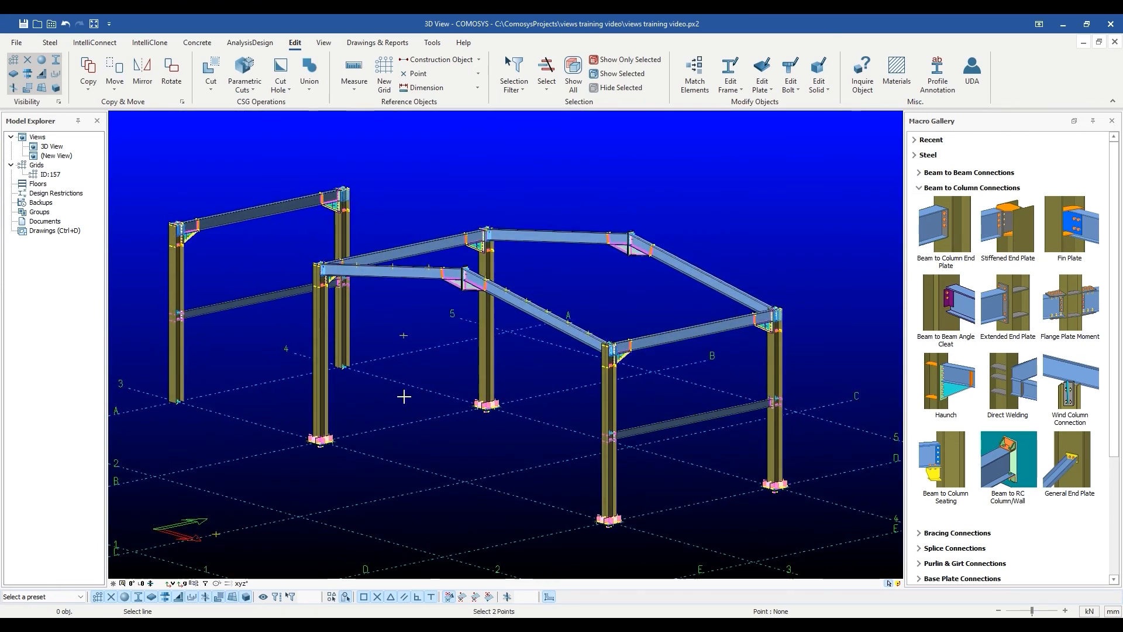
Create a second plane point on the grid B column plane, using a lower line between the grid A and grid D side beams
left_click(404, 335)
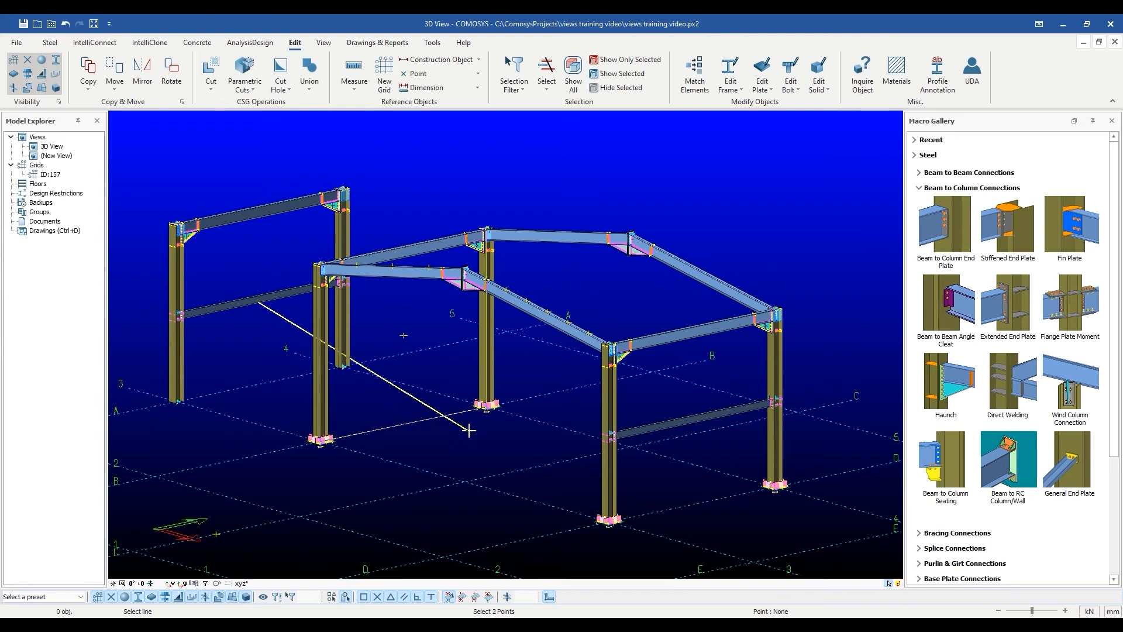
left_click(696, 423)
scroll(414, 347, "up", 2)
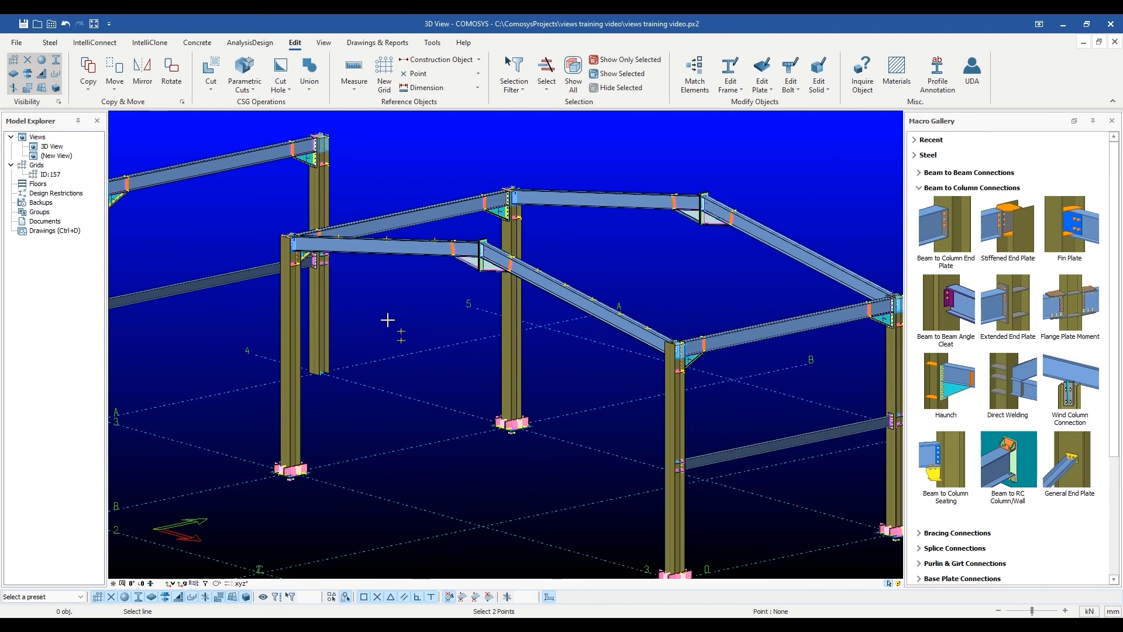
scroll(419, 443, "down", 2)
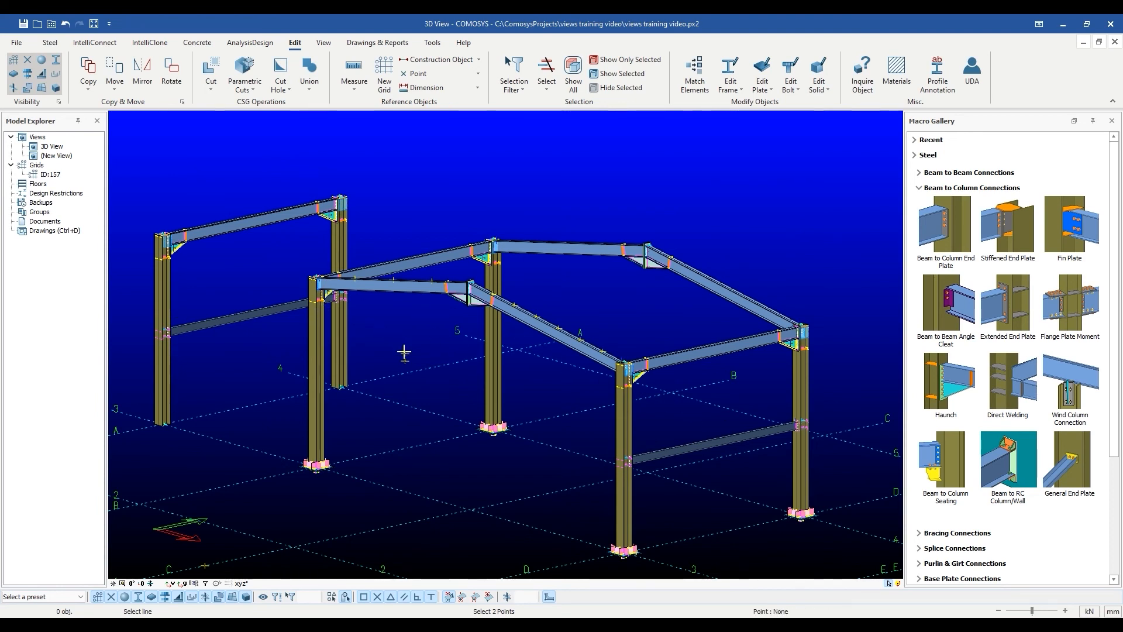
key("Escape")
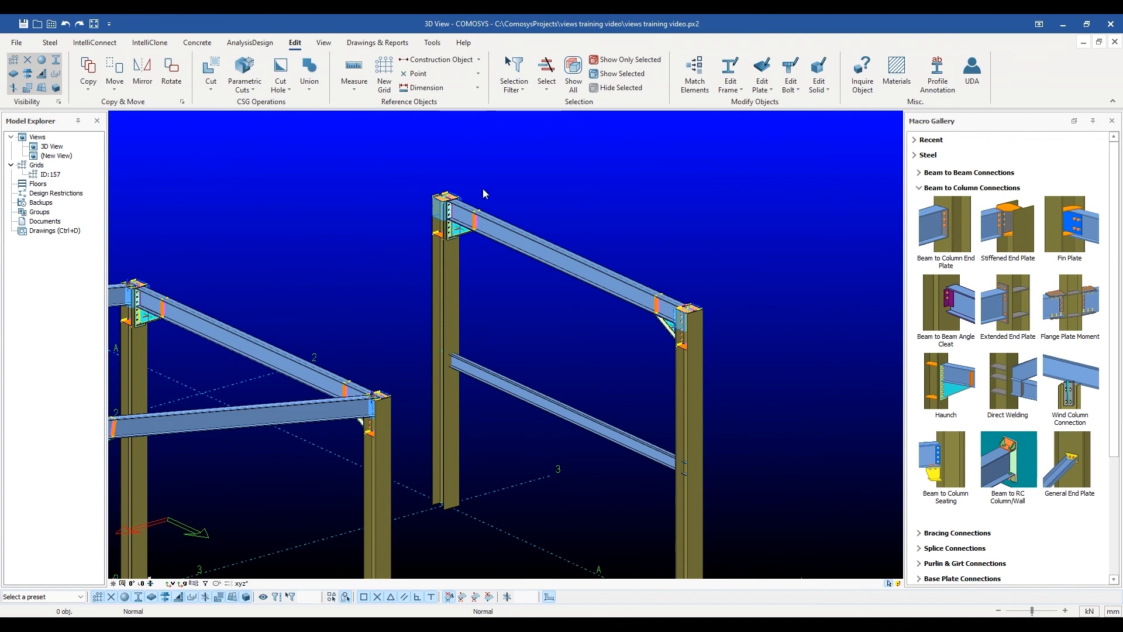
Create plane-plane intersection points between the rear column's face and the top flange surface of the lower beam framing into it
left_click(477, 73)
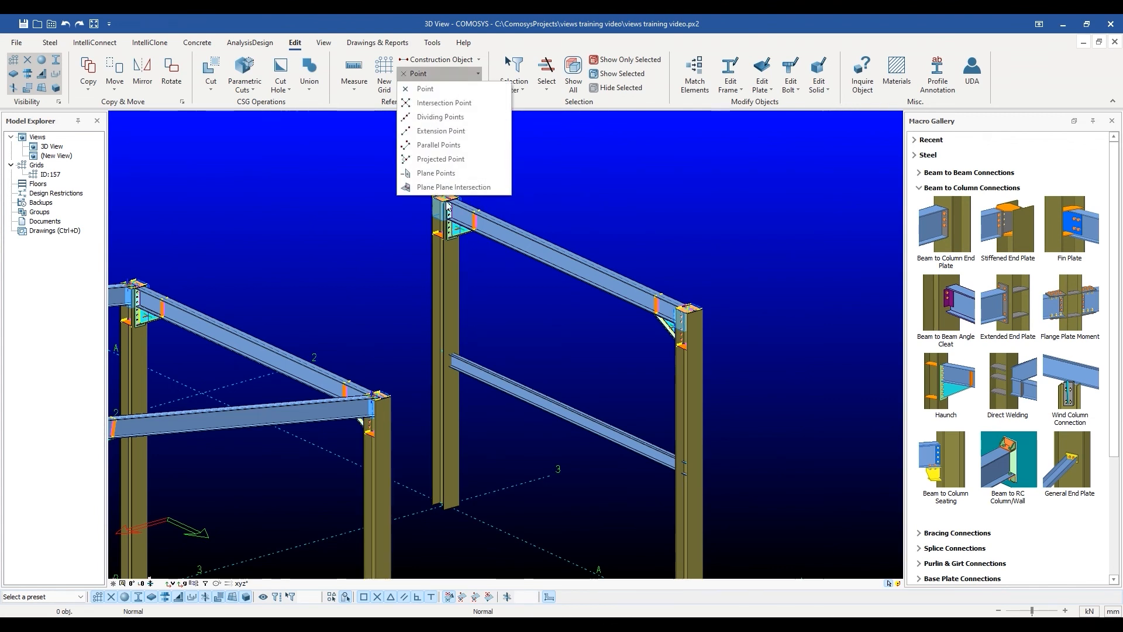
left_click(459, 187)
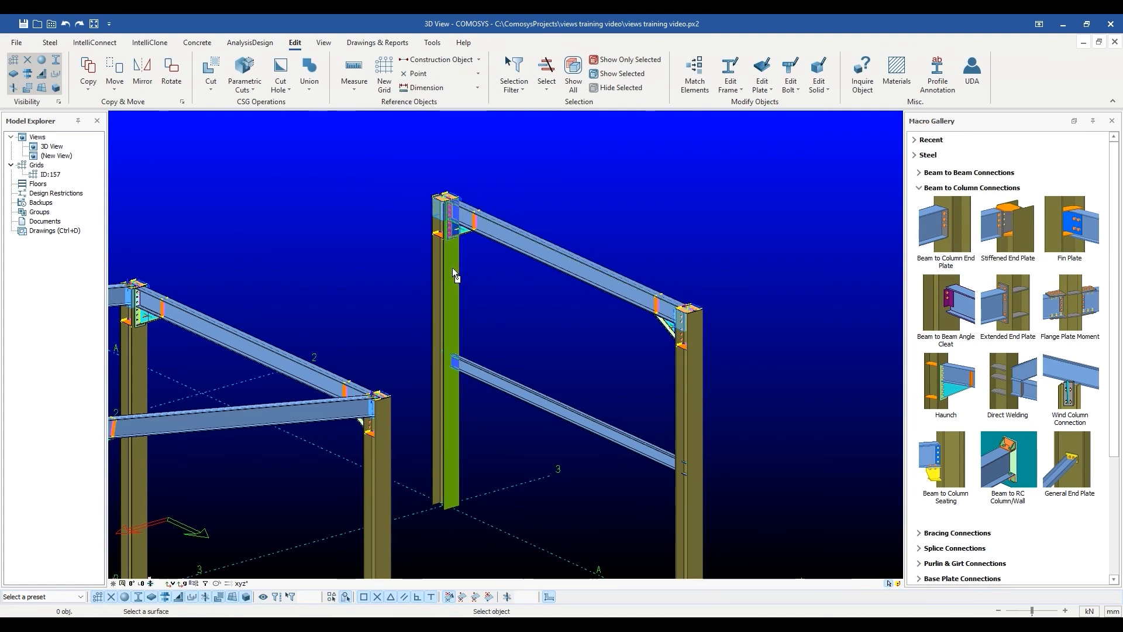
scroll(452, 269, "up", 3)
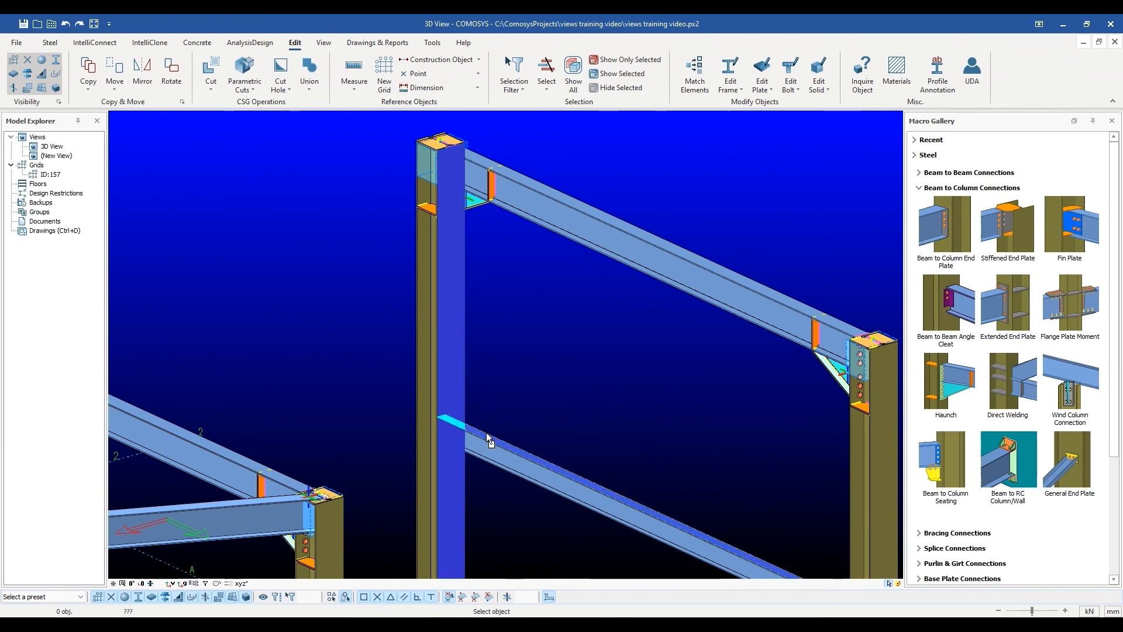
scroll(444, 415, "up", 4)
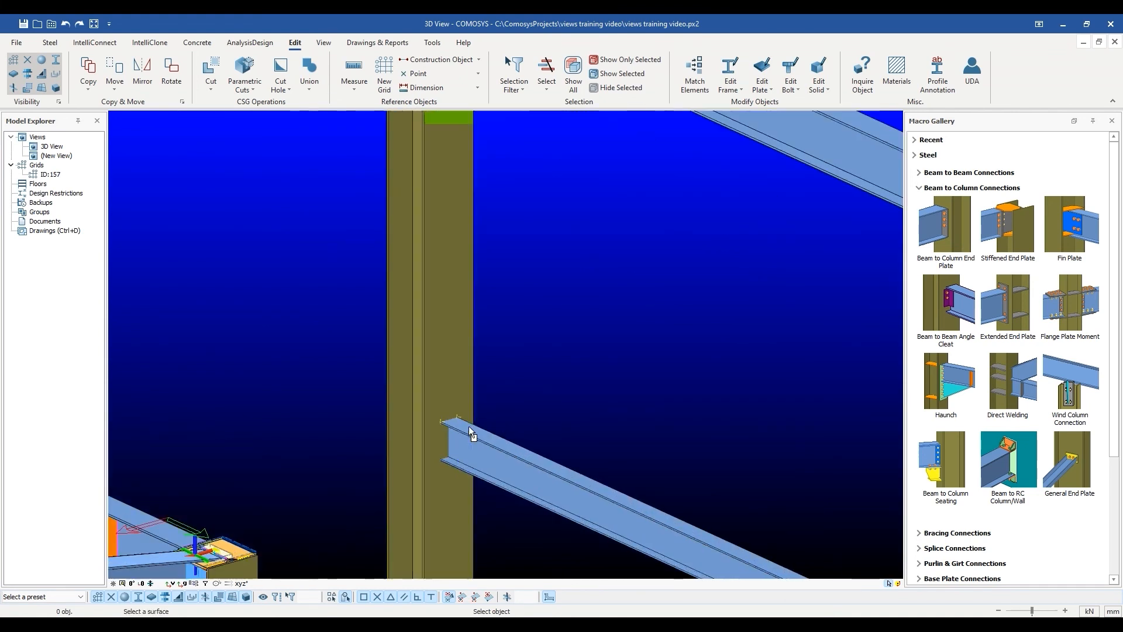
scroll(633, 381, "up", 2)
key("Escape")
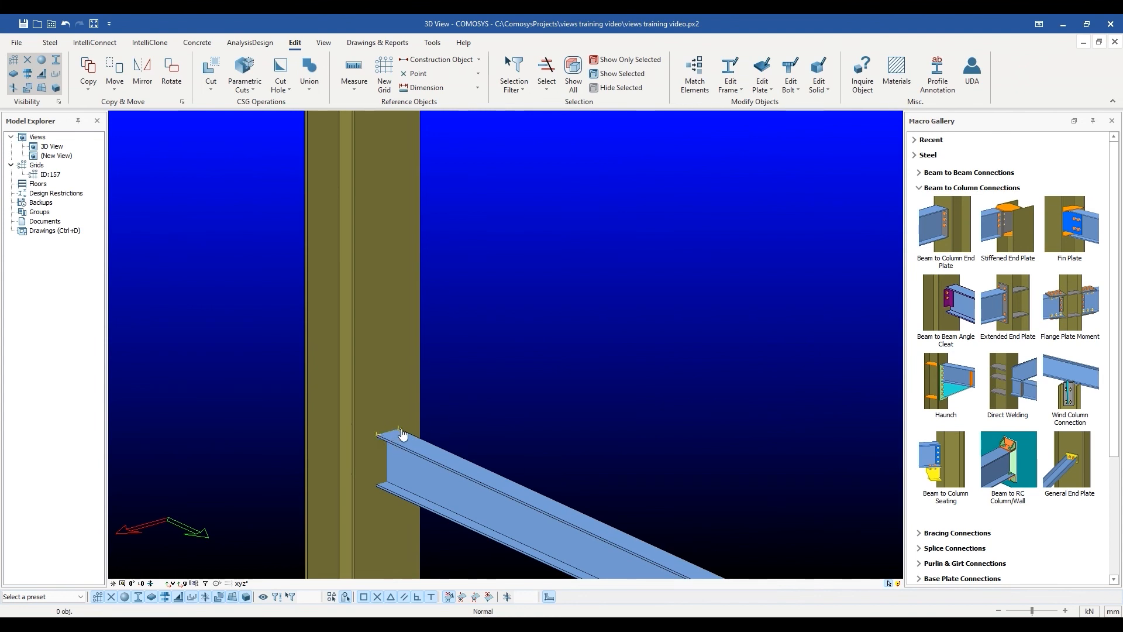
Examine the plane-plane intersection points at the lower beam's end, both close up and in the context of the whole frame
scroll(491, 406, "down", 2)
middle_click_drag(490, 407, 471, 343)
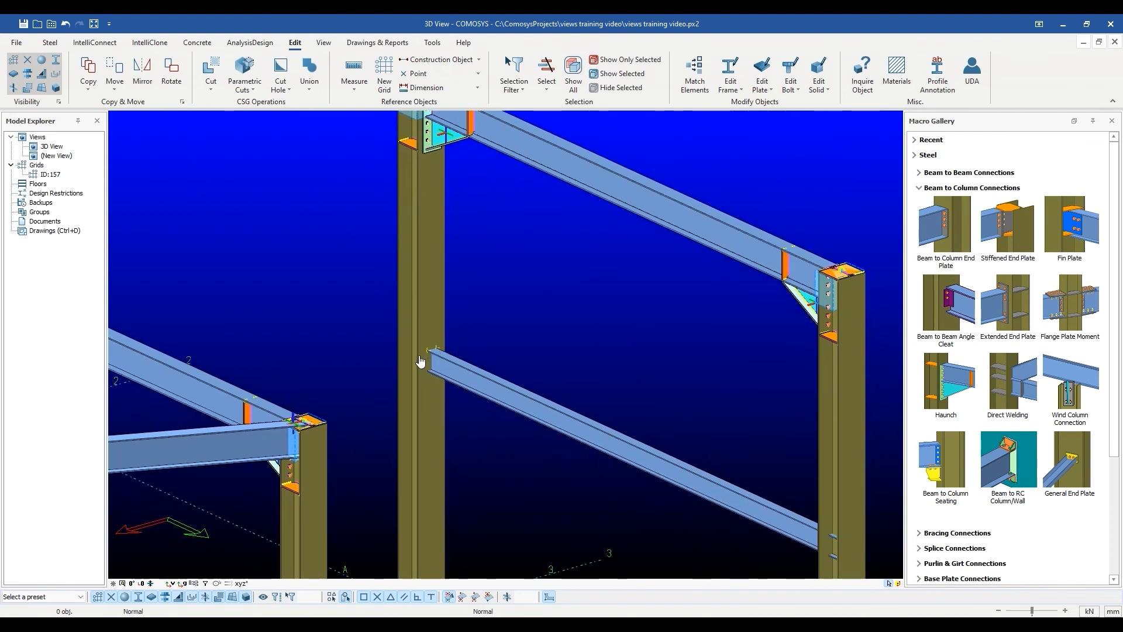
scroll(496, 338, "down", 2)
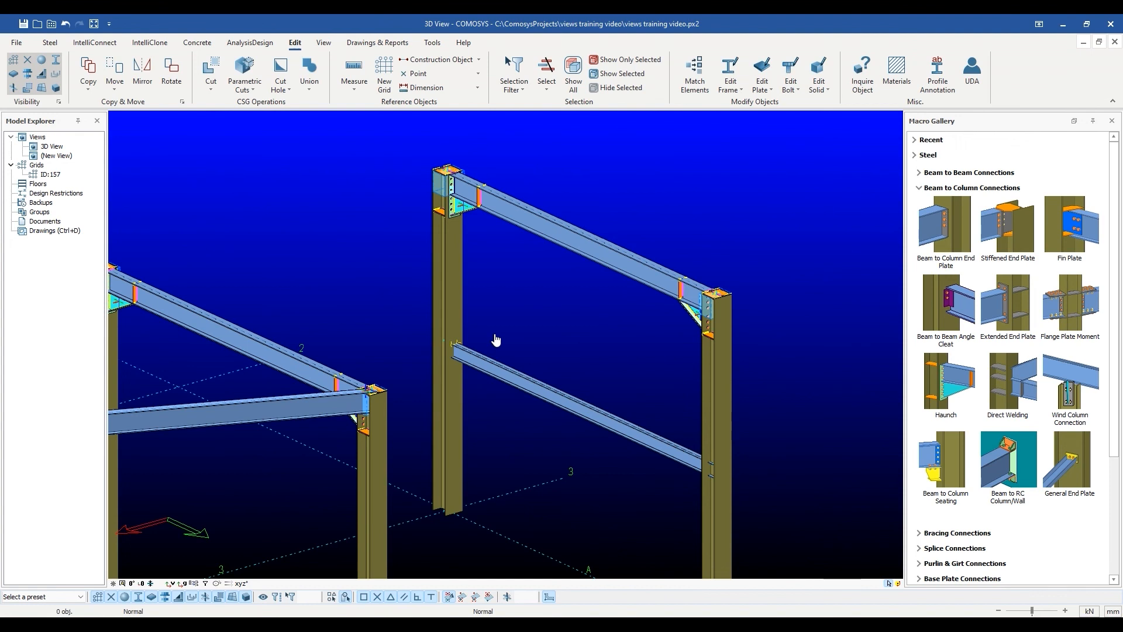
scroll(468, 355, "up", 3)
scroll(466, 356, "up", 1)
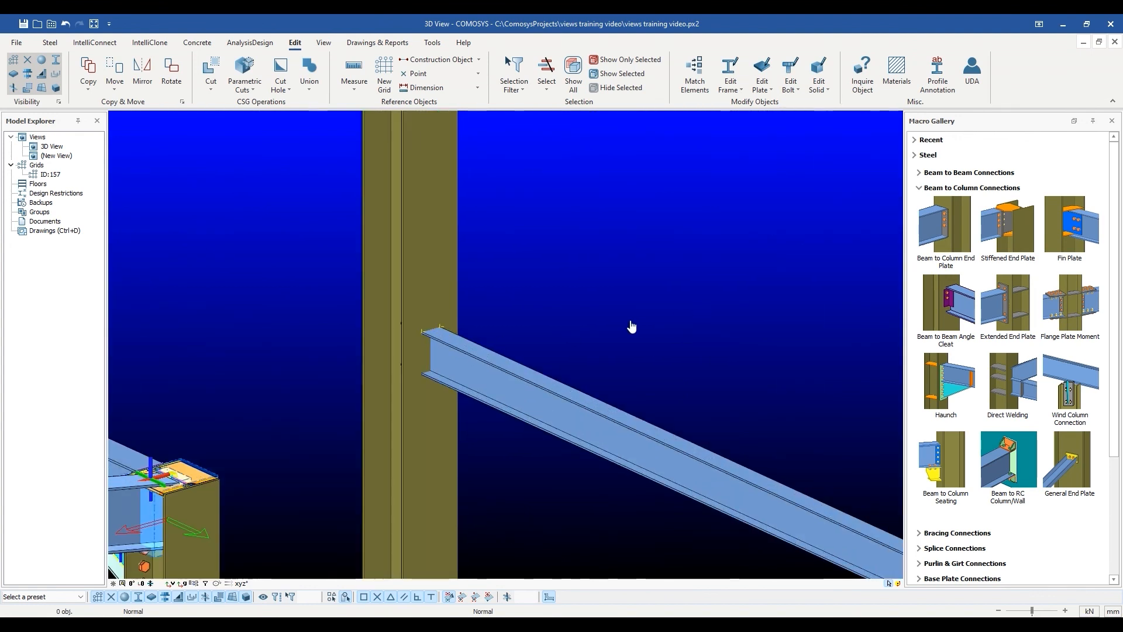
scroll(631, 327, "down", 3)
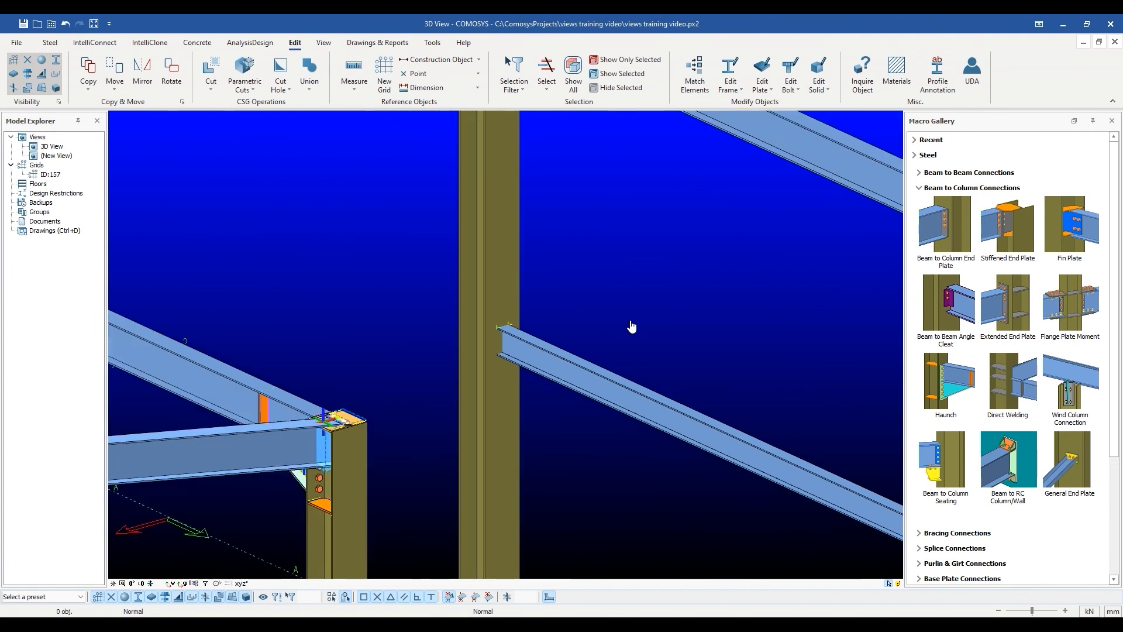
scroll(632, 327, "down", 1)
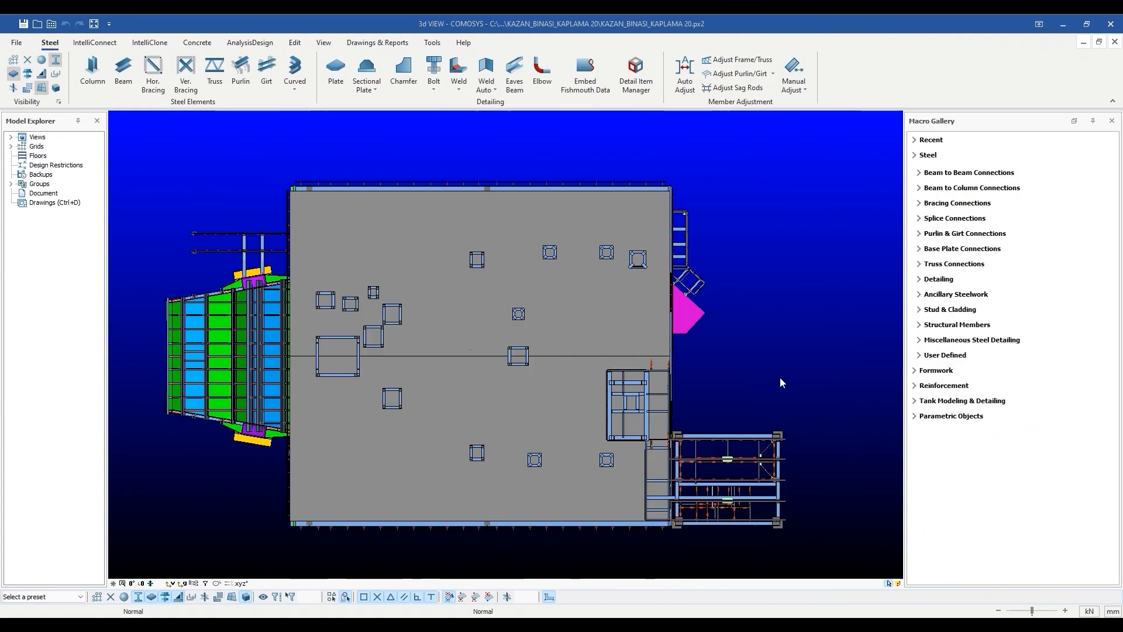
Inspect the KAZAN_BINASI_KAPLAMA 20 model in 3D, covering the stair tower, roof steelwork, cylindrical vessels and clad facade
middle_click_drag(779, 378, 502, 436)
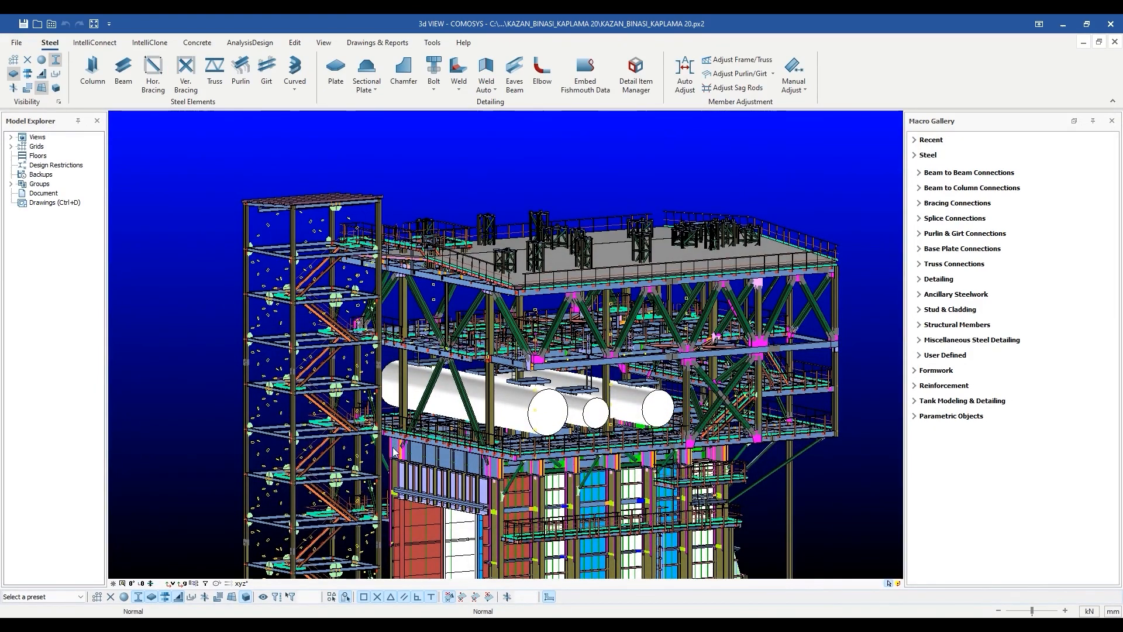
scroll(393, 451, "up", 2)
middle_click_drag(395, 451, 415, 204)
scroll(386, 435, "down", 1)
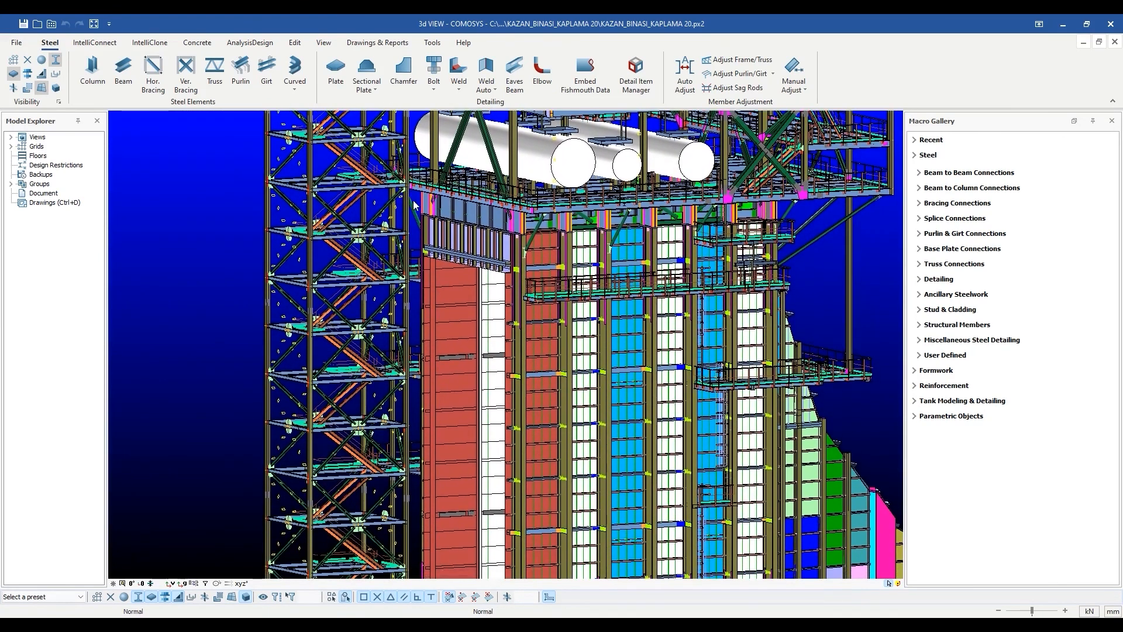
scroll(414, 204, "down", 5)
middle_click_drag(439, 294, 436, 385)
scroll(427, 369, "up", 5)
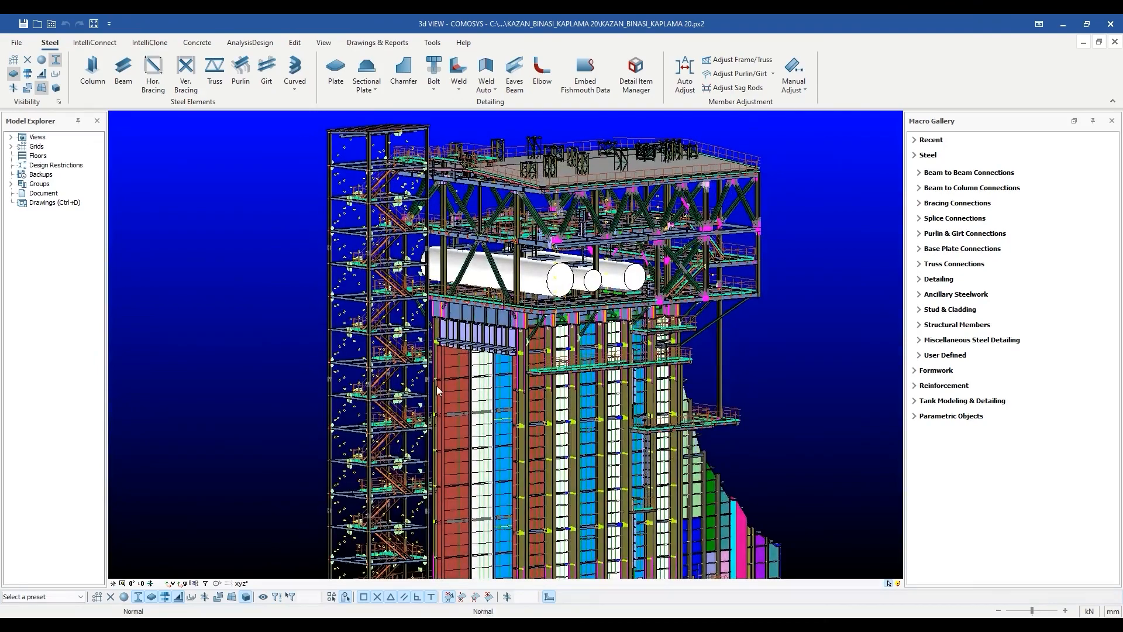